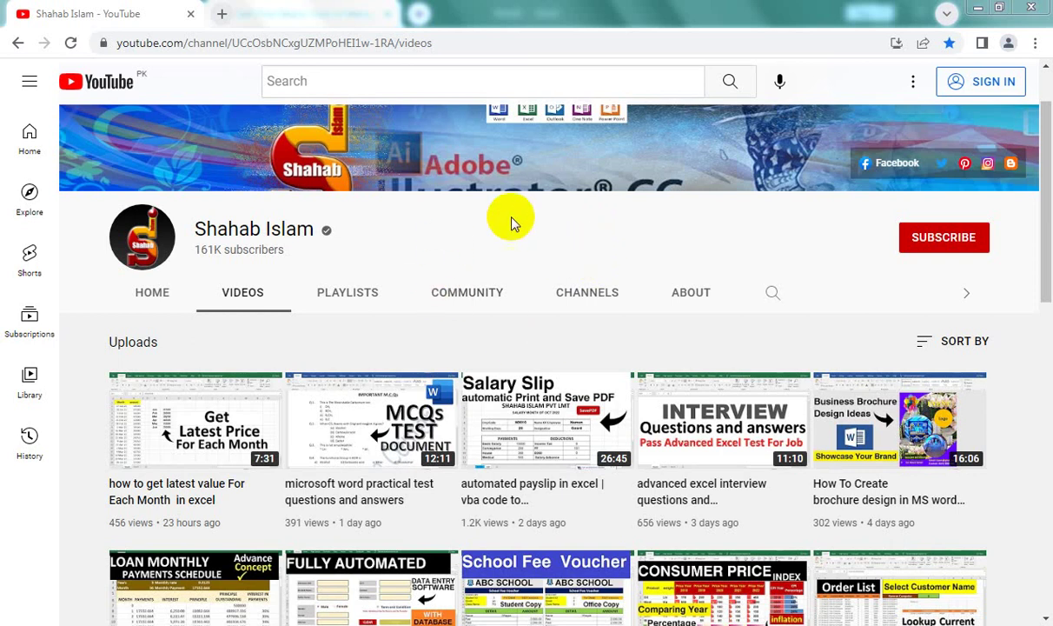
{"action": "scroll", "coordinate": [1043, 177], "scroll_direction": "up", "scroll_amount": 1}
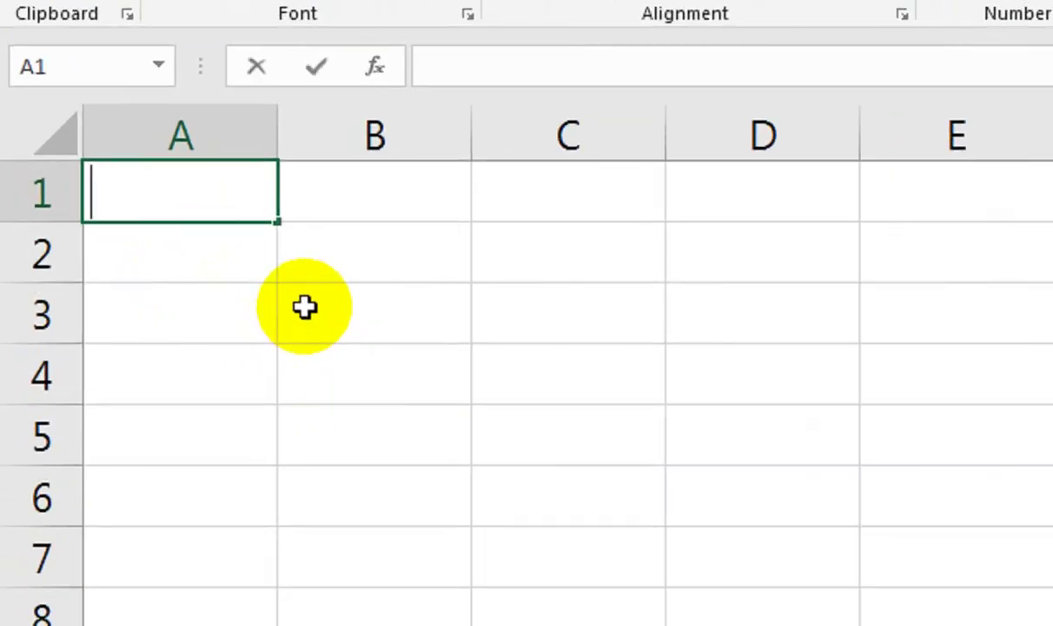
- Enter the headings Investment in A1 and Partner 1 in B1
{"action": "type", "text": "Investment"}
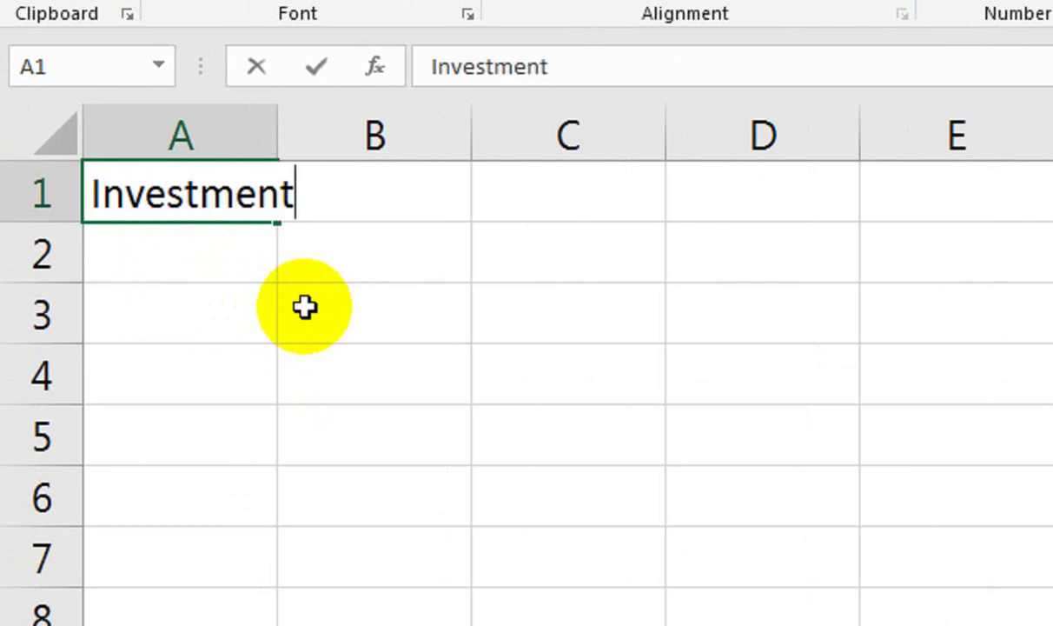
{"action": "key", "text": "Tab"}
{"action": "type", "text": "p"}
{"action": "key", "text": "BackSpace"}
{"action": "type", "text": "Pa"}
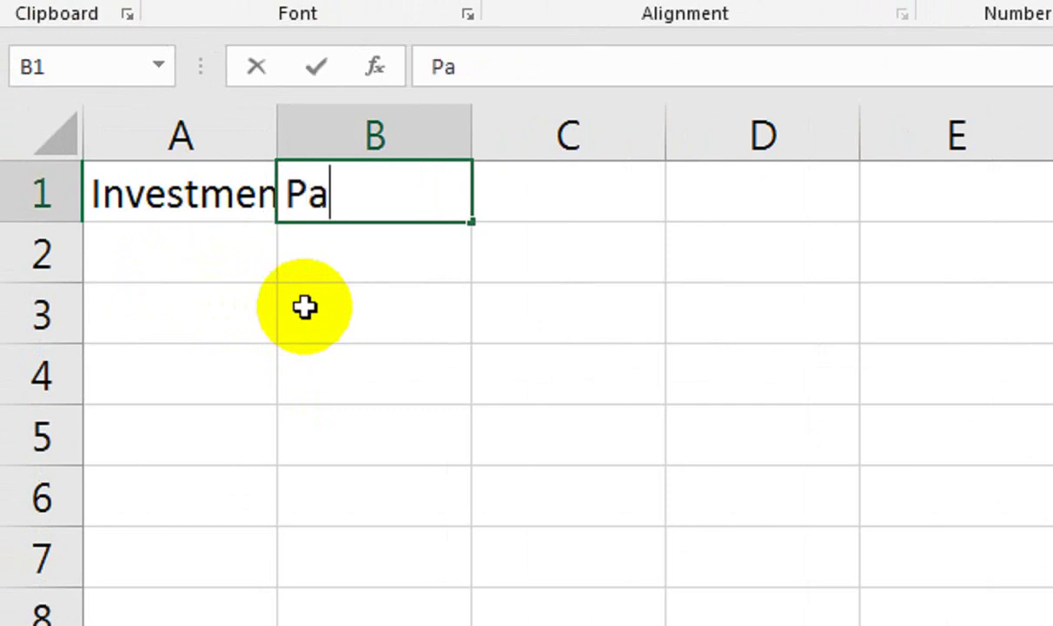
{"action": "type", "text": "rtner"}
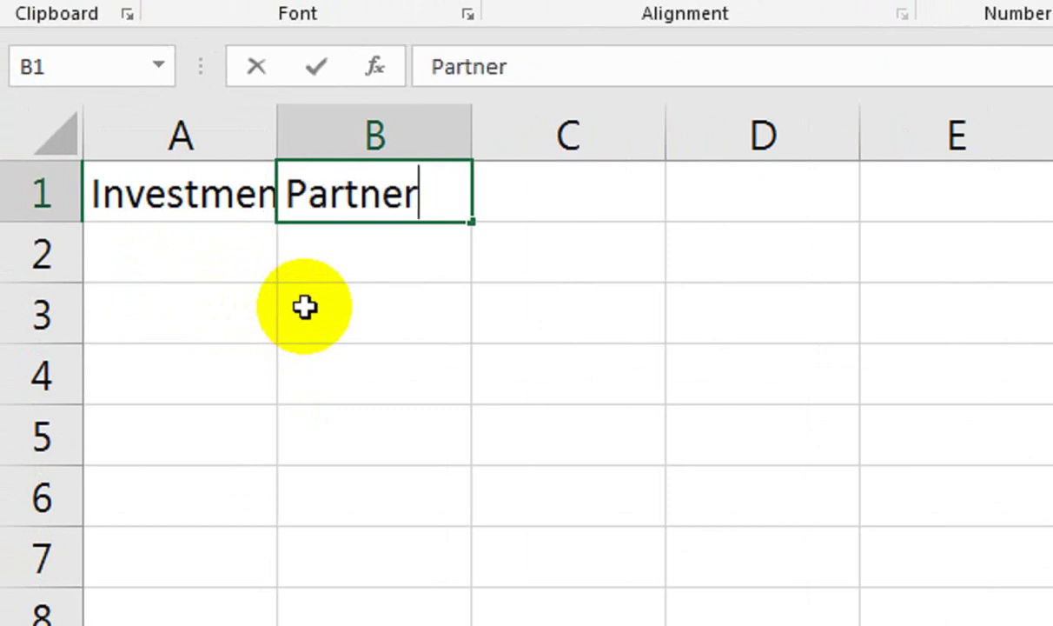
{"action": "type", "text": " 1"}
{"action": "key", "text": "Tab"}
- Fill the Partner 1 heading across to D1 as the series Partner 2 and Partner 3
{"action": "left_click", "coordinate": [399, 202]}
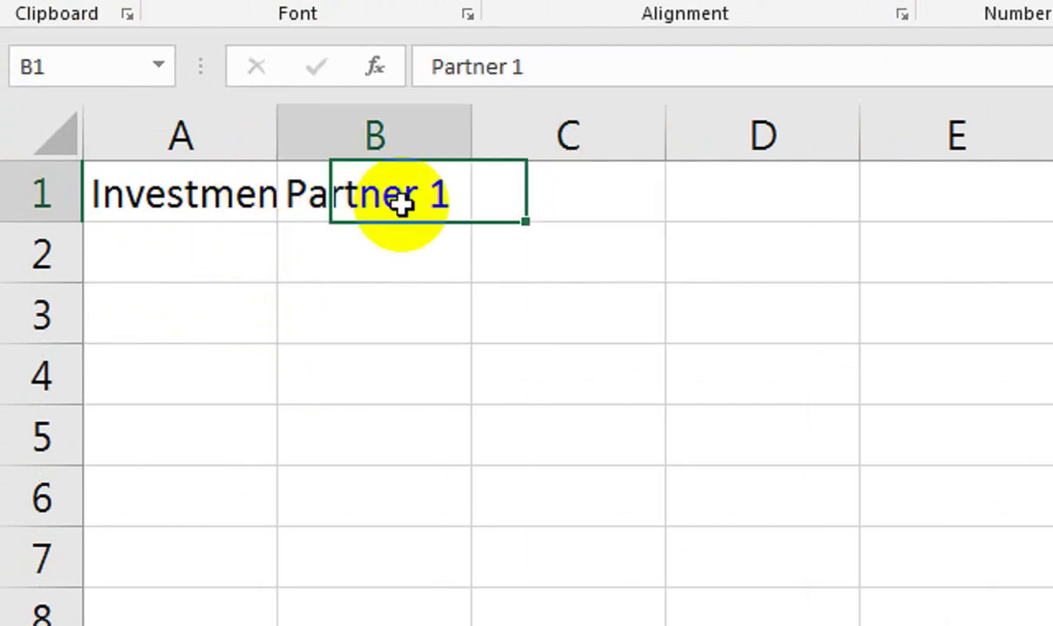
{"action": "left_click_drag", "start_coordinate": [473, 224], "coordinate": [712, 121]}
{"action": "left_click_drag", "start_coordinate": [711, 167], "coordinate": [714, 164]}
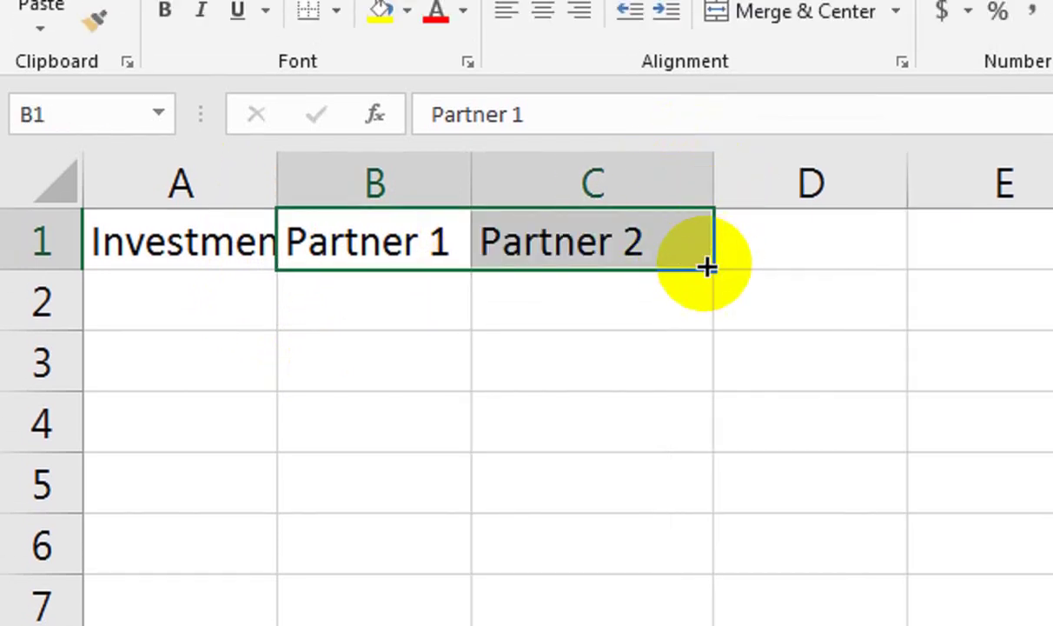
{"action": "left_click_drag", "start_coordinate": [714, 270], "coordinate": [868, 266]}
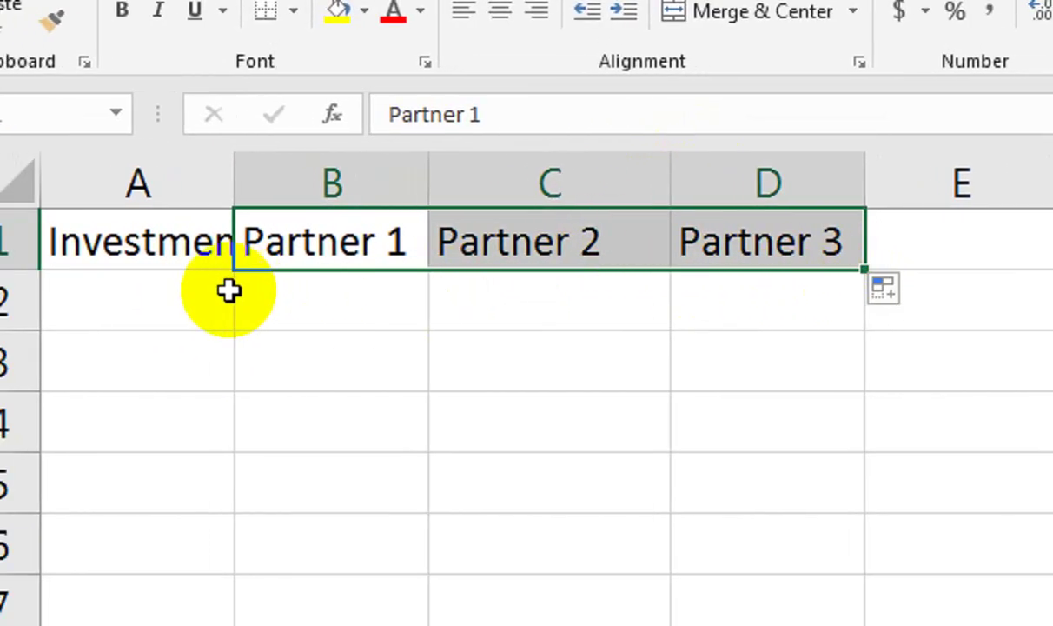
- Add Period on a second line within the Investment heading in A1 and widen column A
{"action": "double_click", "coordinate": [210, 178]}
{"action": "left_click", "coordinate": [262, 323]}
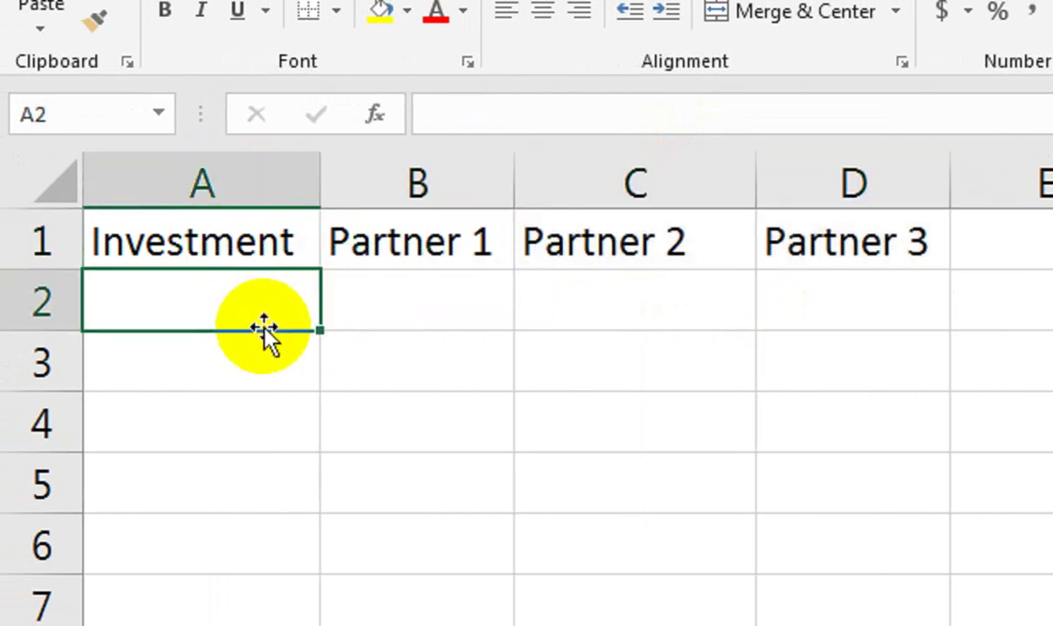
{"action": "key", "text": "Up"}
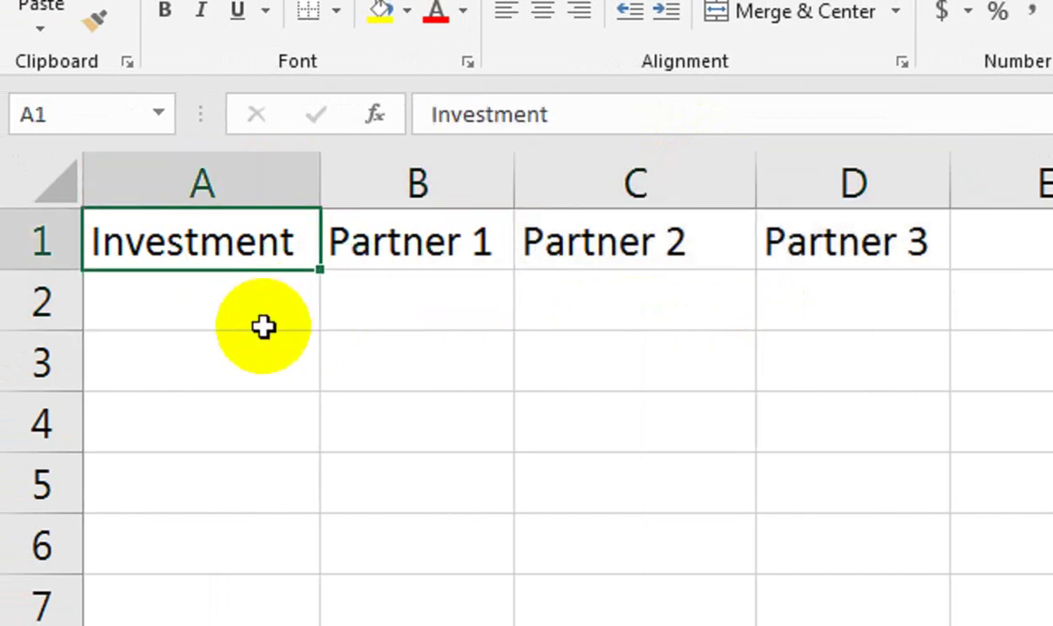
{"action": "key", "text": "F2"}
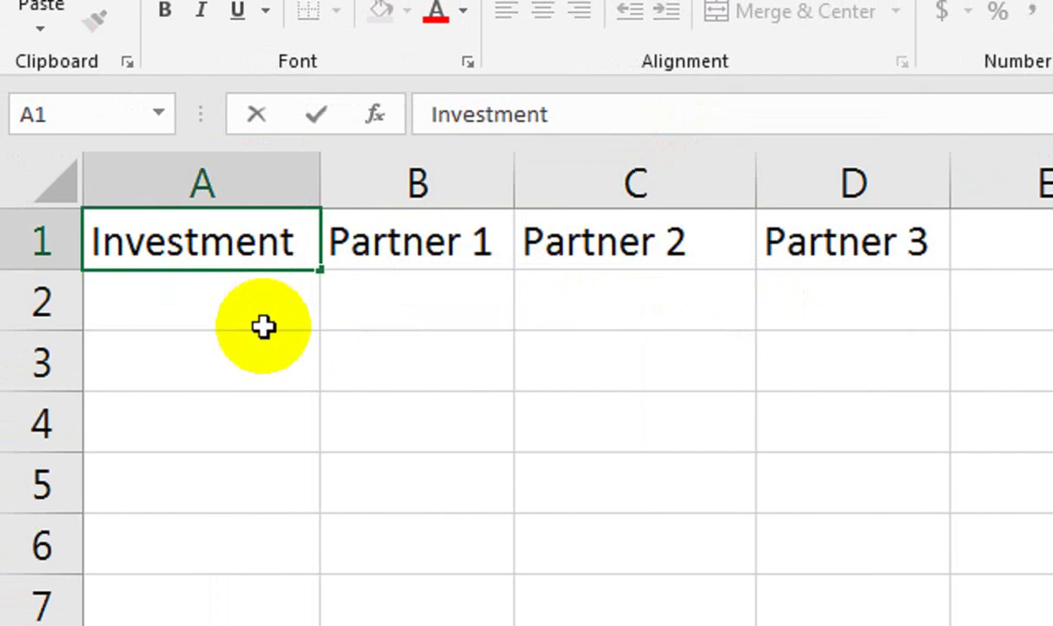
{"action": "key", "text": "alt+Return"}
{"action": "type", "text": "Period"}
{"action": "key", "text": "Return"}
{"action": "left_click_drag", "start_coordinate": [321, 182], "coordinate": [367, 186]}
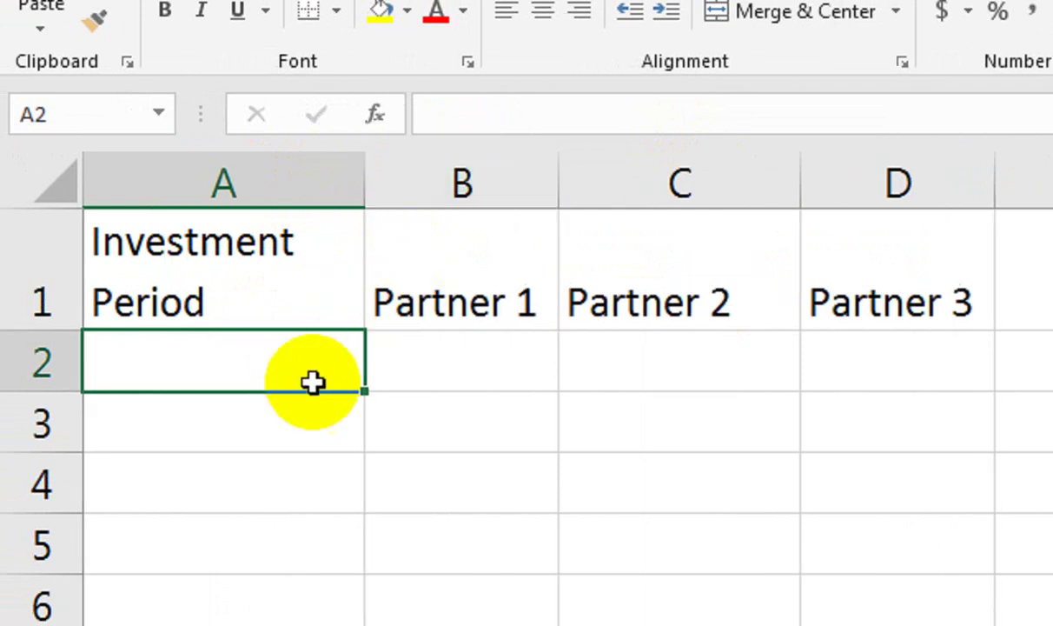
- Fill row 2 with jan and the amounts 500000, 600000 and 800000 for Partners 1 to 3
{"action": "type", "text": "jan"}
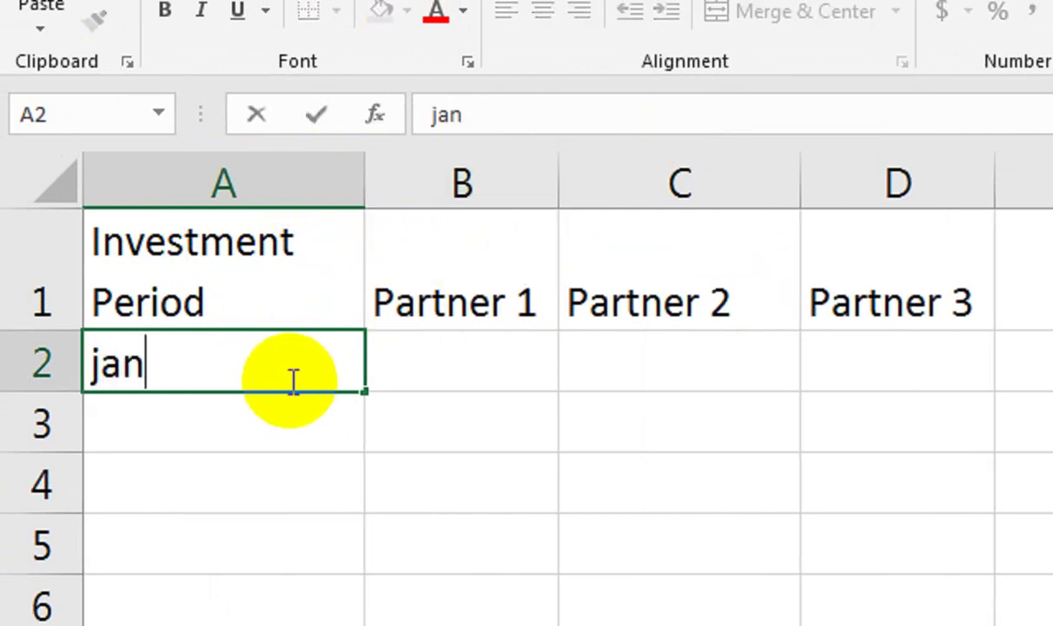
{"action": "key", "text": "Tab"}
{"action": "type", "text": "500000"}
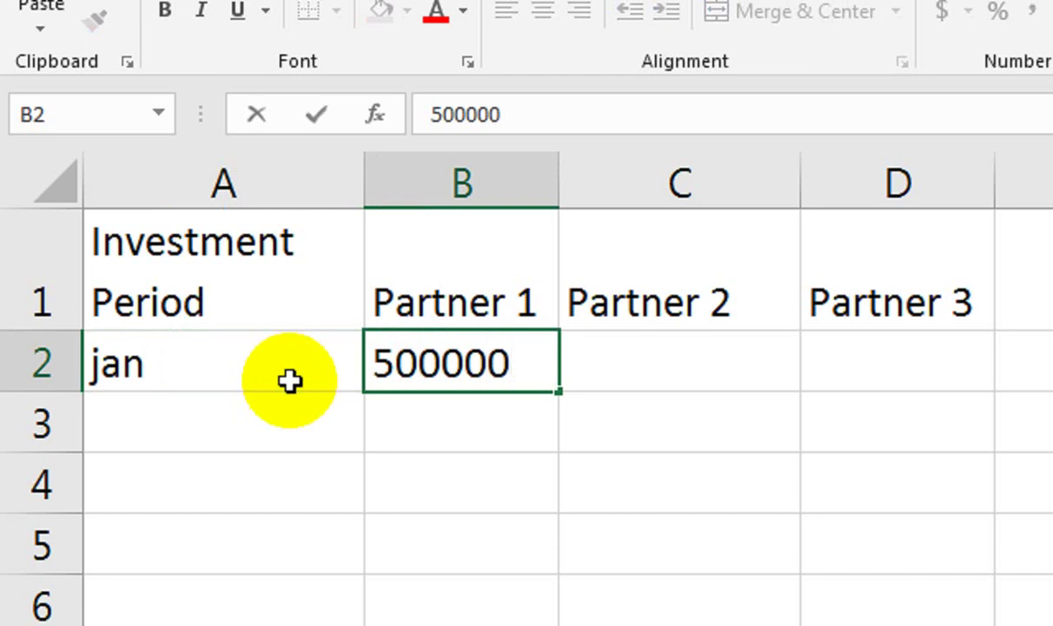
{"action": "key", "text": "Tab"}
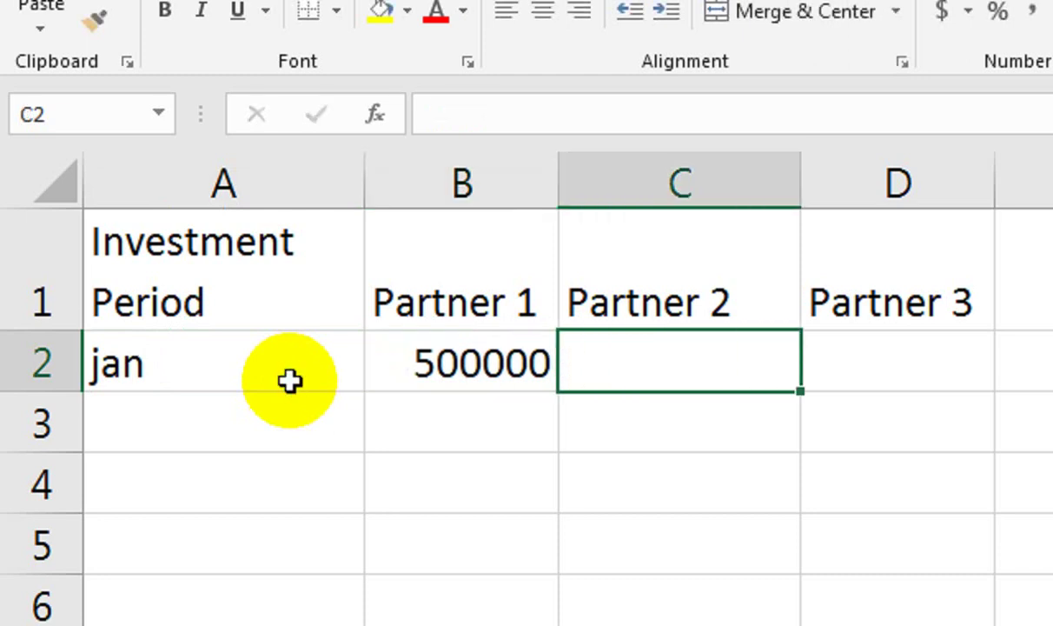
{"action": "type", "text": "60000"}
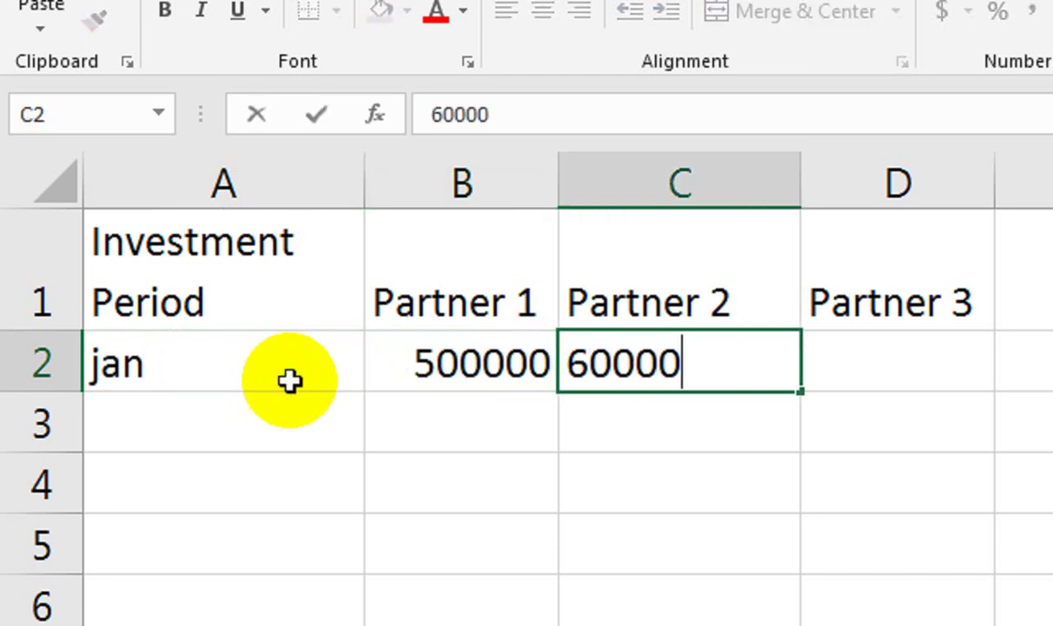
{"action": "type", "text": "0"}
{"action": "key", "text": "Tab"}
{"action": "type", "text": "8"}
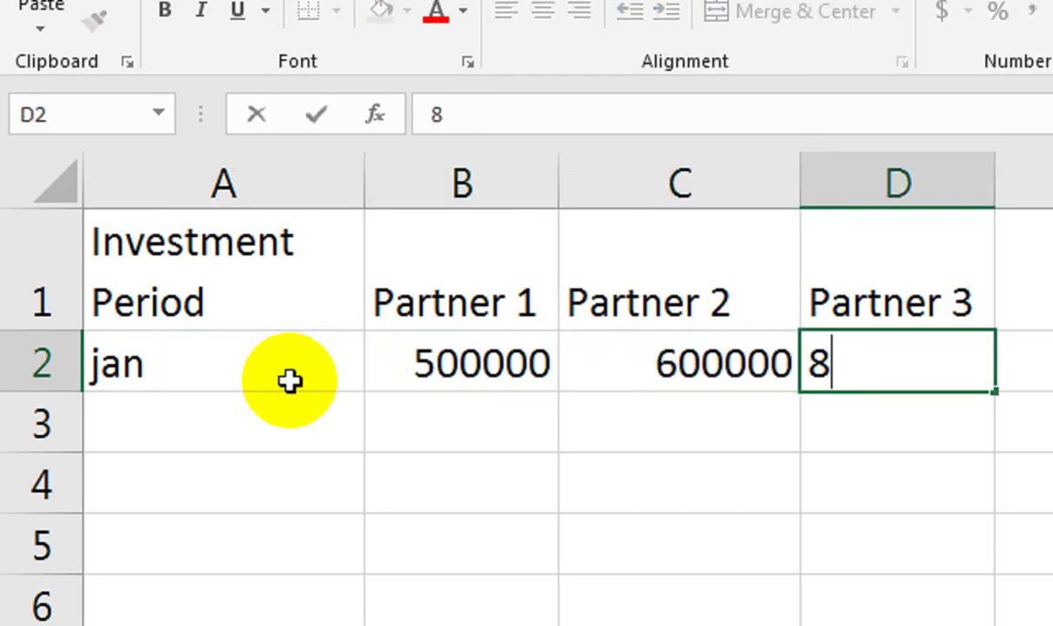
{"action": "type", "text": "000000"}
{"action": "key", "text": "Return"}
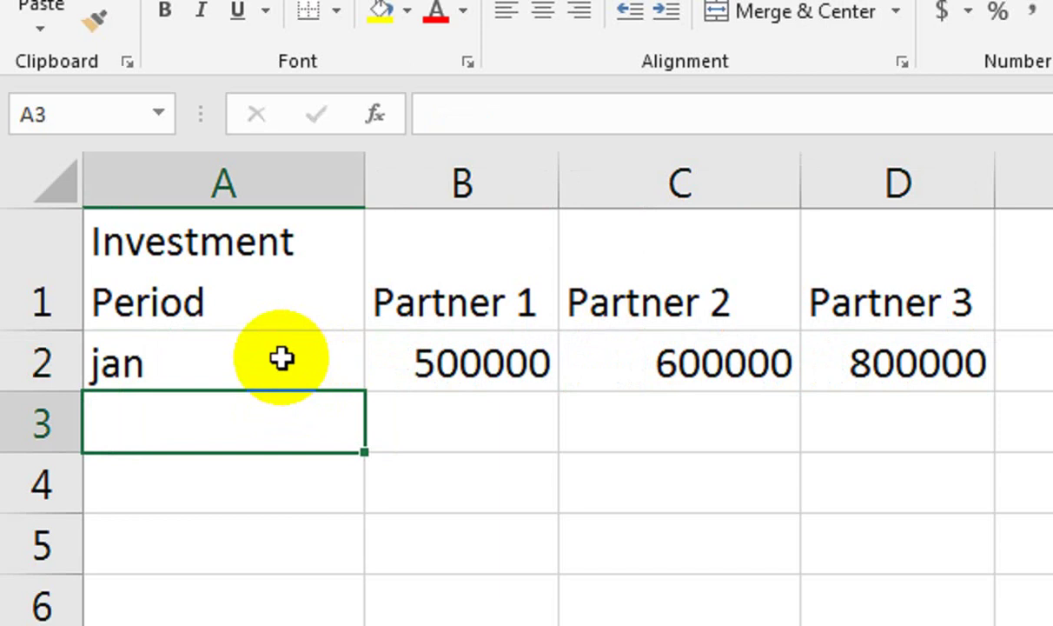
- Clear the jan entry from A2, leaving the cell empty
{"action": "left_click", "coordinate": [282, 358]}
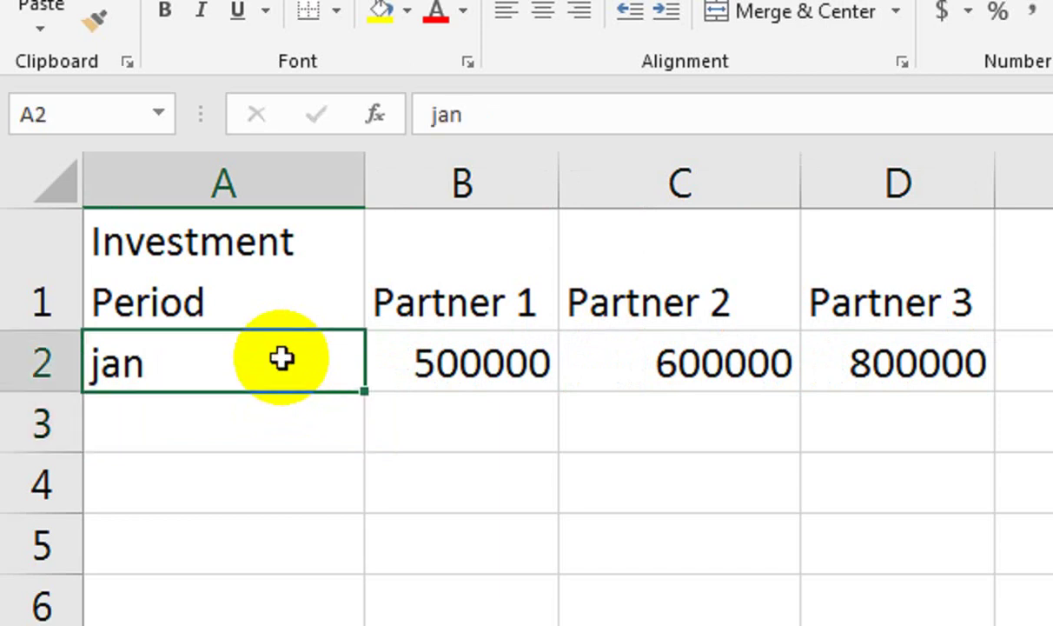
{"action": "type", "text": "Inves"}
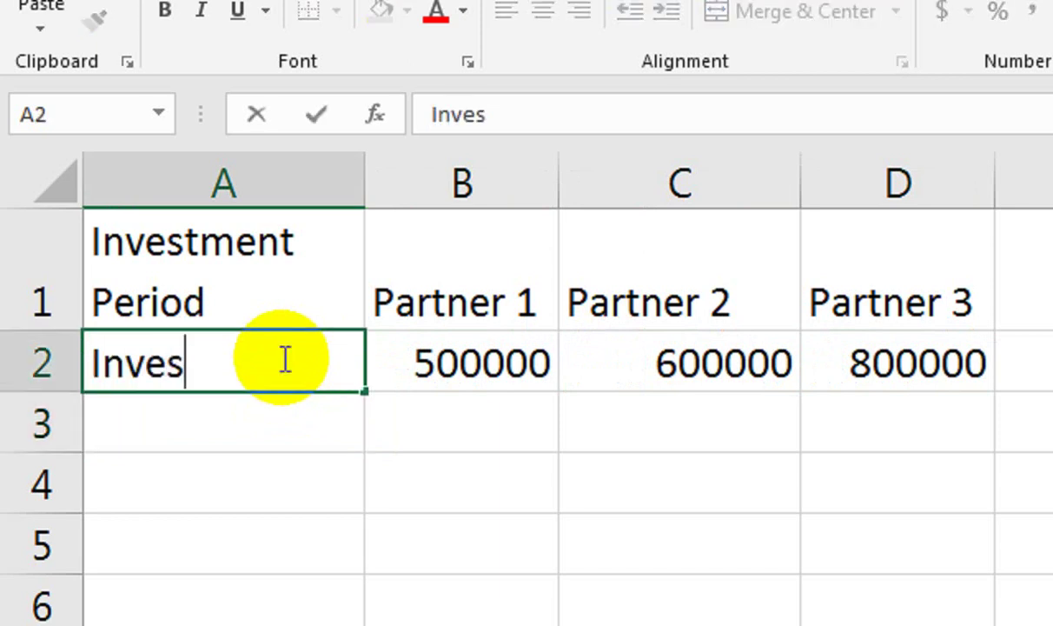
{"action": "type", "text": "t 2"}
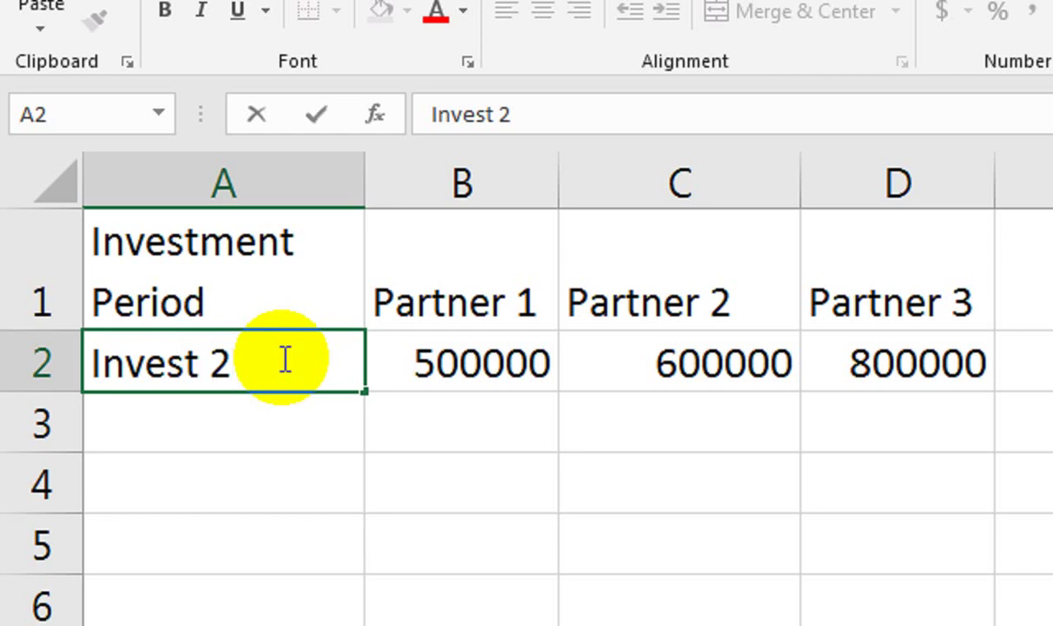
{"action": "key", "text": "BackSpace"}
{"action": "key", "text": "BackSpace"}
{"action": "key", "text": "BackSpace"}
{"action": "key", "text": "BackSpace"}
{"action": "key", "text": "BackSpace"}
{"action": "key", "text": "BackSpace"}
{"action": "key", "text": "BackSpace"}
{"action": "key", "text": "BackSpace"}
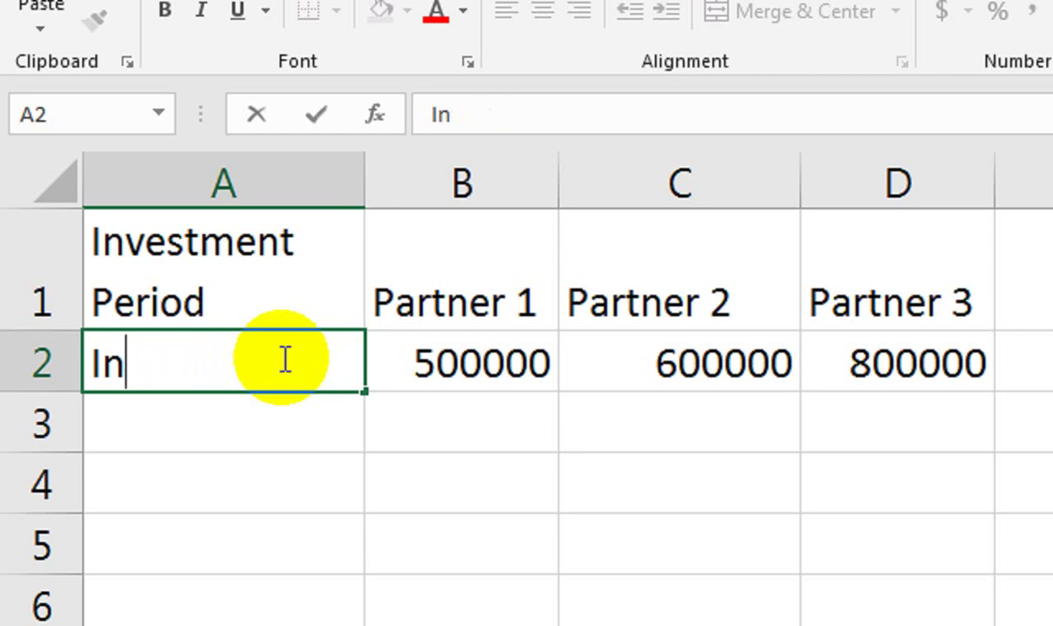
{"action": "key", "text": "Up"}
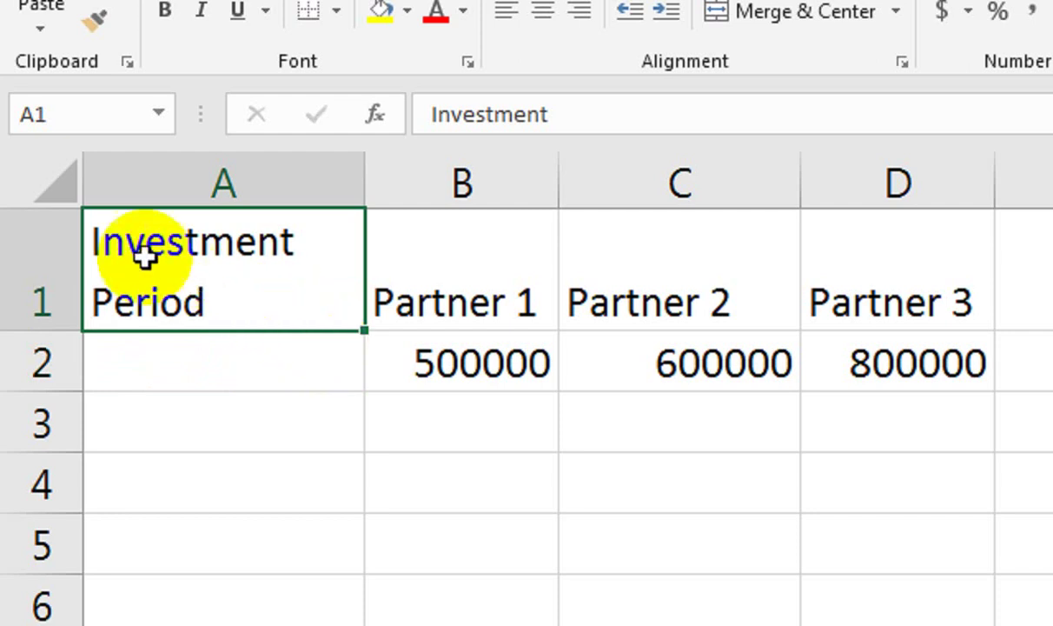
- Insert a new row above the headings and move the Investment Period heading up into A1
{"action": "left_click", "coordinate": [42, 259]}
{"action": "right_click", "coordinate": [56, 261]}
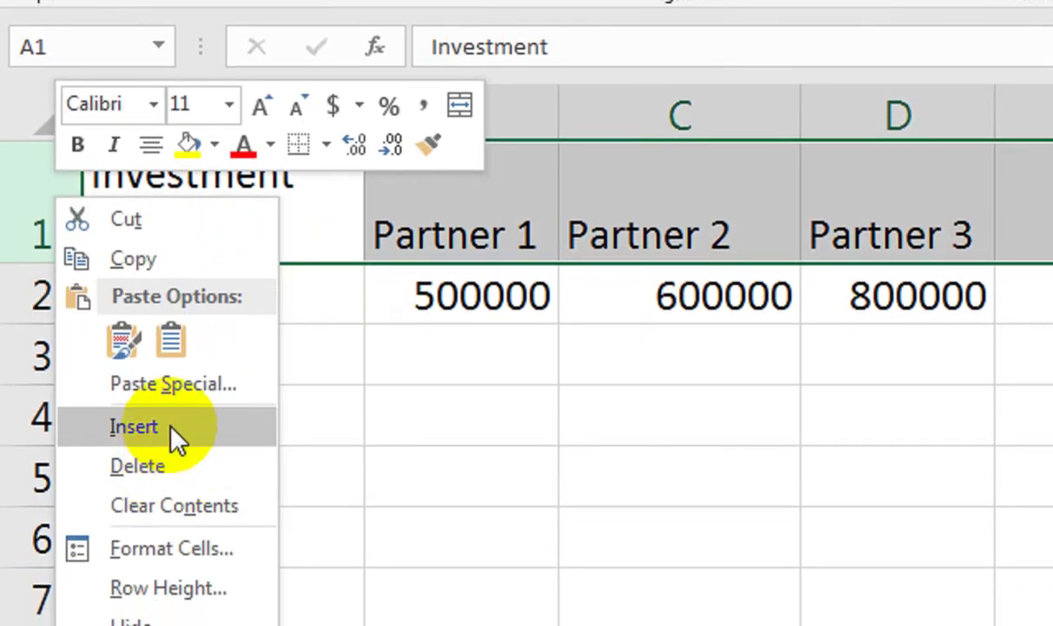
{"action": "left_click", "coordinate": [178, 495]}
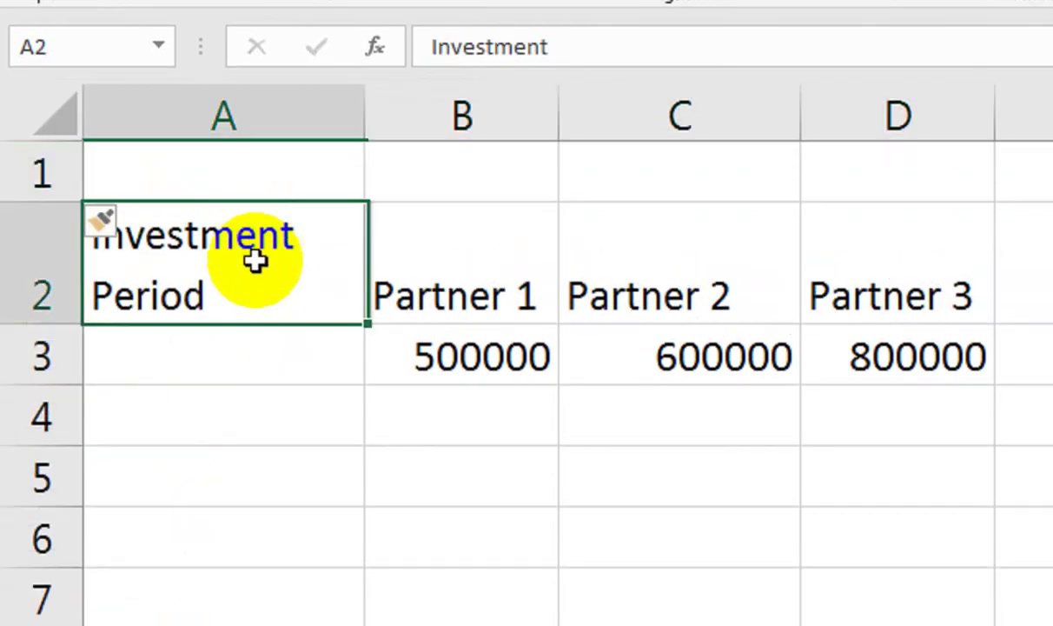
{"action": "left_click", "coordinate": [259, 188]}
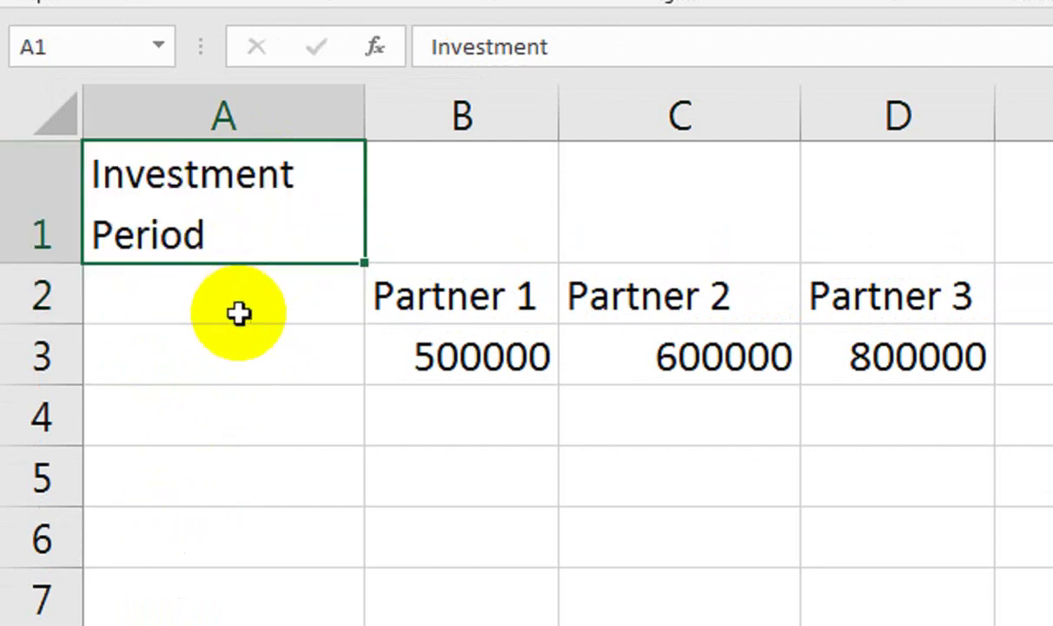
- Enter the heading Cash In in A2, beside the partner headings
{"action": "left_click", "coordinate": [239, 313]}
{"action": "type", "text": "Cash In"}
{"action": "key", "text": "Return"}
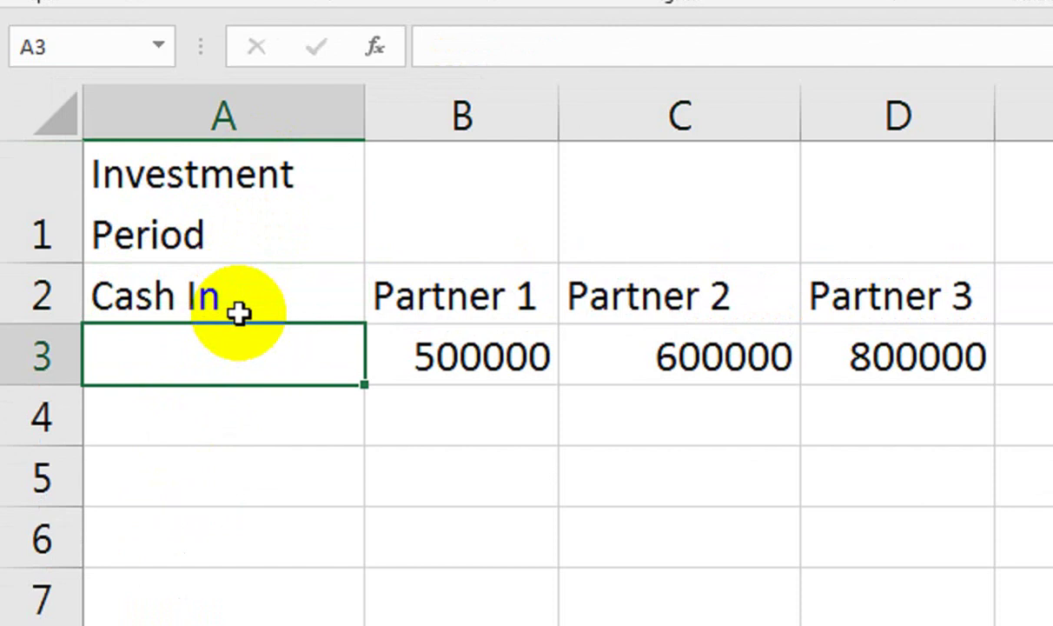
{"action": "left_click", "coordinate": [239, 313]}
{"action": "key", "text": "Up"}
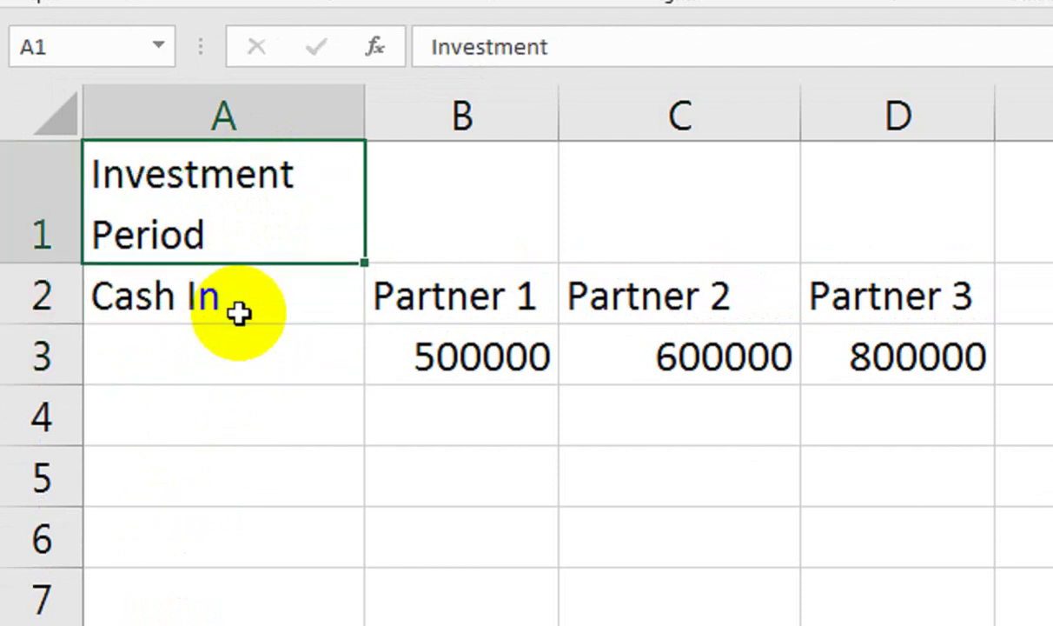
{"action": "left_click", "coordinate": [314, 343]}
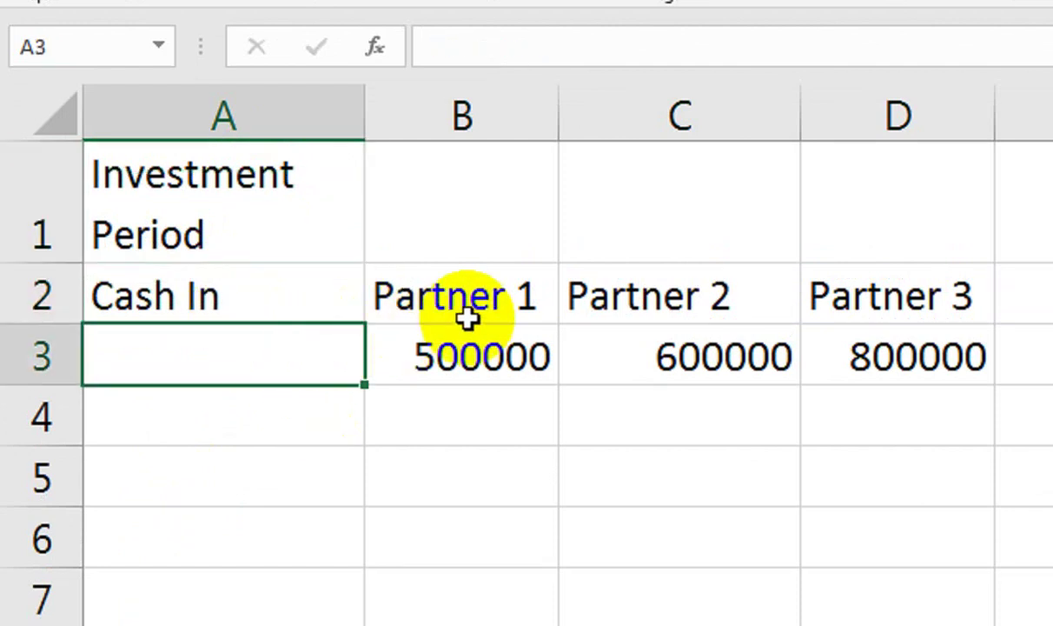
- Merge and center B1:D1 above the partner headings and enter the title Detail
{"action": "left_click_drag", "start_coordinate": [477, 219], "coordinate": [842, 200]}
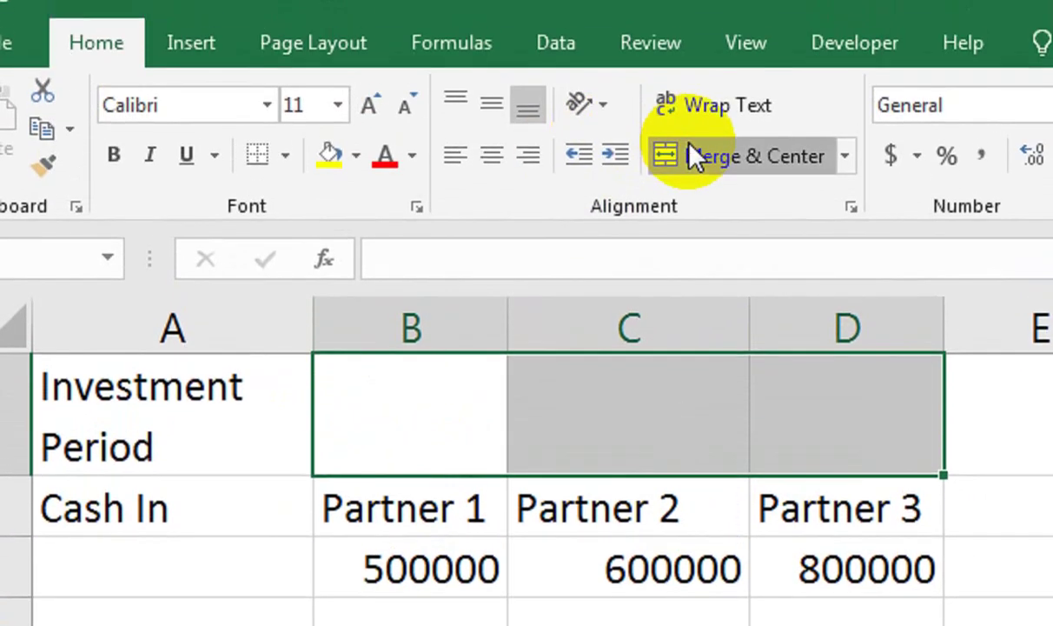
{"action": "left_click", "coordinate": [692, 63]}
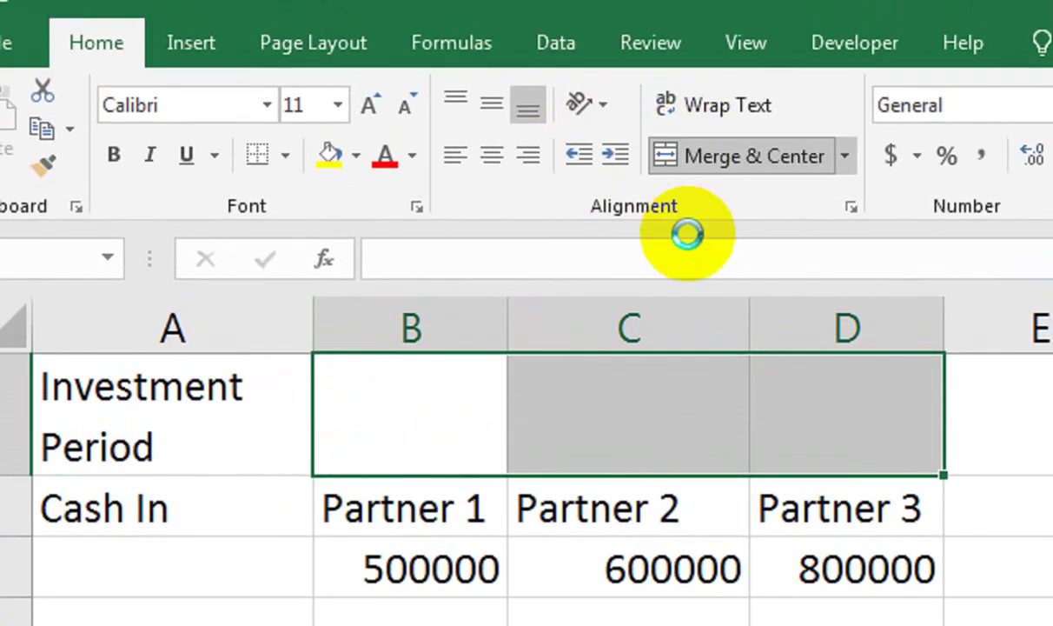
{"action": "type", "text": "detail"}
{"action": "key", "text": "BackSpace"}
{"action": "key", "text": "BackSpace"}
{"action": "key", "text": "BackSpace"}
{"action": "key", "text": "BackSpace"}
{"action": "key", "text": "BackSpace"}
{"action": "key", "text": "BackSpace"}
{"action": "type", "text": "Detail"}
{"action": "key", "text": "Return"}
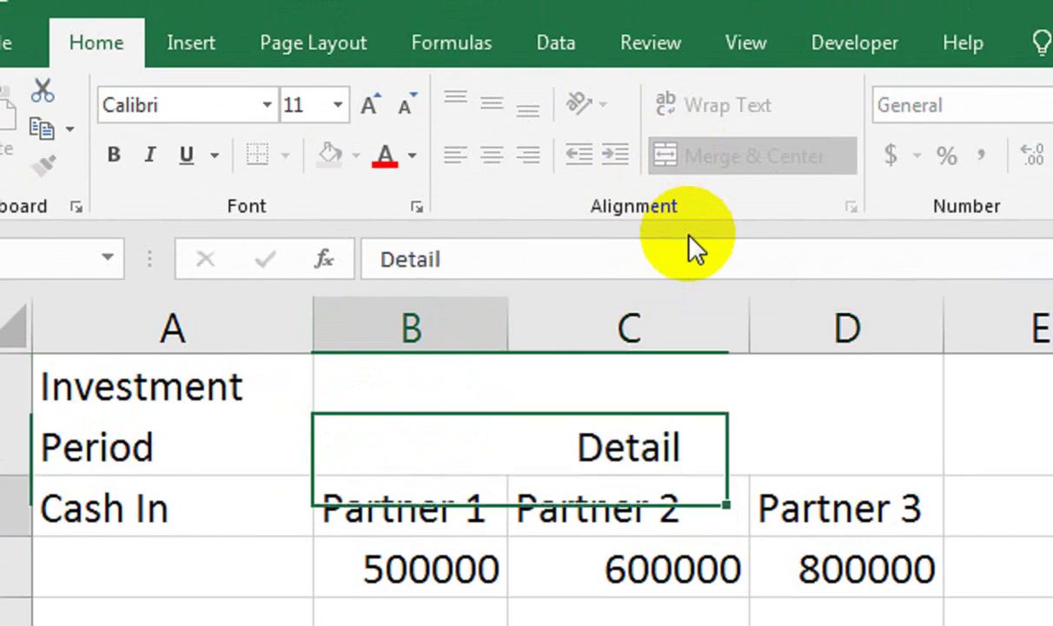
- Enter the dates 1-oct-22 in A3 and 5-oct-22 in A4 under Cash In
{"action": "left_click", "coordinate": [196, 560]}
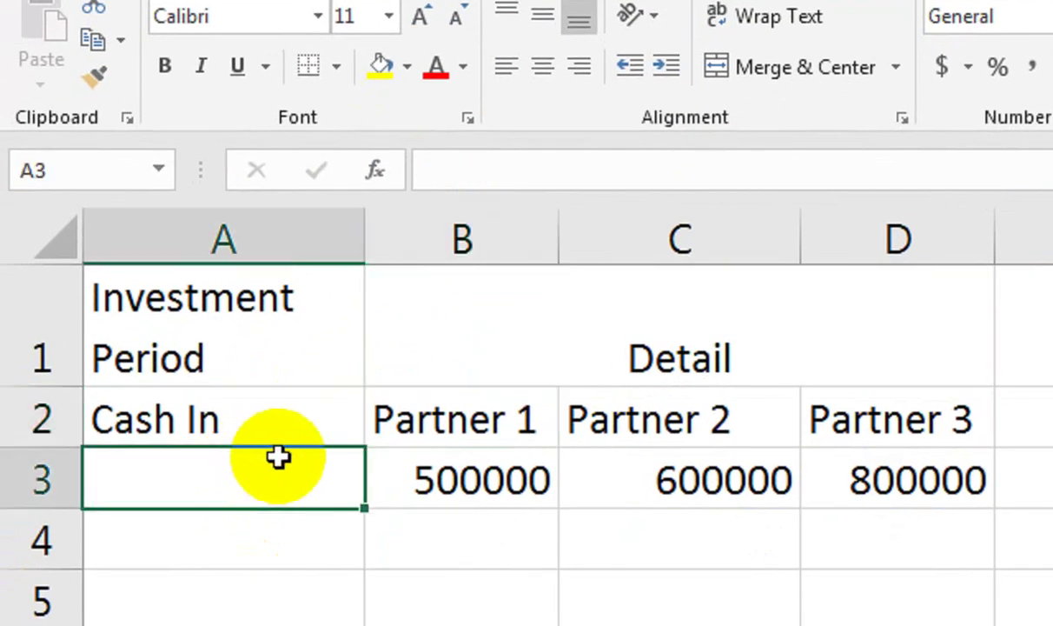
{"action": "type", "text": "1-oct"}
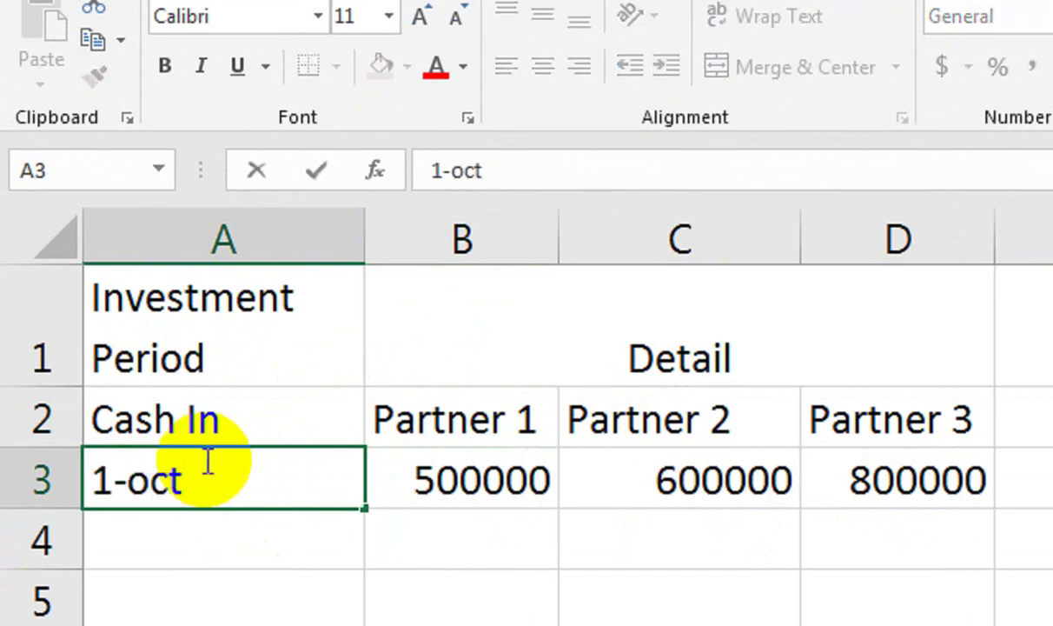
{"action": "type", "text": "-33"}
{"action": "key", "text": "BackSpace"}
{"action": "key", "text": "BackSpace"}
{"action": "type", "text": "22"}
{"action": "key", "text": "Return"}
{"action": "type", "text": "5-oct"}
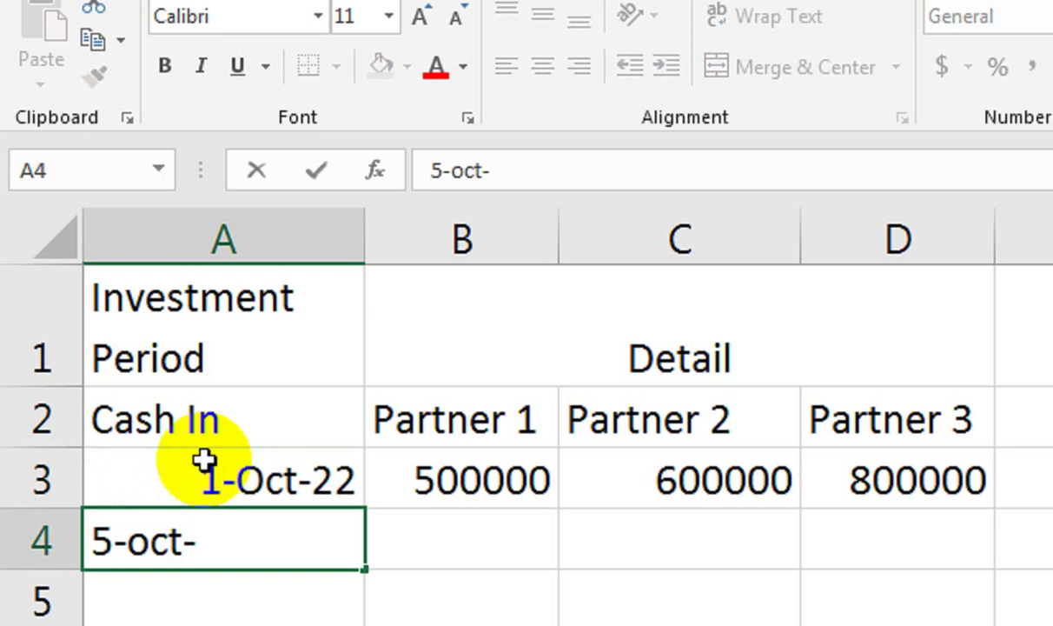
{"action": "type", "text": "-22"}
{"action": "key", "text": "Tab"}
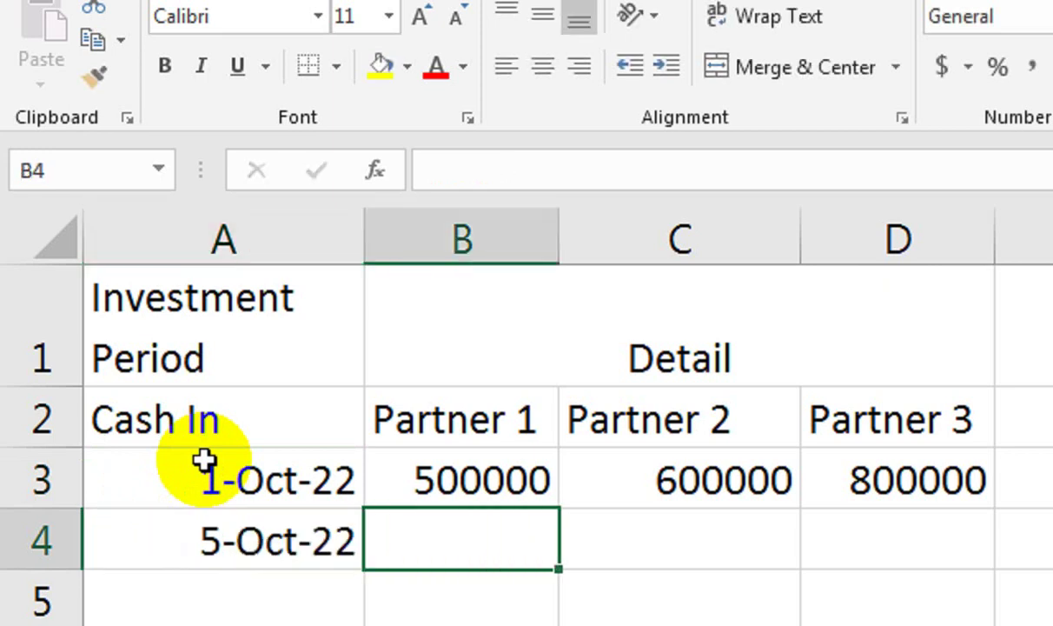
- Enter 40000 for Partner 1 on 5-Oct-22, then add a 6-oct-22 row with 500000 for Partner 2 and 1000000 for Partner 3
{"action": "type", "text": "40000"}
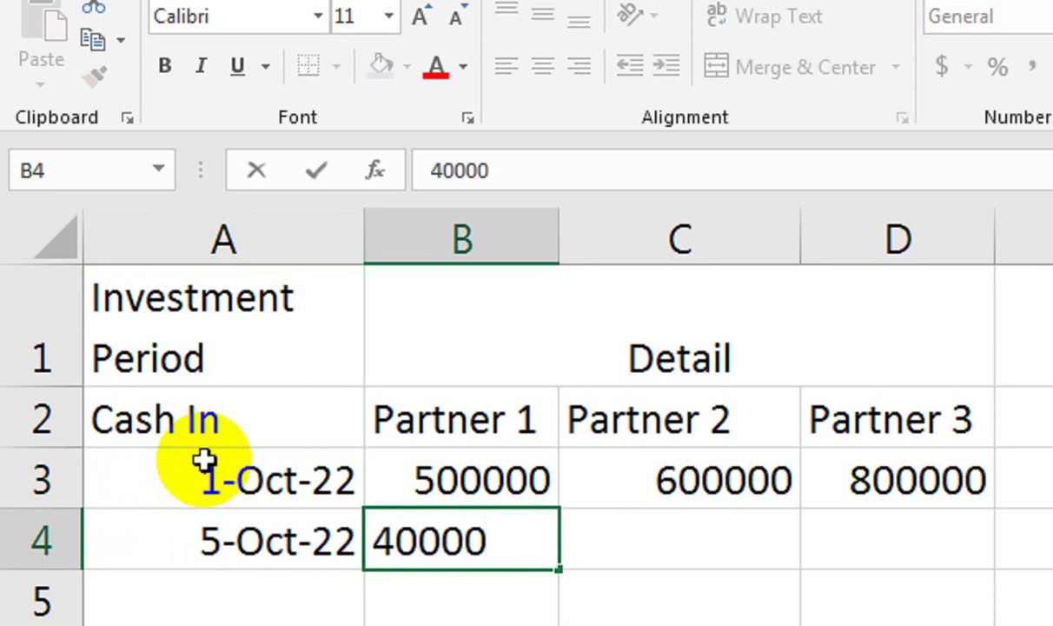
{"action": "key", "text": "Return"}
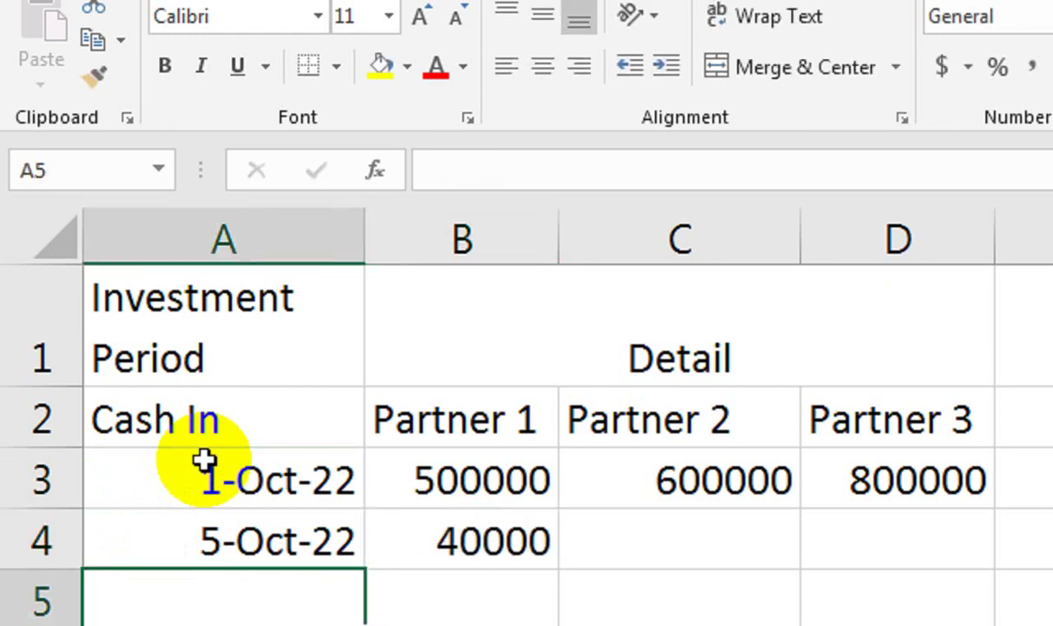
{"action": "type", "text": "6-oct-22"}
{"action": "key", "text": "Tab"}
{"action": "key", "text": "Tab"}
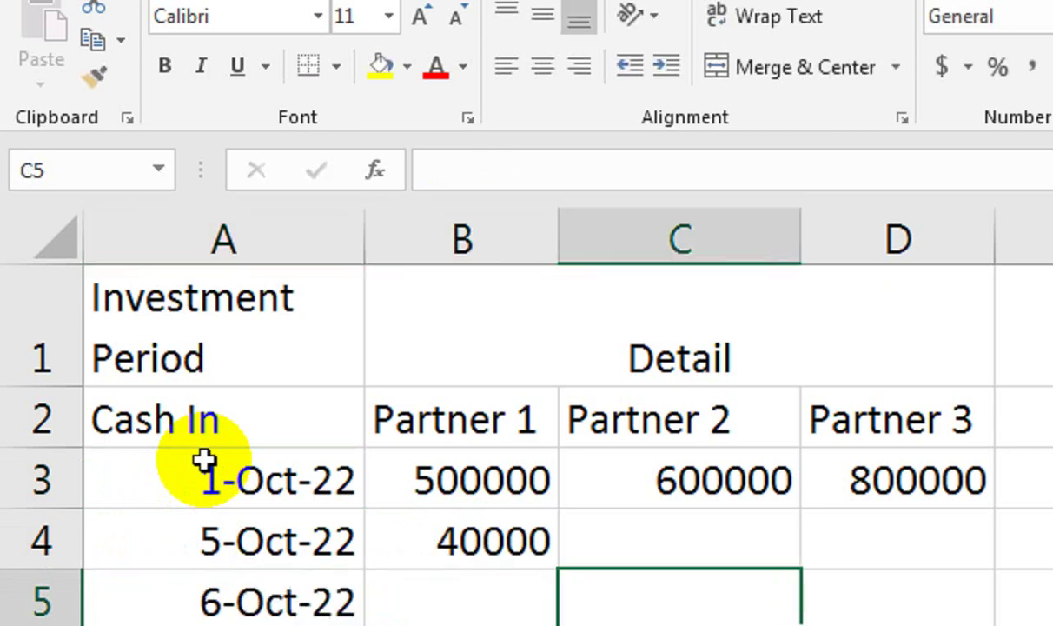
{"action": "type", "text": "50000"}
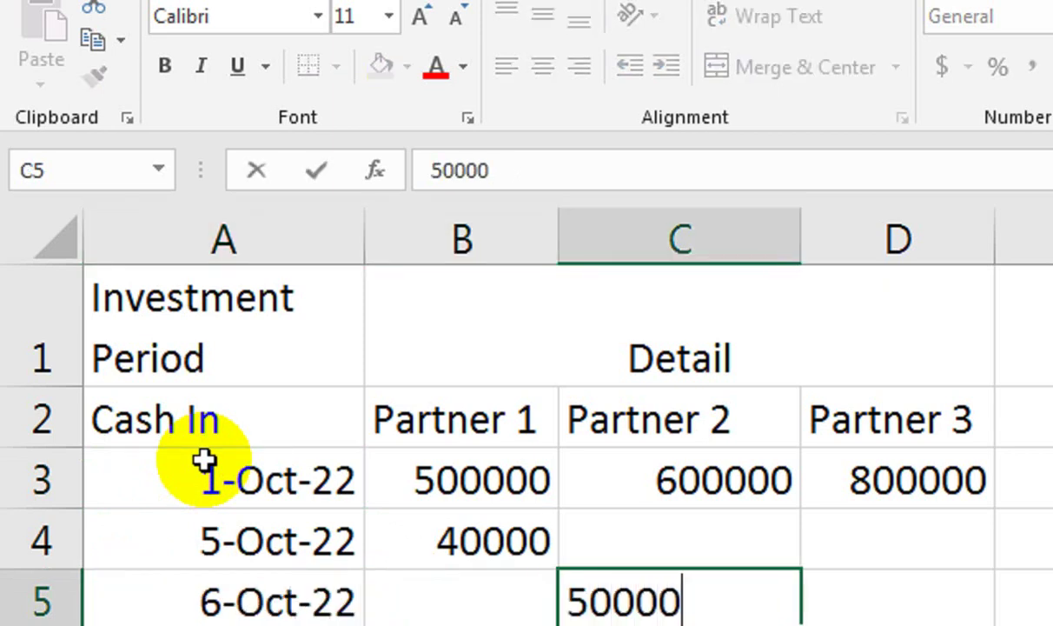
{"action": "type", "text": "0"}
{"action": "key", "text": "Tab"}
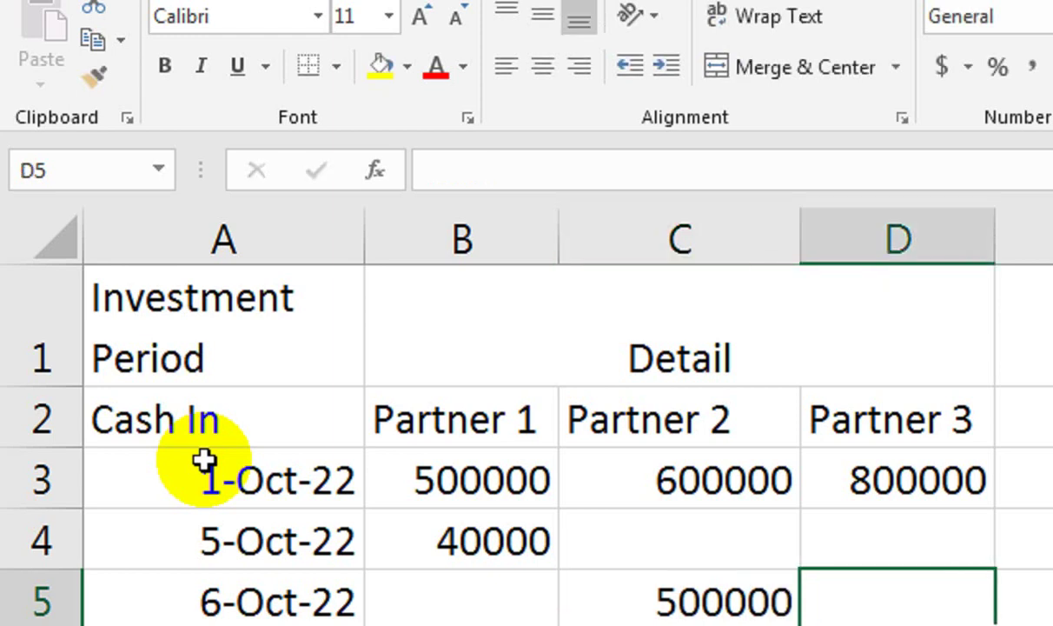
{"action": "type", "text": "1000000"}
{"action": "key", "text": "Return"}
{"action": "key", "text": "Return"}
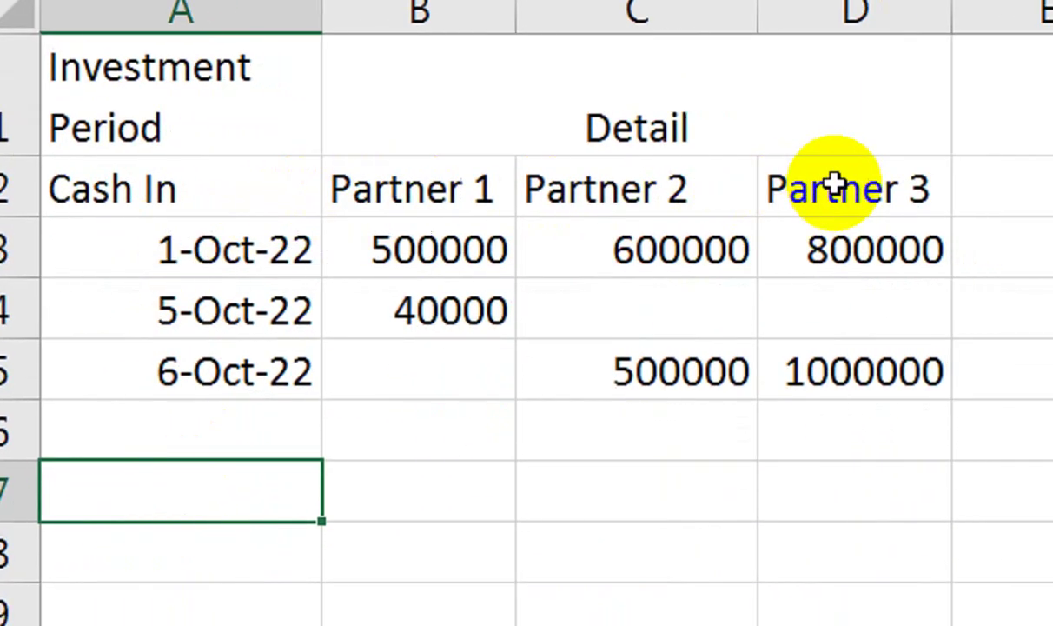
- Center the heading cells A1:D2 both horizontally and vertically
{"action": "left_click_drag", "start_coordinate": [834, 183], "coordinate": [111, 80]}
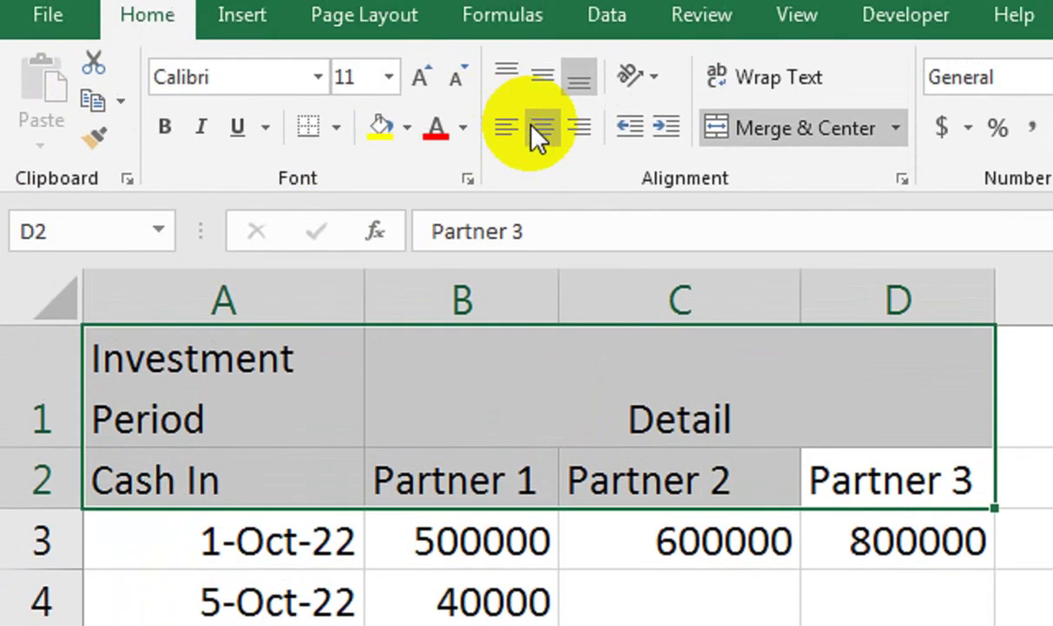
{"action": "left_click", "coordinate": [544, 162]}
{"action": "left_click", "coordinate": [542, 111]}
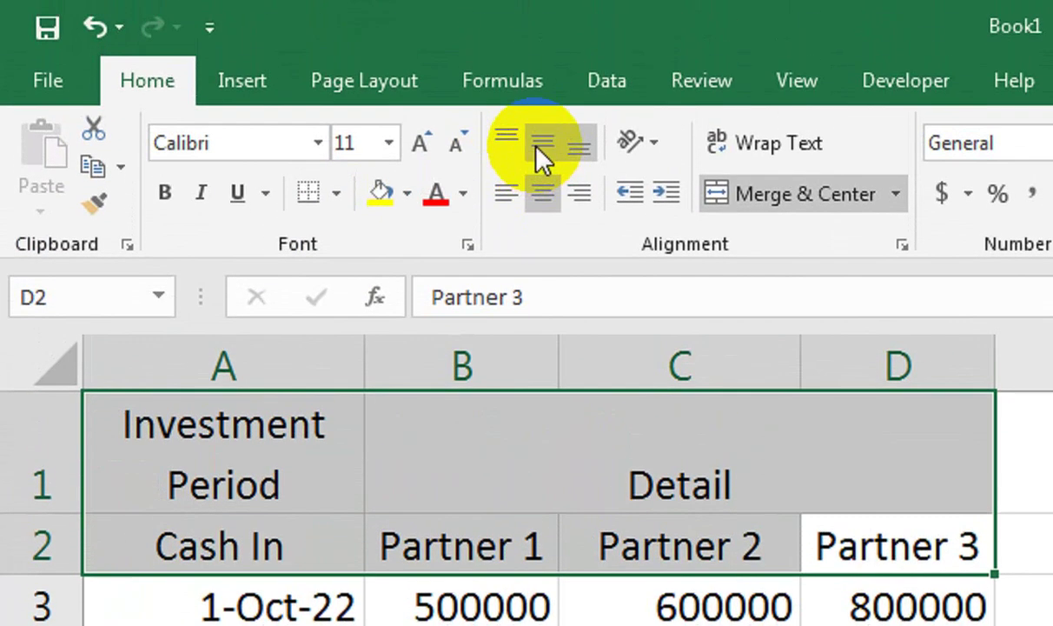
- Format the headings in A1:D2 with a dark gold-brown fill and bold white text
{"action": "left_click", "coordinate": [406, 193]}
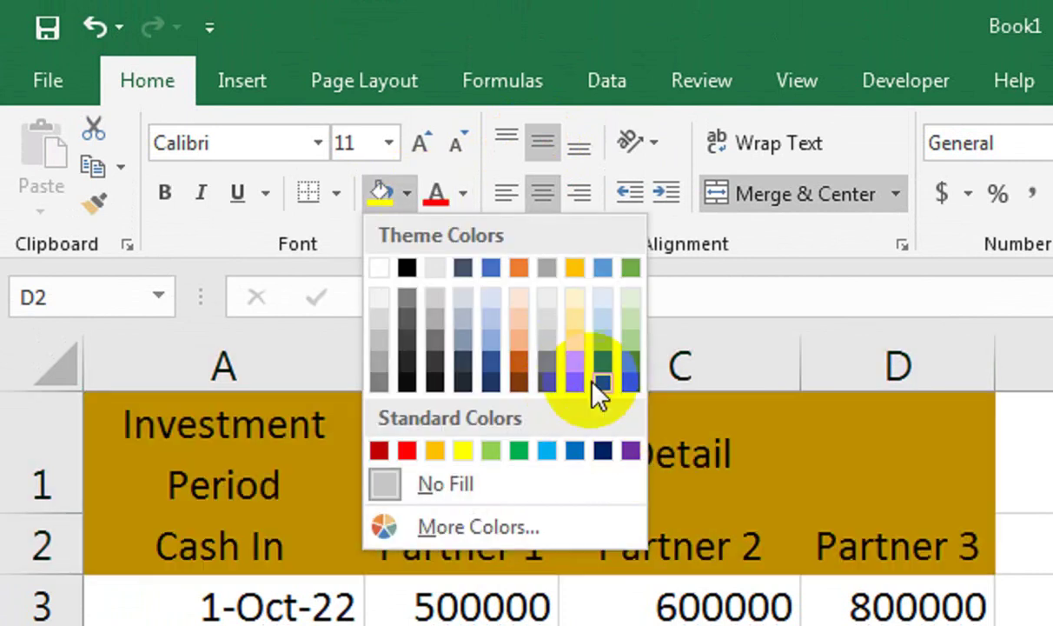
{"action": "left_click", "coordinate": [575, 383]}
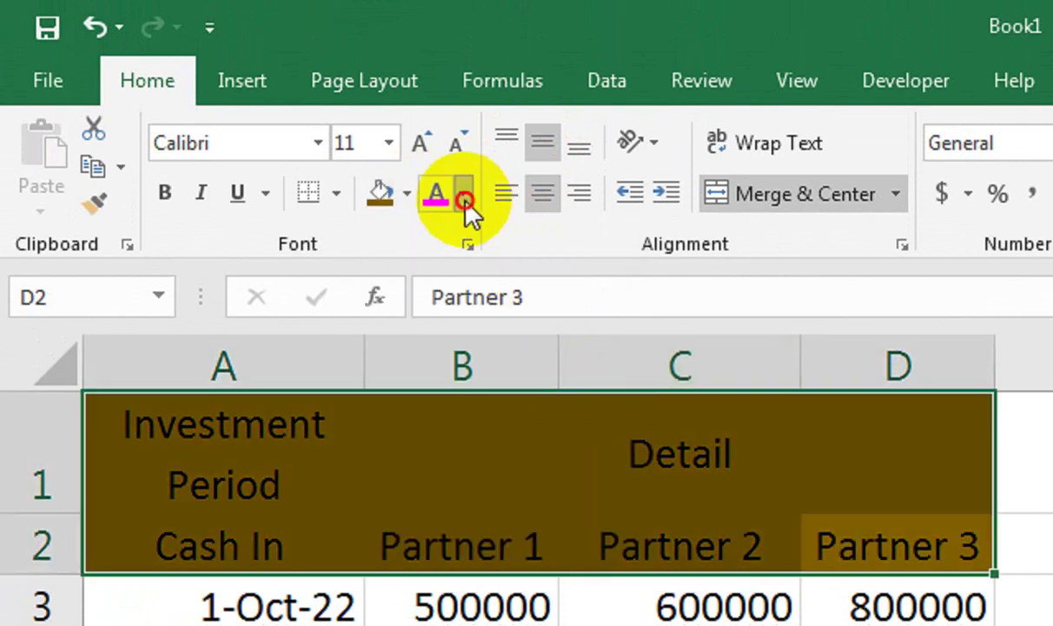
{"action": "left_click", "coordinate": [463, 195]}
{"action": "left_click", "coordinate": [470, 335]}
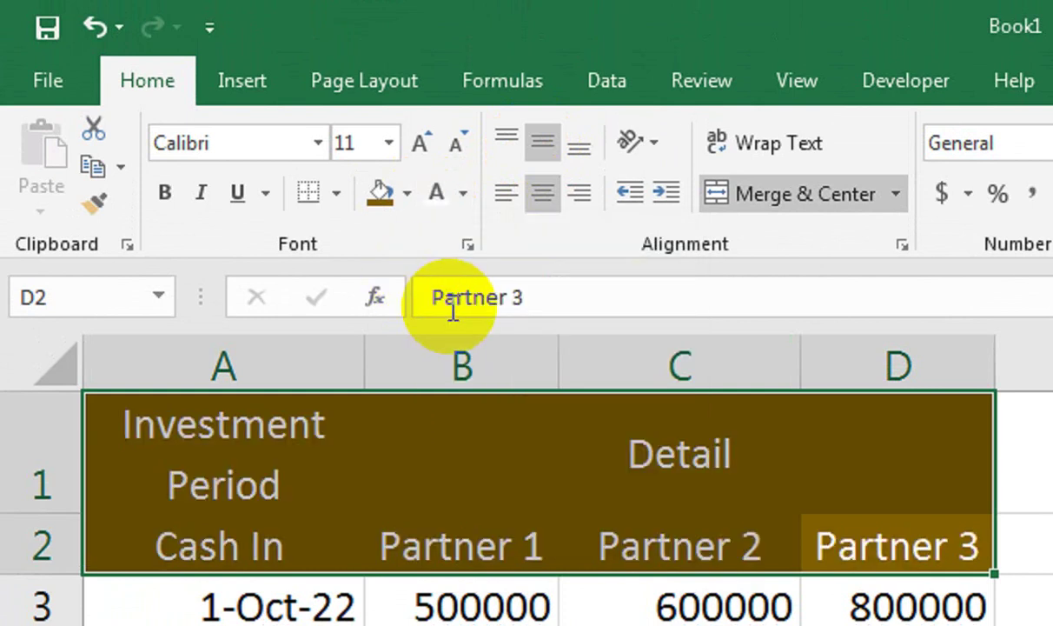
{"action": "left_click", "coordinate": [164, 188]}
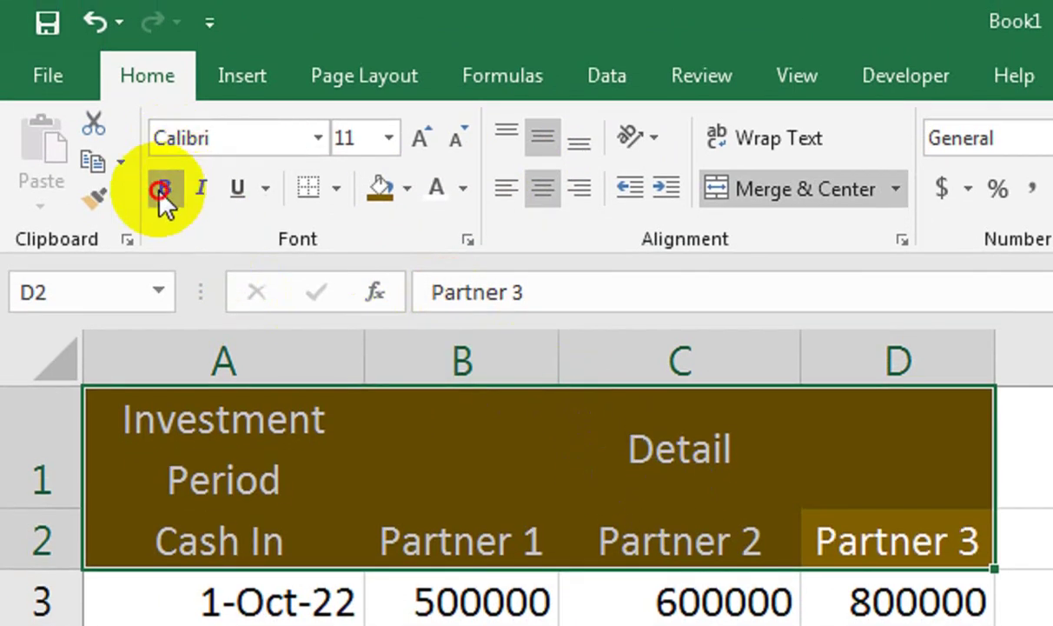
{"action": "left_click", "coordinate": [510, 470]}
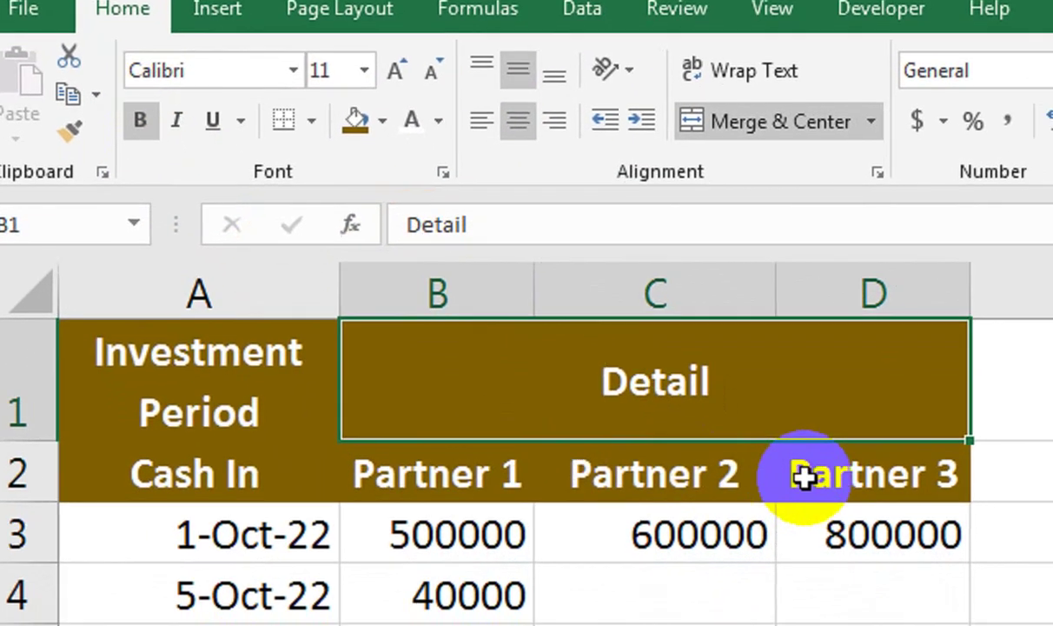
- Give the Cash In and partner headings in A2:D2 a yellow fill and black text
{"action": "left_click_drag", "start_coordinate": [804, 476], "coordinate": [299, 471]}
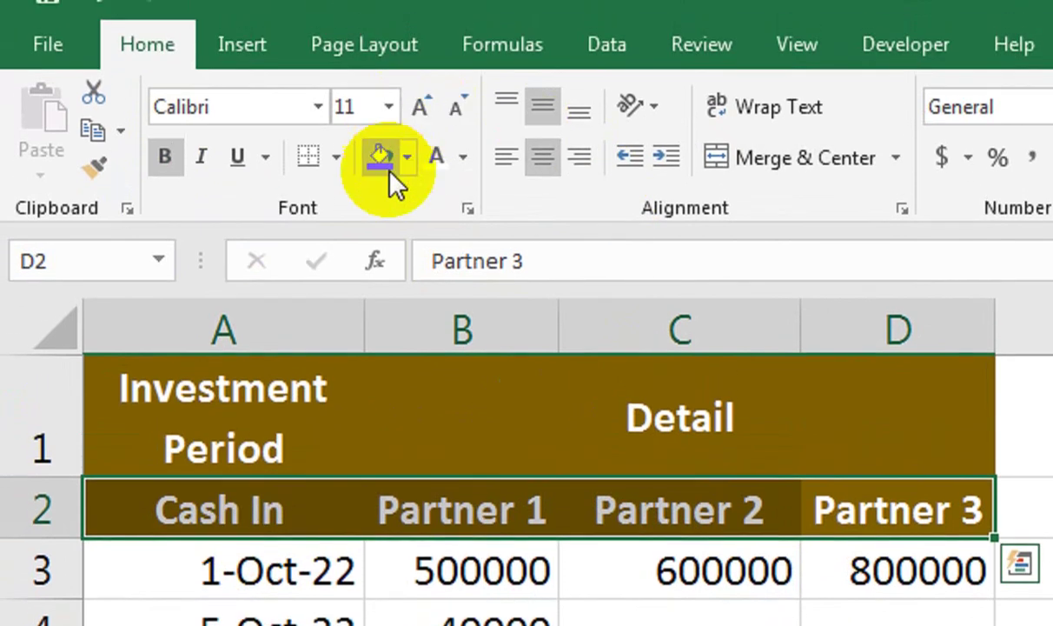
{"action": "left_click", "coordinate": [383, 132]}
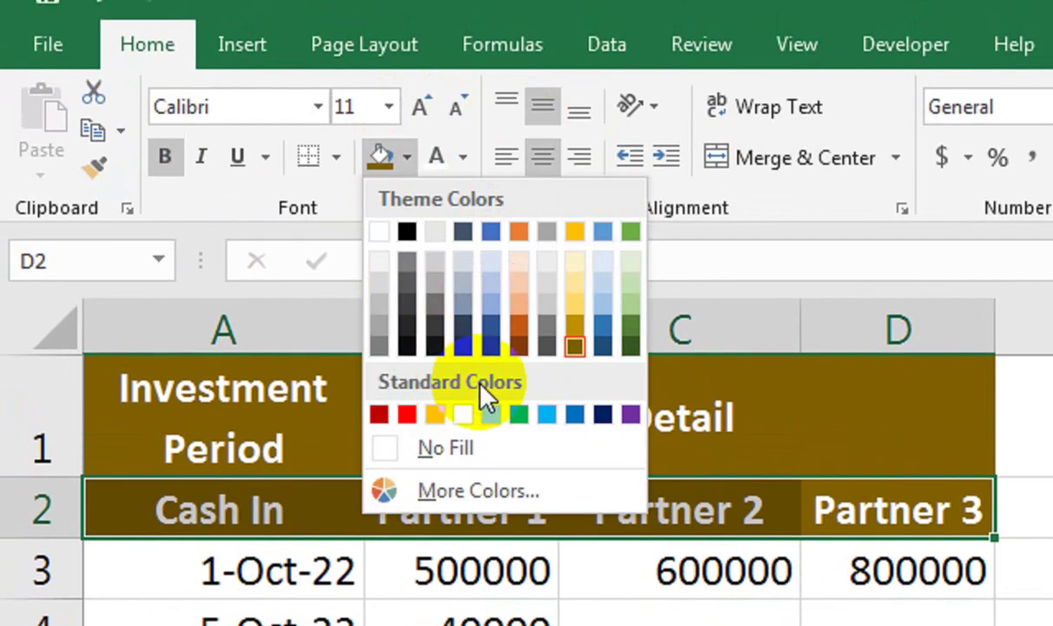
{"action": "left_click", "coordinate": [448, 412]}
{"action": "left_click", "coordinate": [463, 157]}
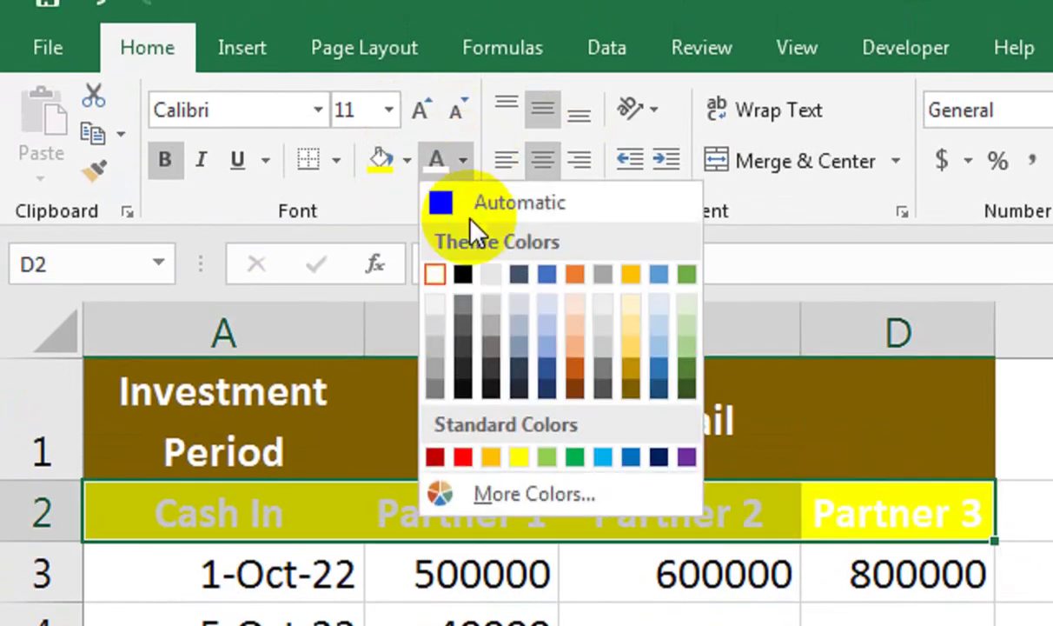
{"action": "left_click", "coordinate": [463, 274]}
{"action": "left_click", "coordinate": [508, 526]}
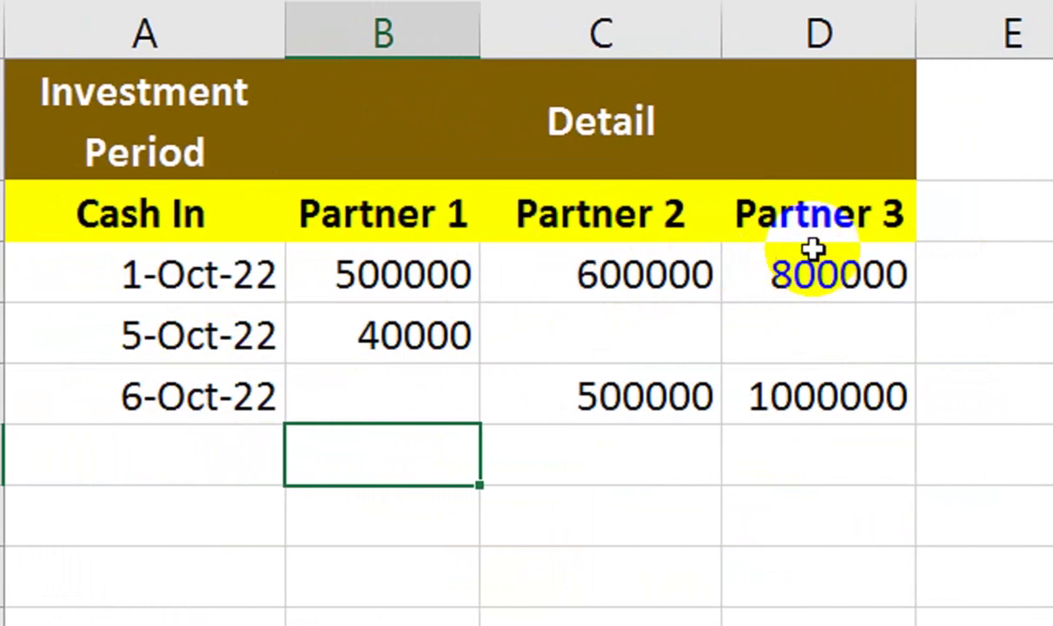
- Copy the three partner headings in B2:D2 to F2:H2, leaving column E as a narrow spacer
{"action": "left_click_drag", "start_coordinate": [525, 214], "coordinate": [778, 218]}
{"action": "left_click_drag", "start_coordinate": [662, 218], "coordinate": [665, 213]}
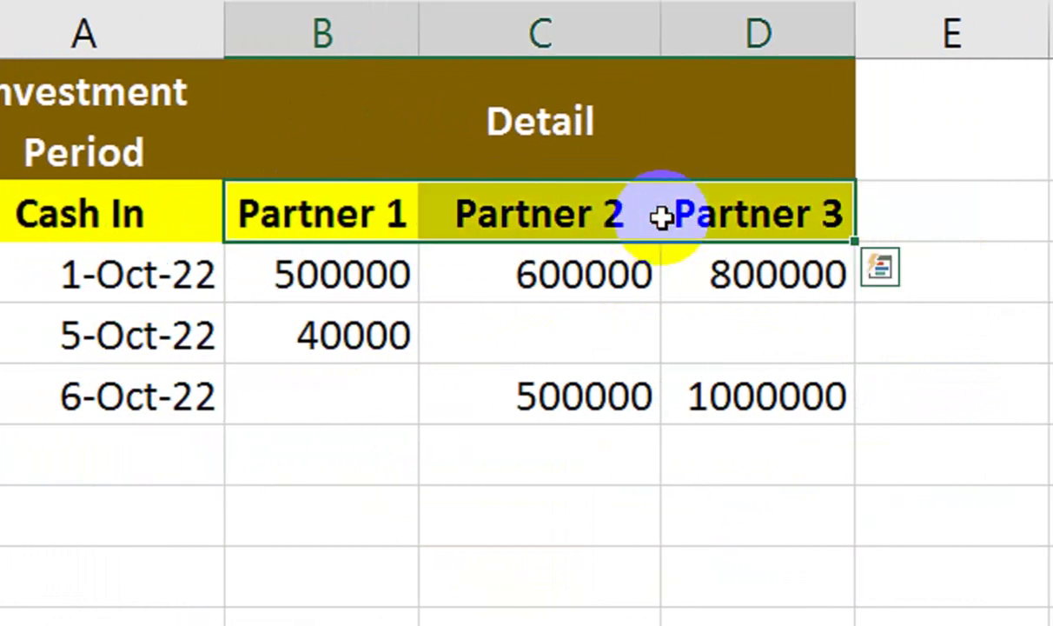
{"action": "key", "text": "ctrl+c"}
{"action": "left_click_drag", "start_coordinate": [815, 113], "coordinate": [657, 198]}
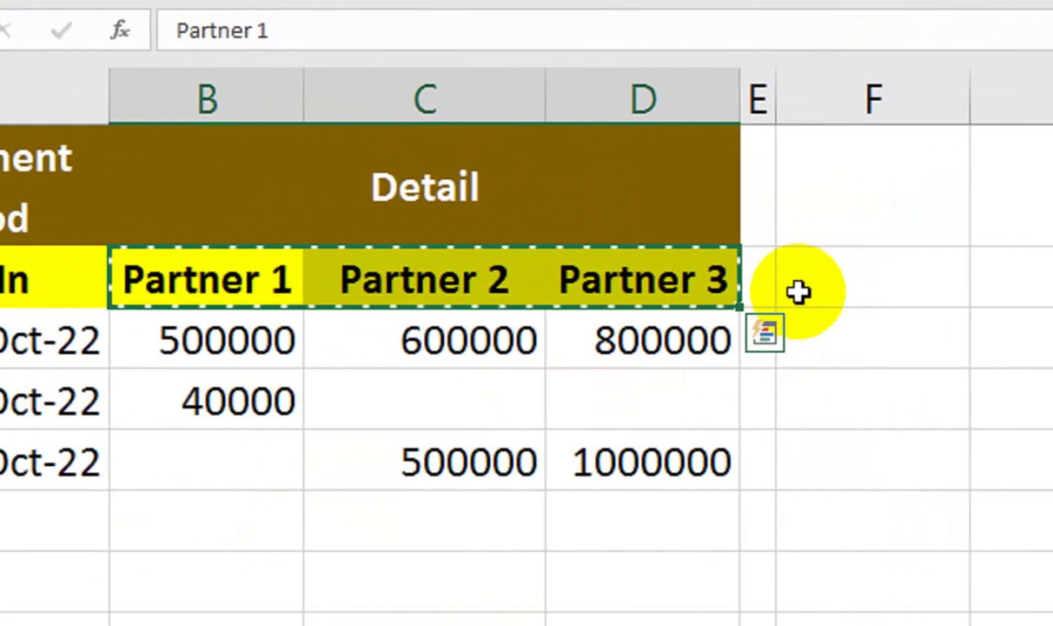
{"action": "left_click", "coordinate": [768, 255]}
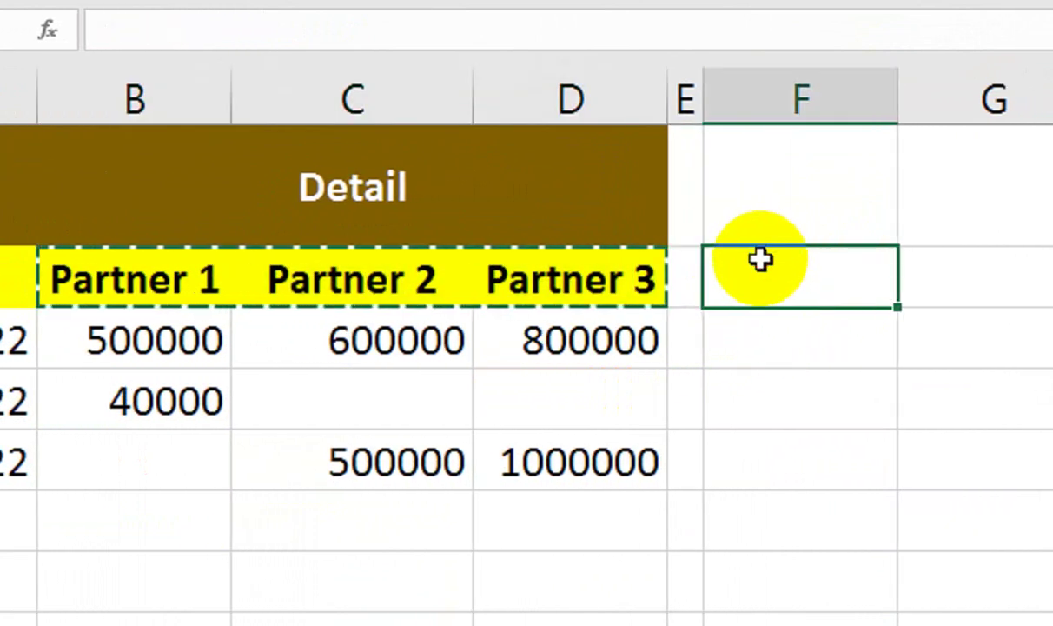
{"action": "key", "text": "ctrl+v"}
- Merge and center F1:H1 above the copied partner headings and enter the title Total Cash Recived
{"action": "left_click_drag", "start_coordinate": [827, 212], "coordinate": [834, 200]}
{"action": "left_click", "coordinate": [255, 131]}
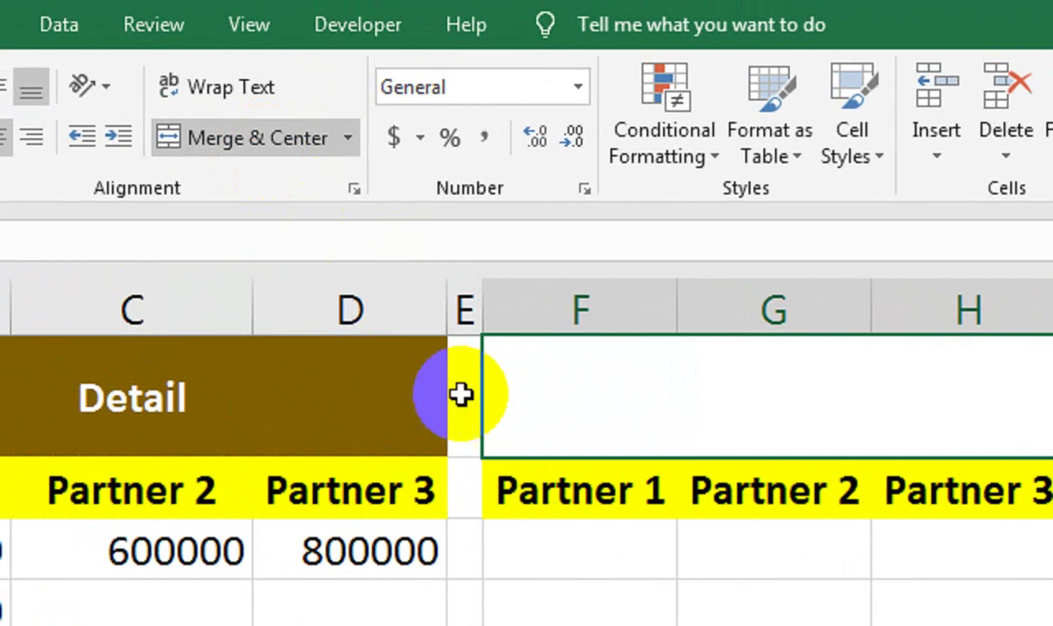
{"action": "type", "text": "to"}
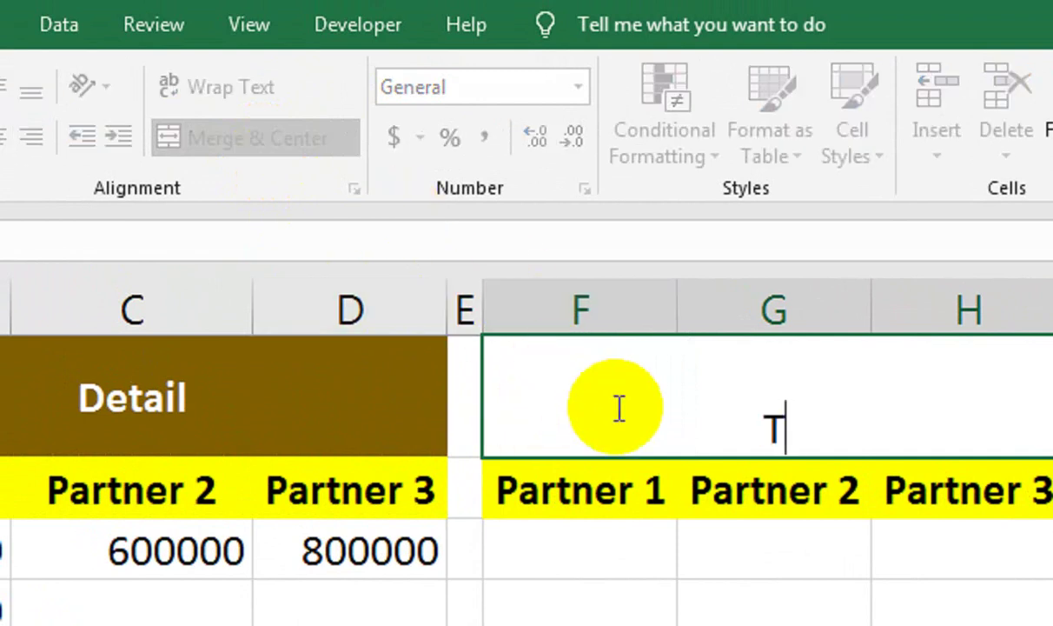
{"action": "type", "text": "tal Cash"}
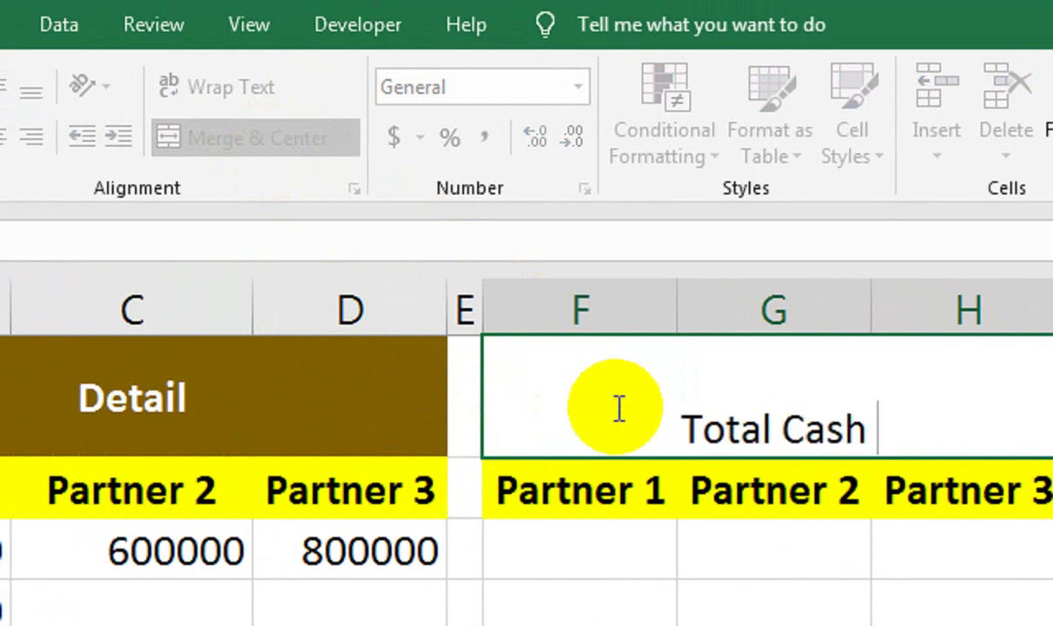
{"action": "type", "text": " Recived"}
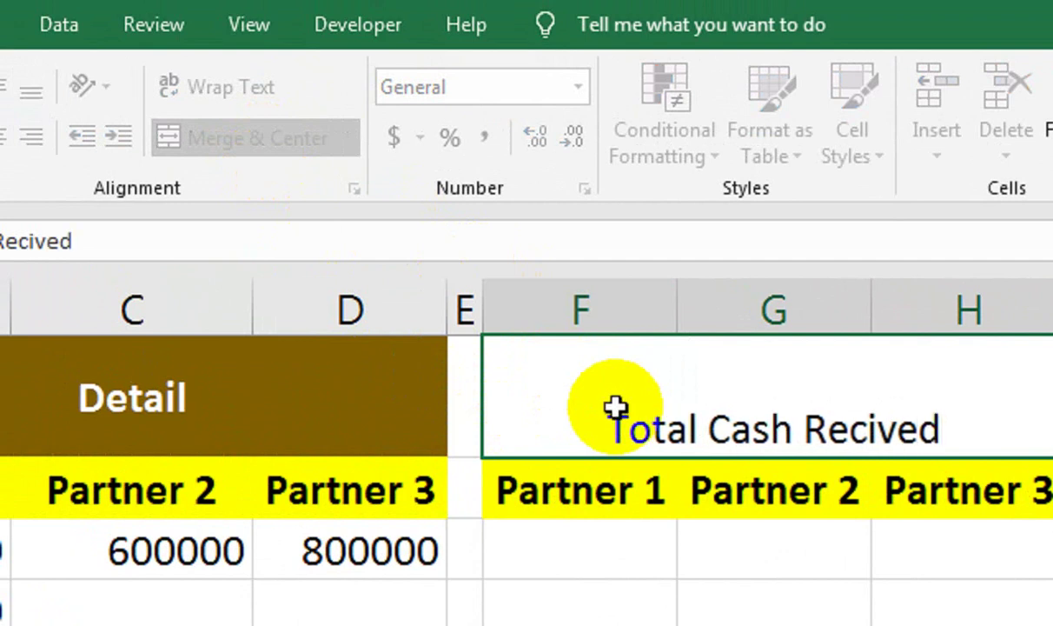
{"action": "key", "text": "Return"}
- Format the Total Cash Recived title with a dark blue fill, bold white text, a larger font size and vertical centering
{"action": "left_click", "coordinate": [632, 409]}
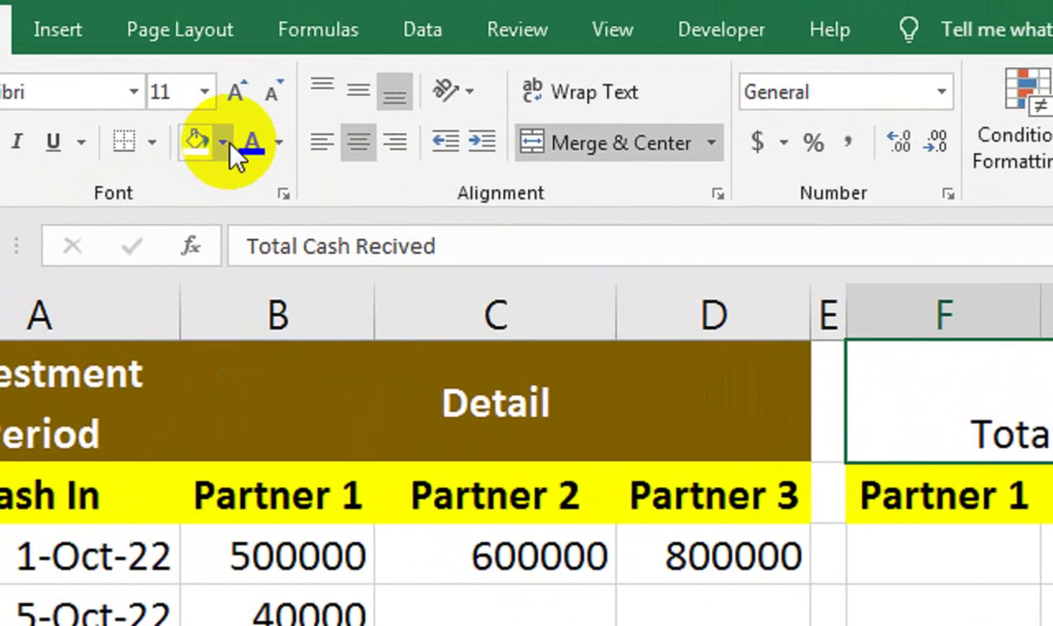
{"action": "left_click", "coordinate": [228, 149]}
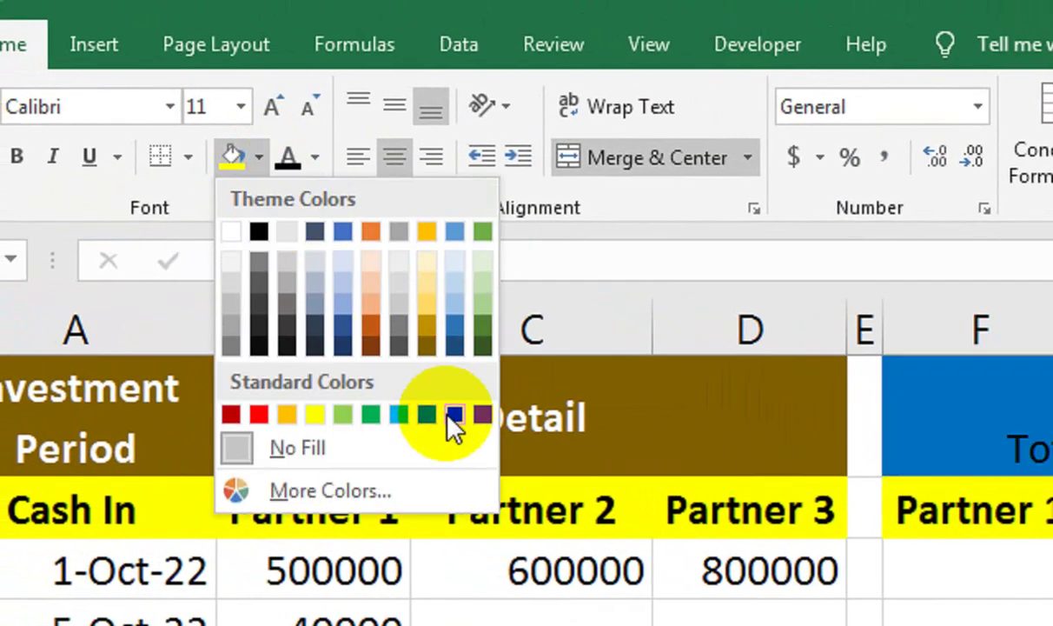
{"action": "left_click", "coordinate": [454, 417]}
{"action": "left_click", "coordinate": [315, 158]}
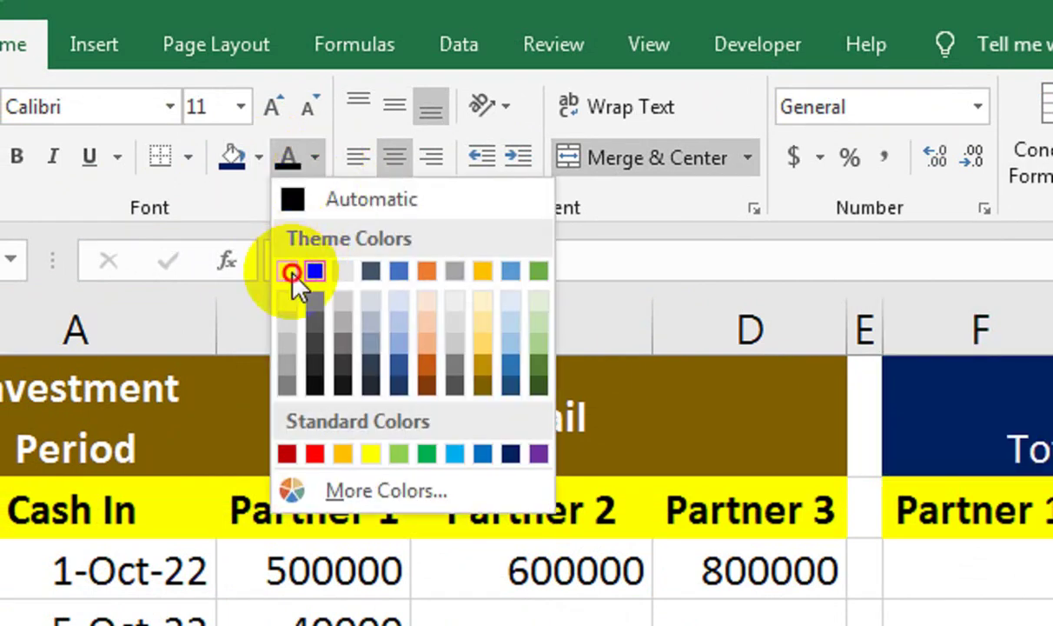
{"action": "left_click", "coordinate": [292, 273]}
{"action": "left_click", "coordinate": [191, 140]}
{"action": "left_click", "coordinate": [210, 139]}
{"action": "left_click", "coordinate": [209, 139]}
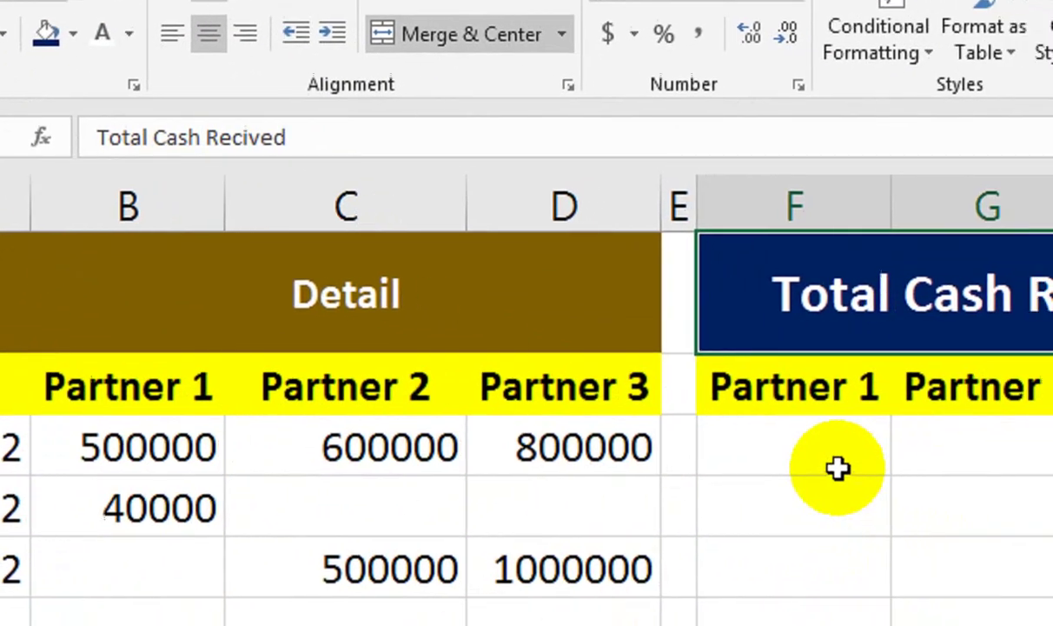
- Enter the formula =SUM(B:B) in F3 to total Partner 1's cash from the whole of column B
{"action": "left_click", "coordinate": [837, 468]}
{"action": "type", "text": "=sum"}
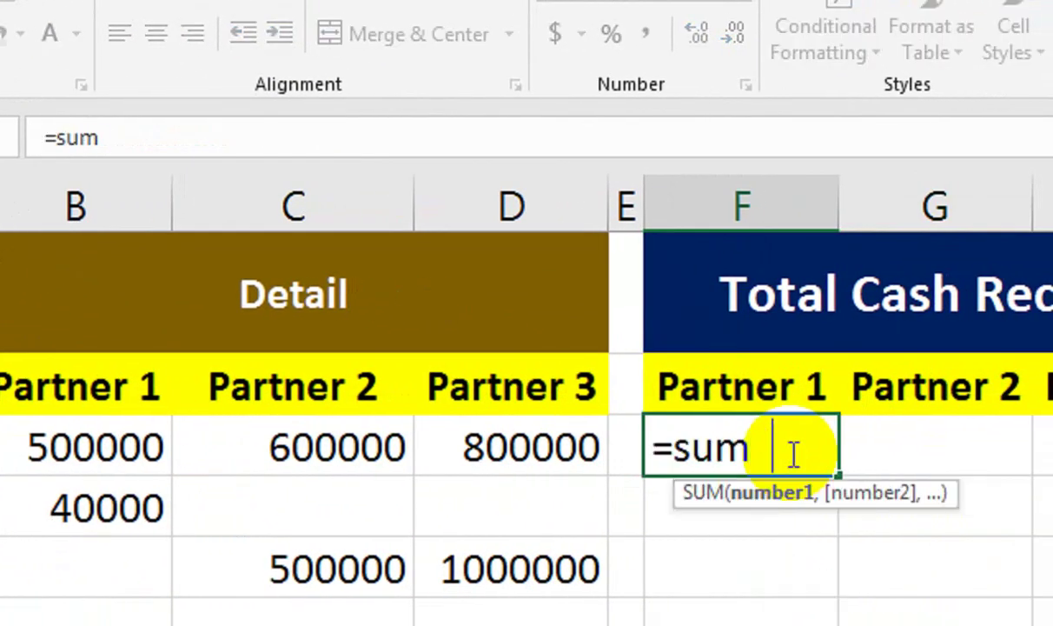
{"action": "key", "text": "Tab"}
{"action": "left_click", "coordinate": [122, 205]}
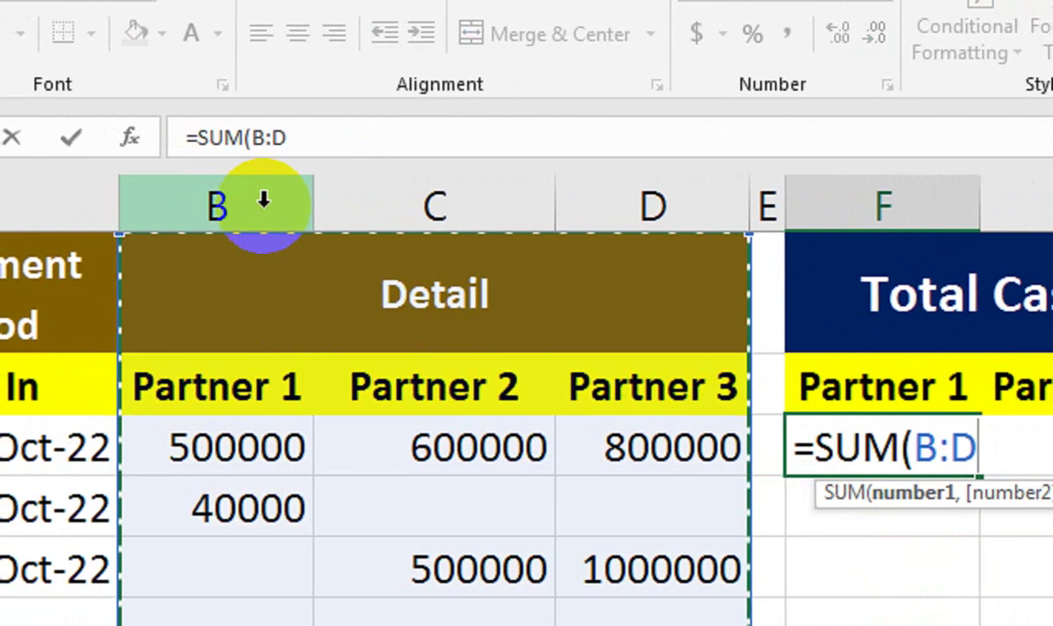
{"action": "left_click", "coordinate": [305, 142]}
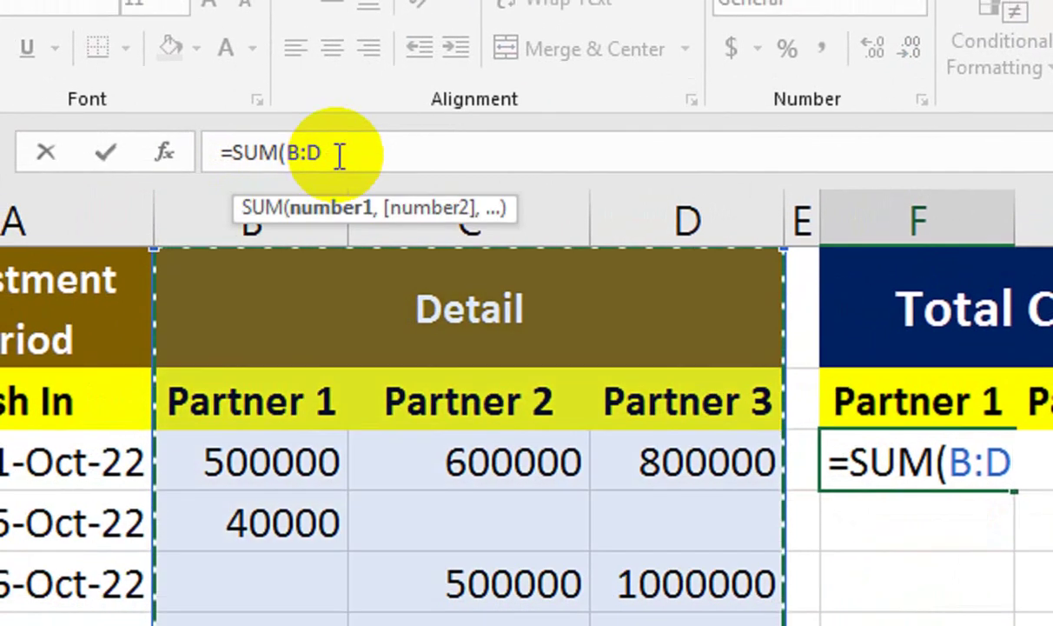
{"action": "key", "text": "BackSpace"}
{"action": "type", "text": "b"}
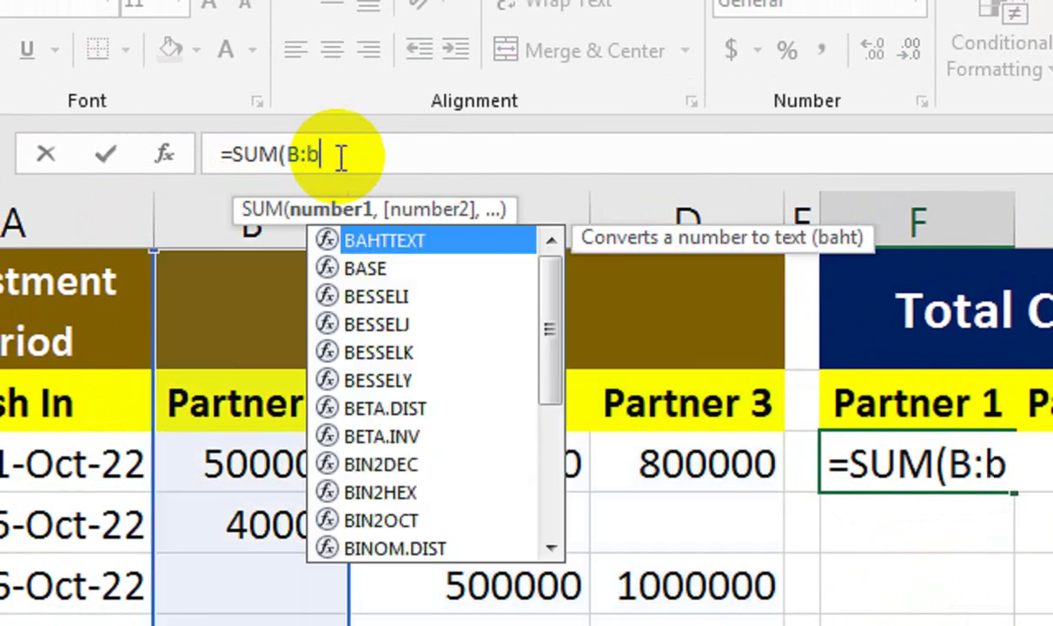
{"action": "key", "text": "BackSpace"}
{"action": "type", "text": "B"}
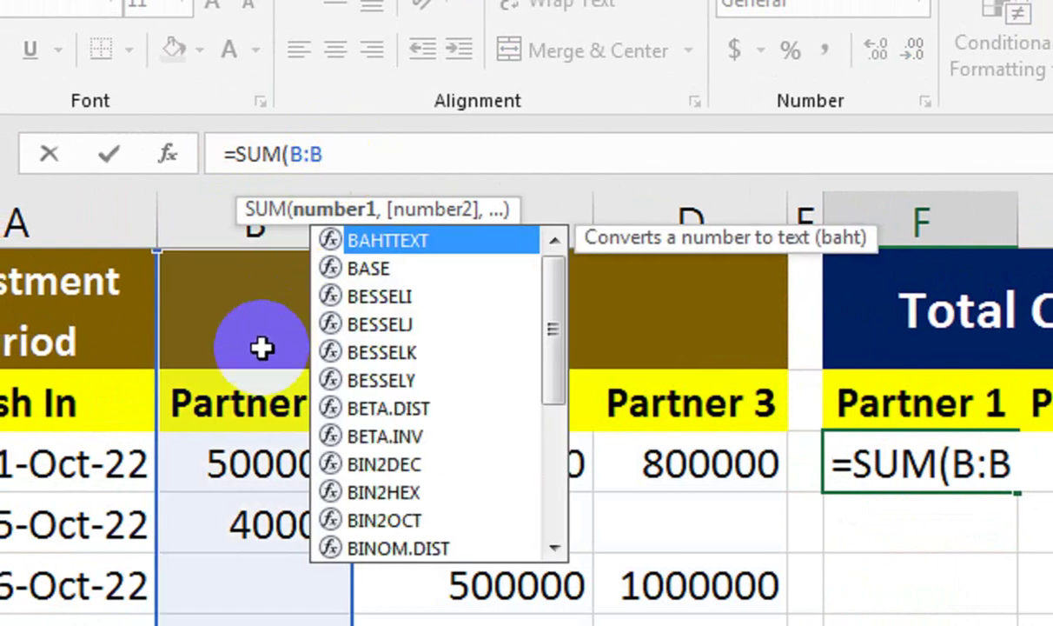
{"action": "left_click", "coordinate": [423, 146]}
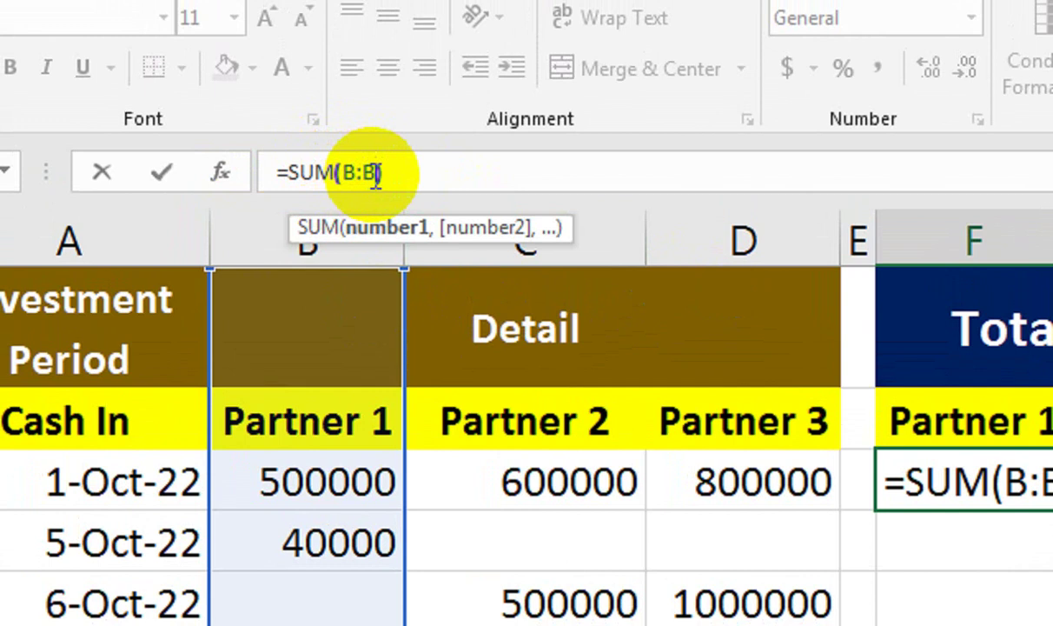
{"action": "type", "text": ")"}
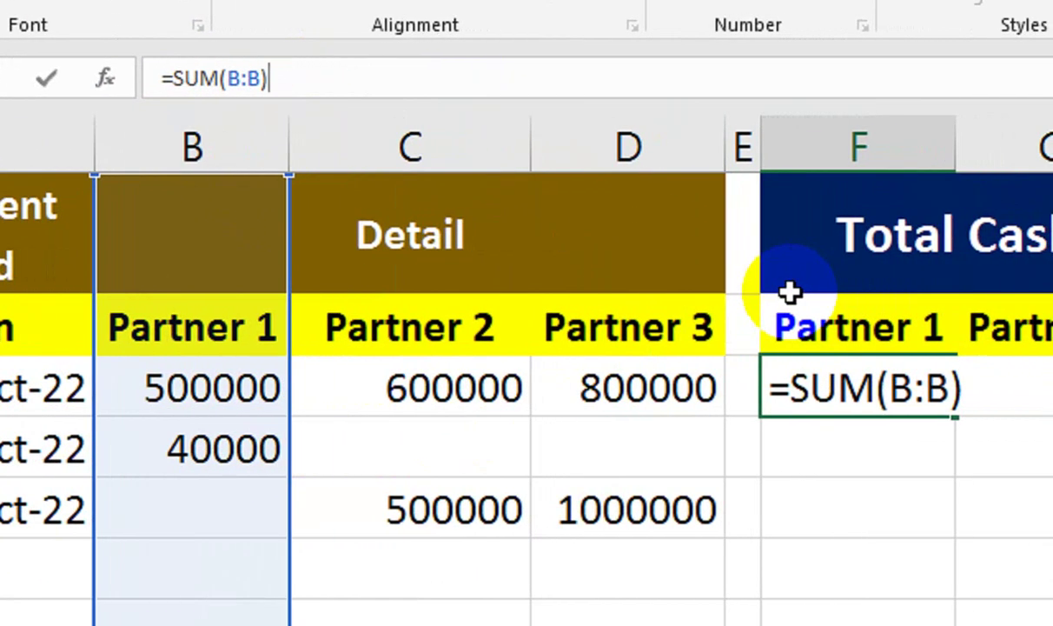
{"action": "key", "text": "Return"}
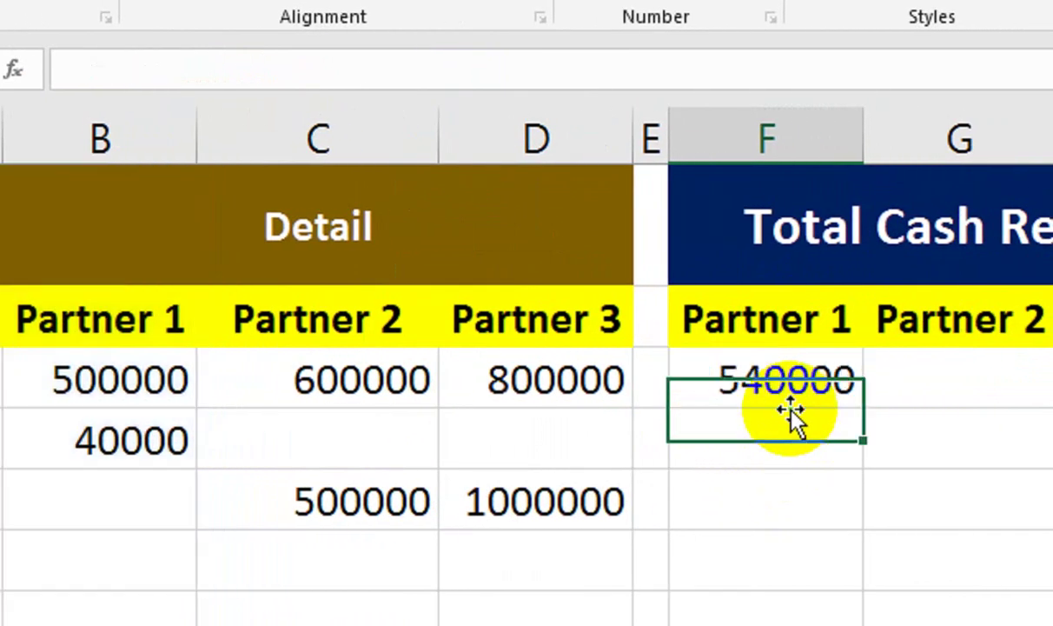
- Fill the Partner 1 total formula from F3 across to G3:H3 for Partner 2 and Partner 3
{"action": "left_click", "coordinate": [787, 398]}
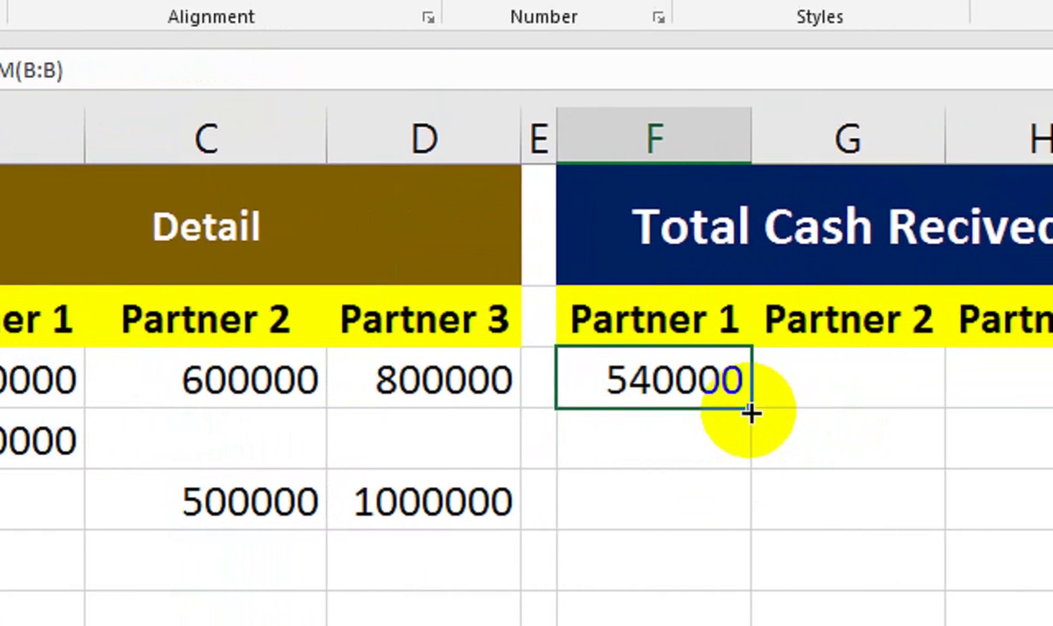
{"action": "left_click_drag", "start_coordinate": [750, 414], "coordinate": [1043, 379]}
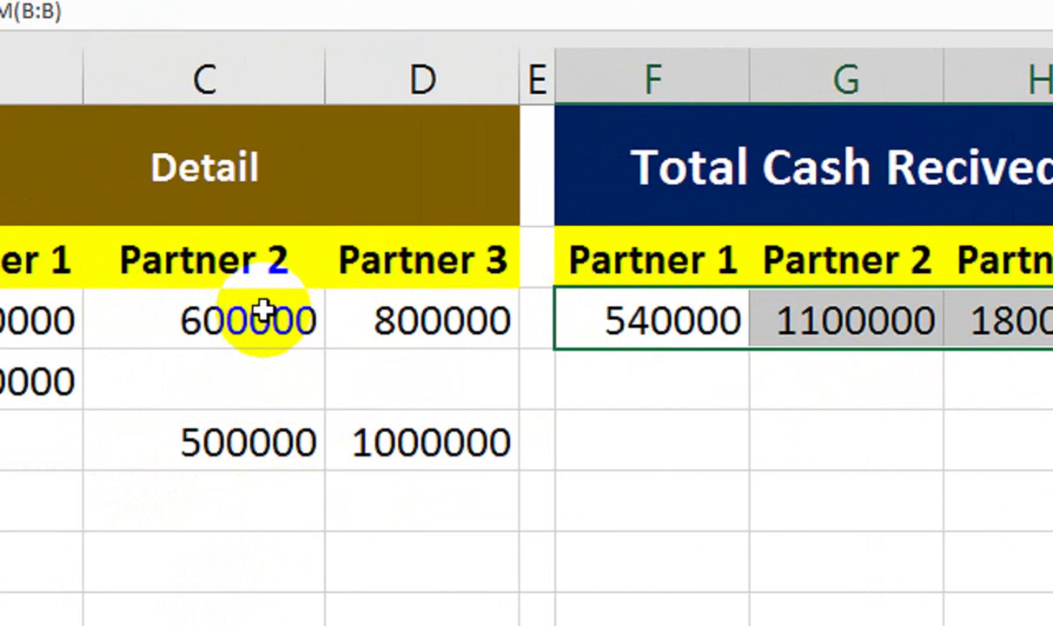
{"action": "left_click", "coordinate": [883, 306]}
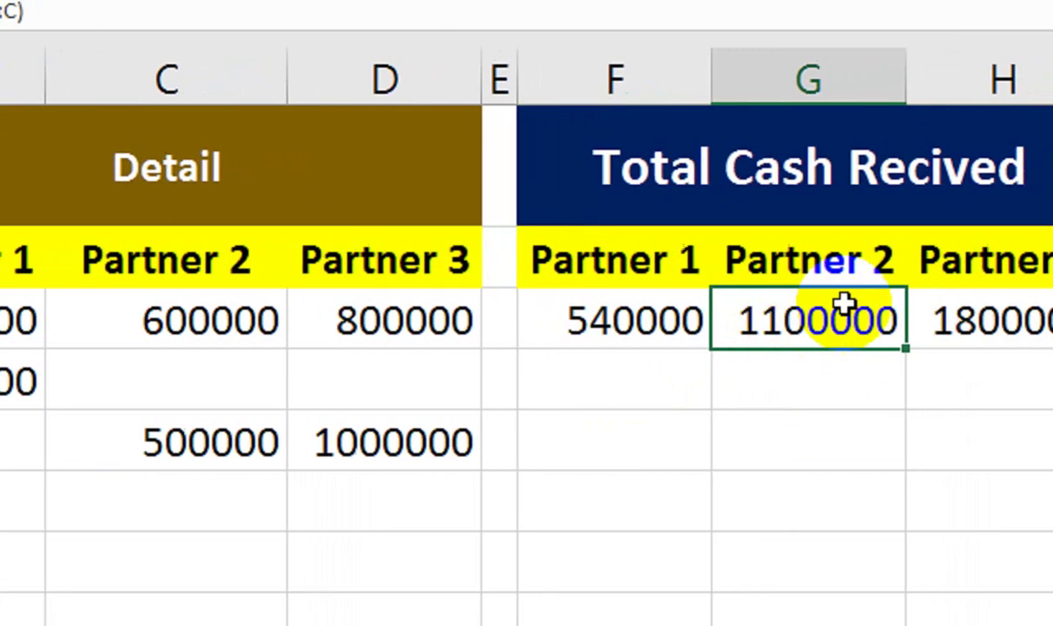
{"action": "left_click", "coordinate": [943, 306]}
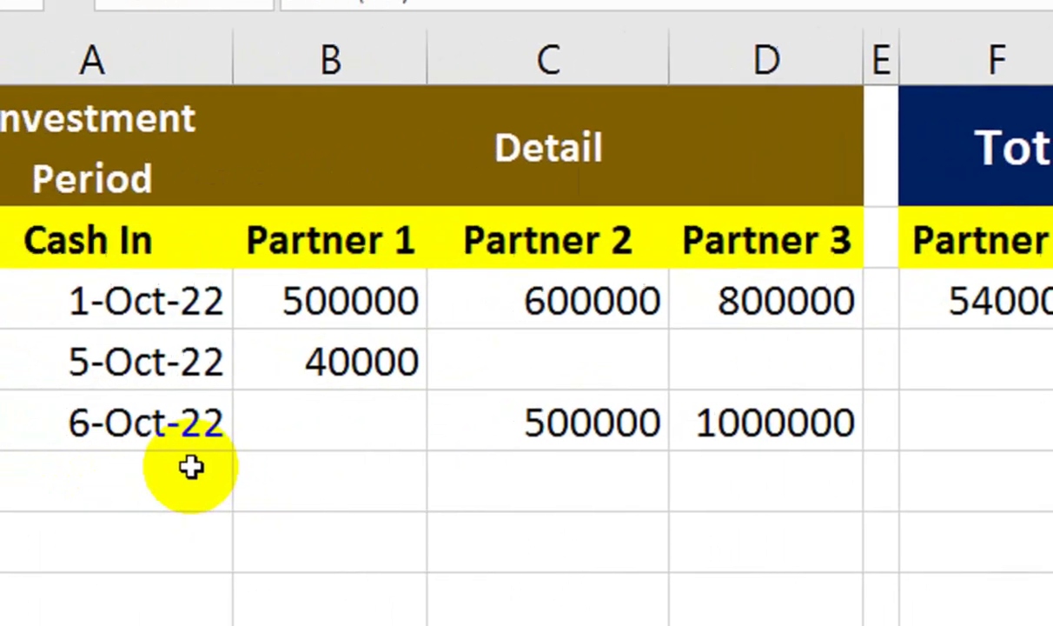
- Add an investment entry in row 6 dated 10-Oct-22 with 150000 for Partner 1, 100000 for Partner 2 and 200000 for Partner 3
{"action": "left_click", "coordinate": [18, 485]}
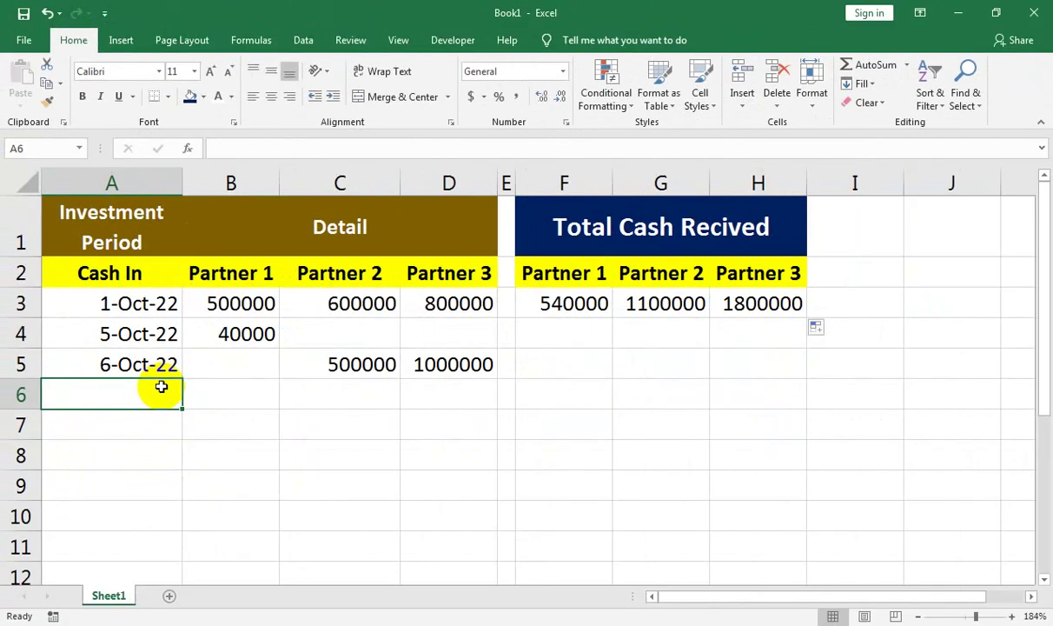
{"action": "type", "text": "10-oct-22"}
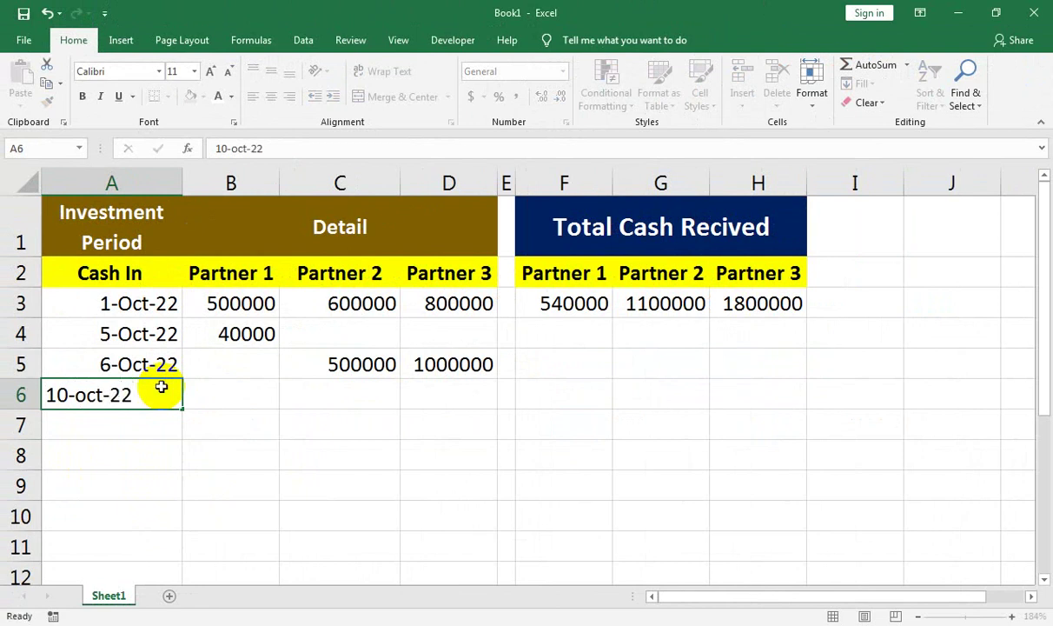
{"action": "key", "text": "Tab"}
{"action": "type", "text": "1"}
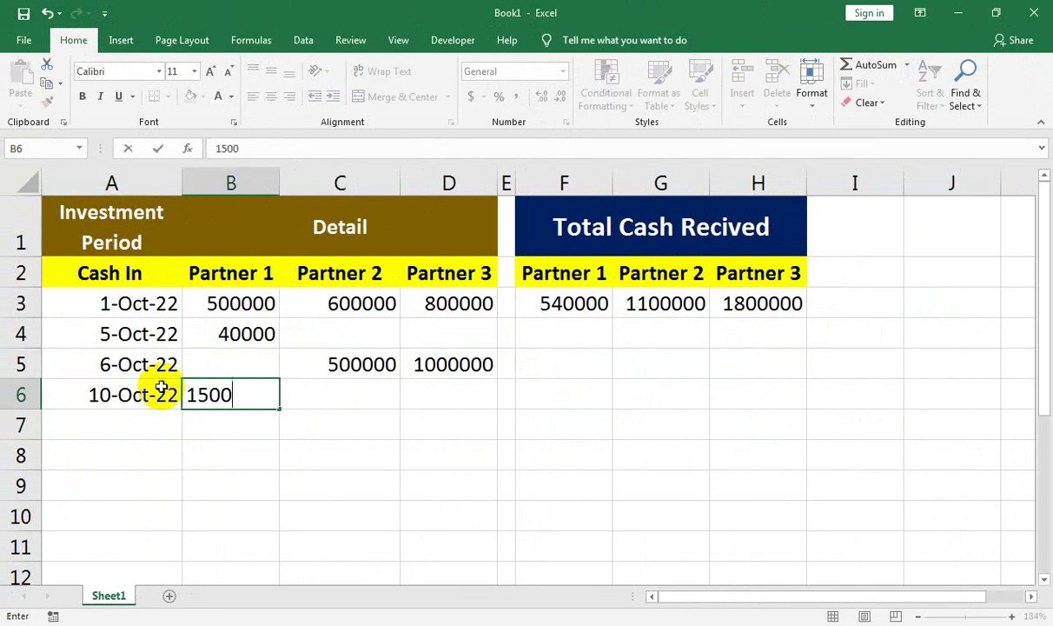
{"action": "key", "text": "Tab"}
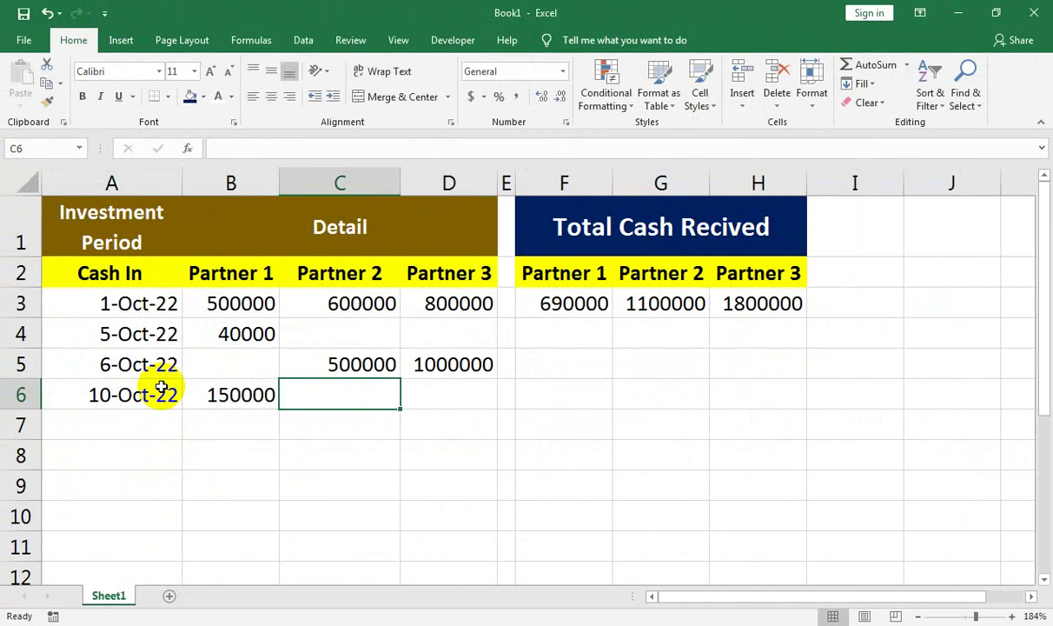
{"action": "type", "text": "100000"}
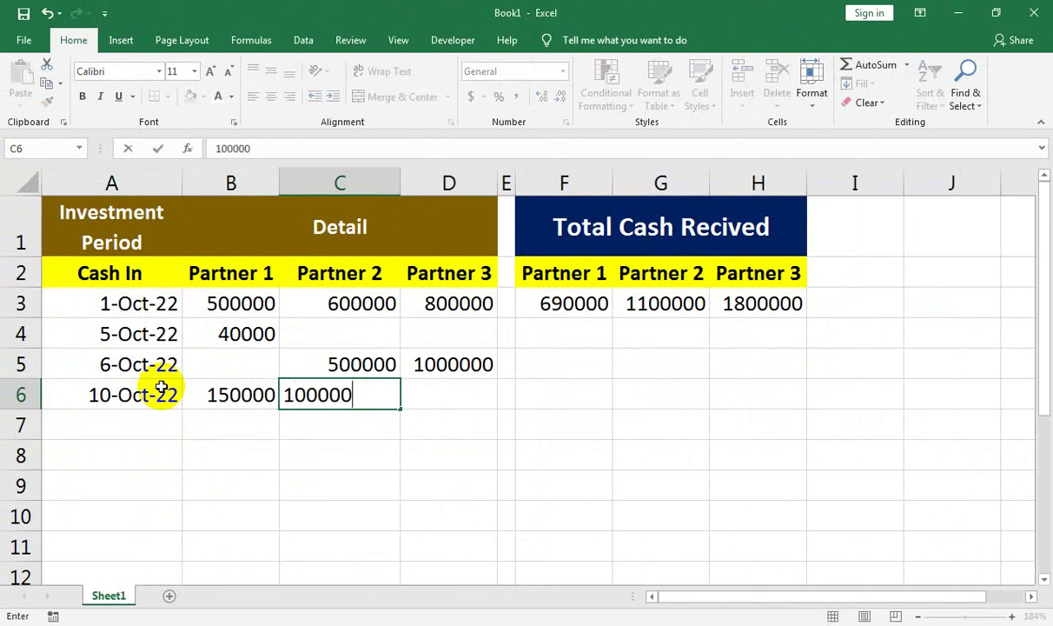
{"action": "key", "text": "Tab"}
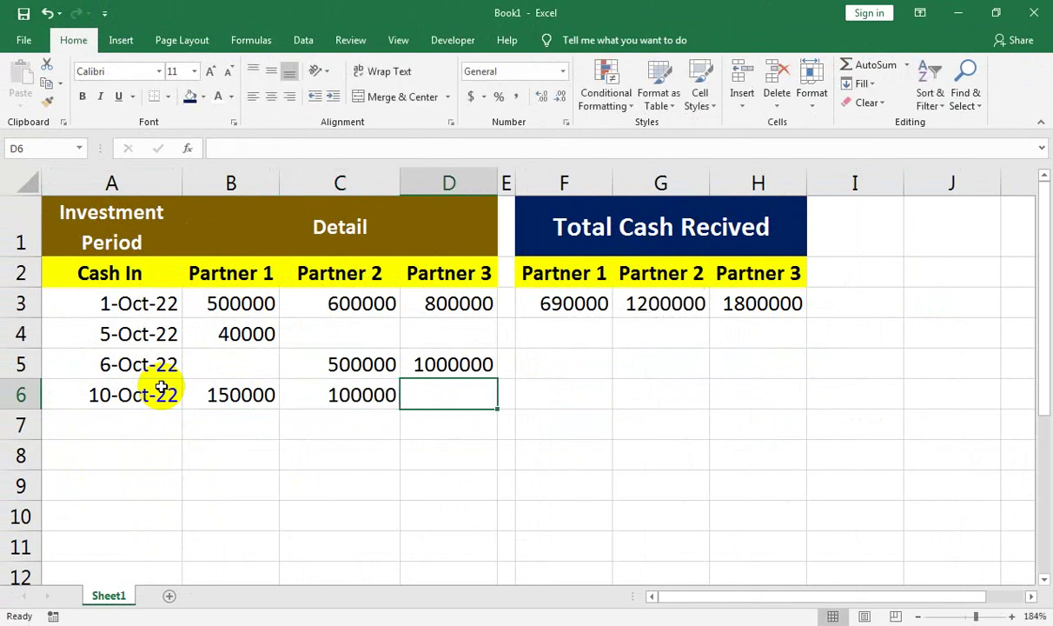
{"action": "type", "text": "200"}
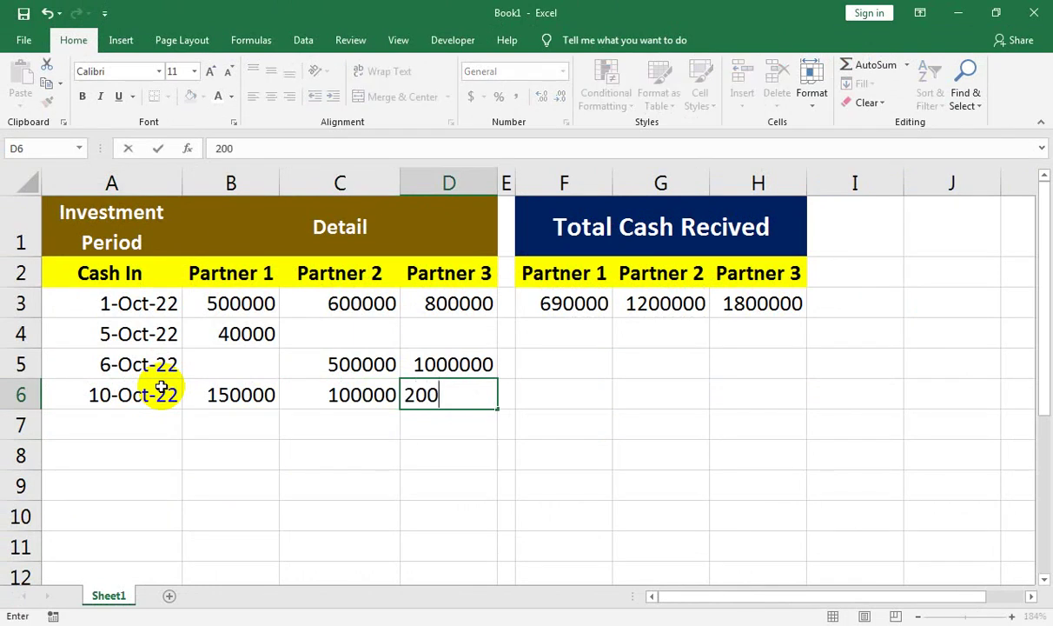
{"action": "type", "text": "000"}
{"action": "key", "text": "Return"}
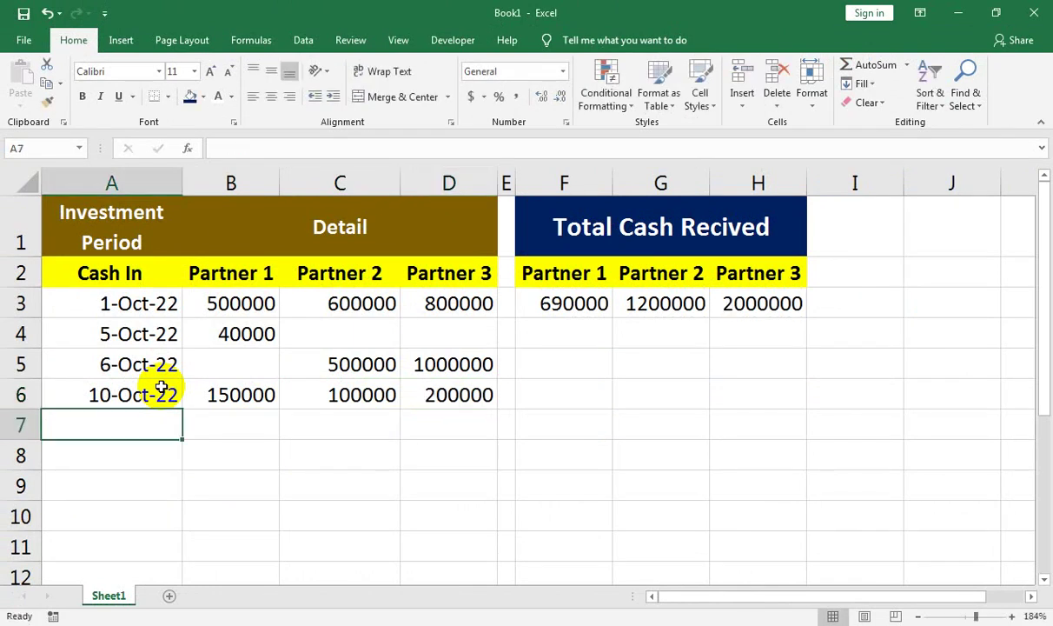
- Enter =SUM(F3:H3) in I3 to add up the three partners' totals
{"action": "left_click", "coordinate": [706, 384]}
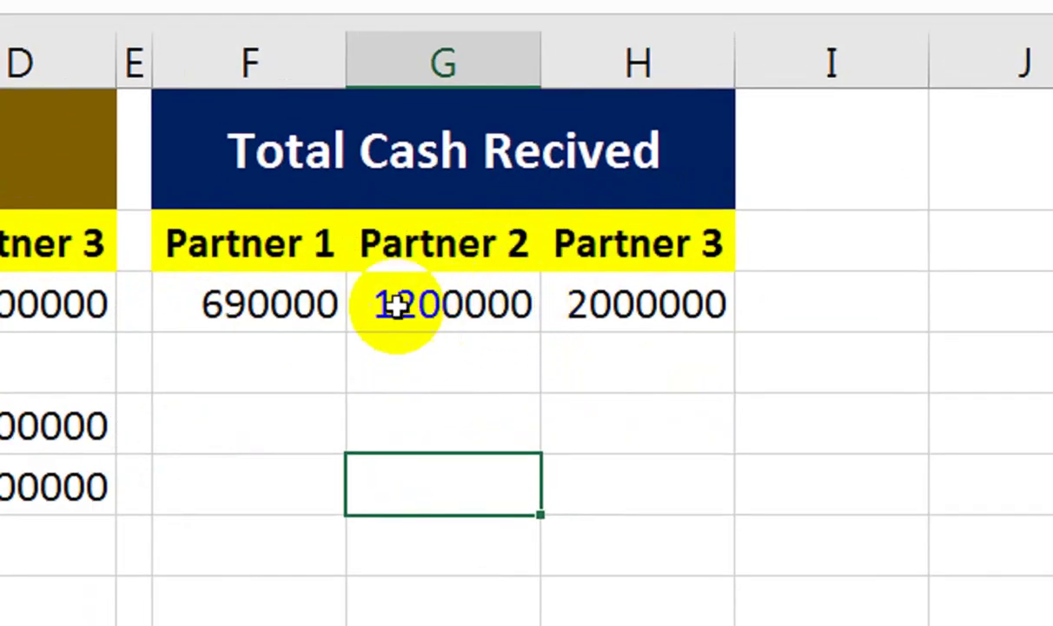
{"action": "left_click", "coordinate": [780, 306]}
{"action": "type", "text": "=SUM("}
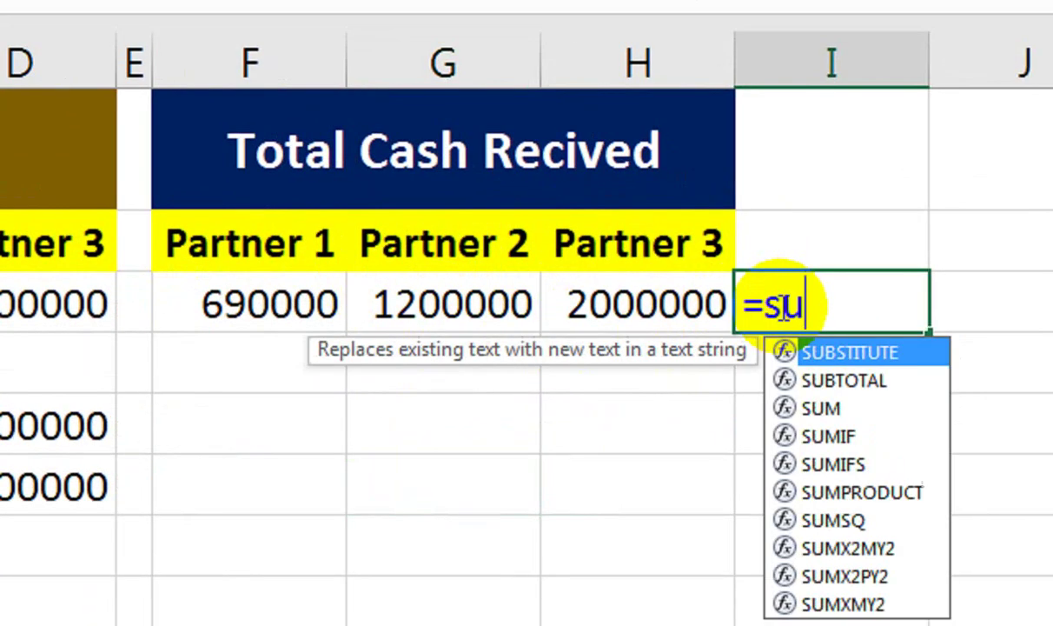
{"action": "key", "text": "Left"}
{"action": "key", "text": "shift+Left"}
{"action": "key", "text": "shift+Left"}
{"action": "type", "text": "("}
{"action": "type", "text": ")"}
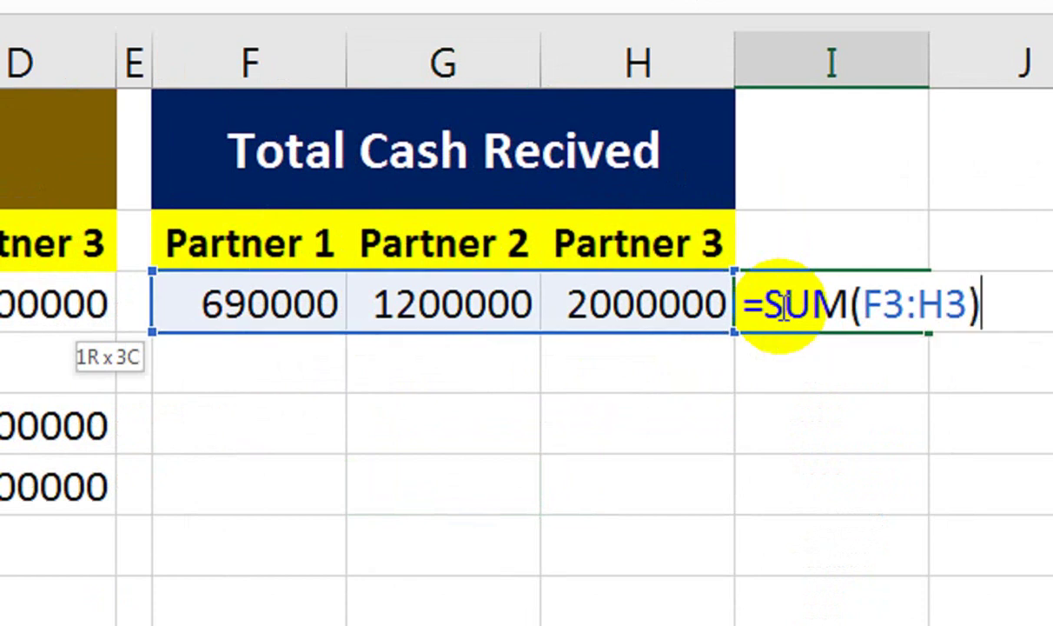
{"action": "key", "text": "Return"}
{"action": "left_click", "coordinate": [776, 311]}
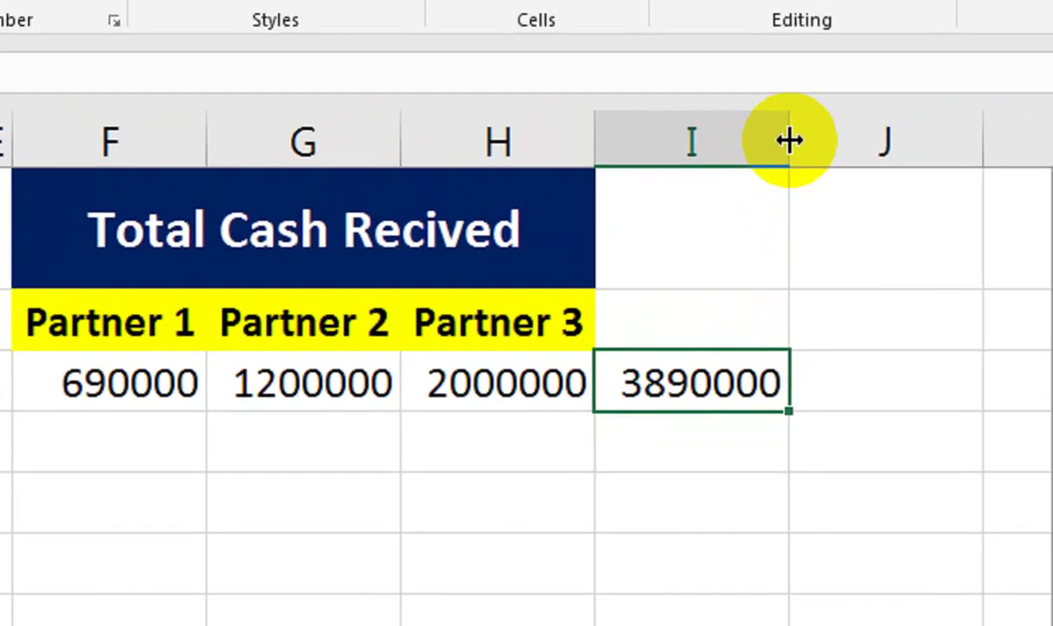
- Widen column I slightly and add the heading Grand Total in the merged and centered cells I1:I2
{"action": "left_click_drag", "start_coordinate": [923, 61], "coordinate": [946, 60]}
{"action": "left_click_drag", "start_coordinate": [792, 157], "coordinate": [816, 158]}
{"action": "left_click_drag", "start_coordinate": [702, 277], "coordinate": [703, 347]}
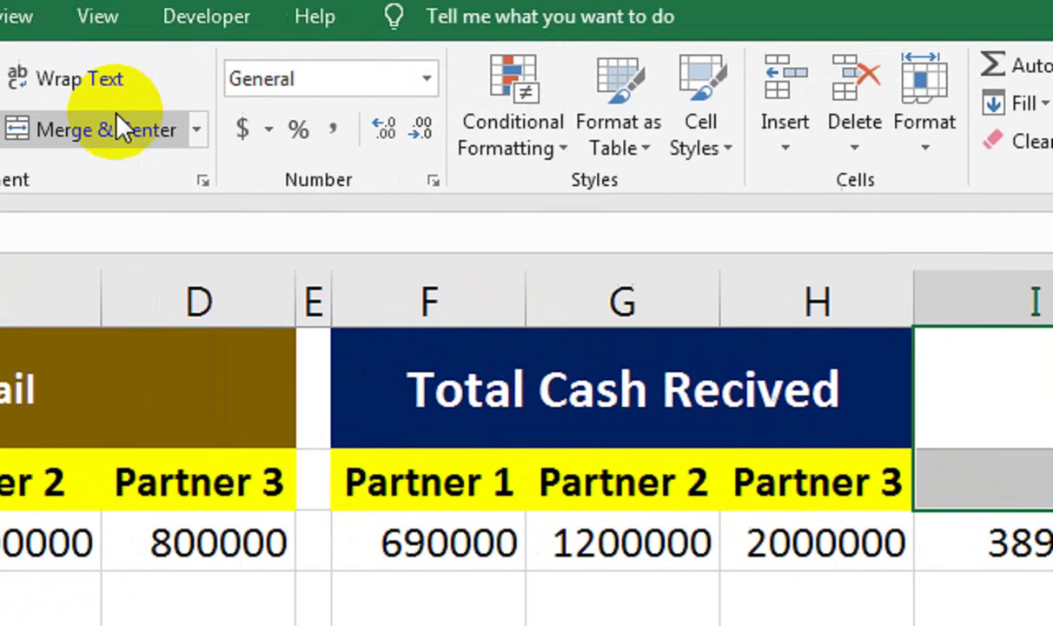
{"action": "left_click", "coordinate": [113, 126]}
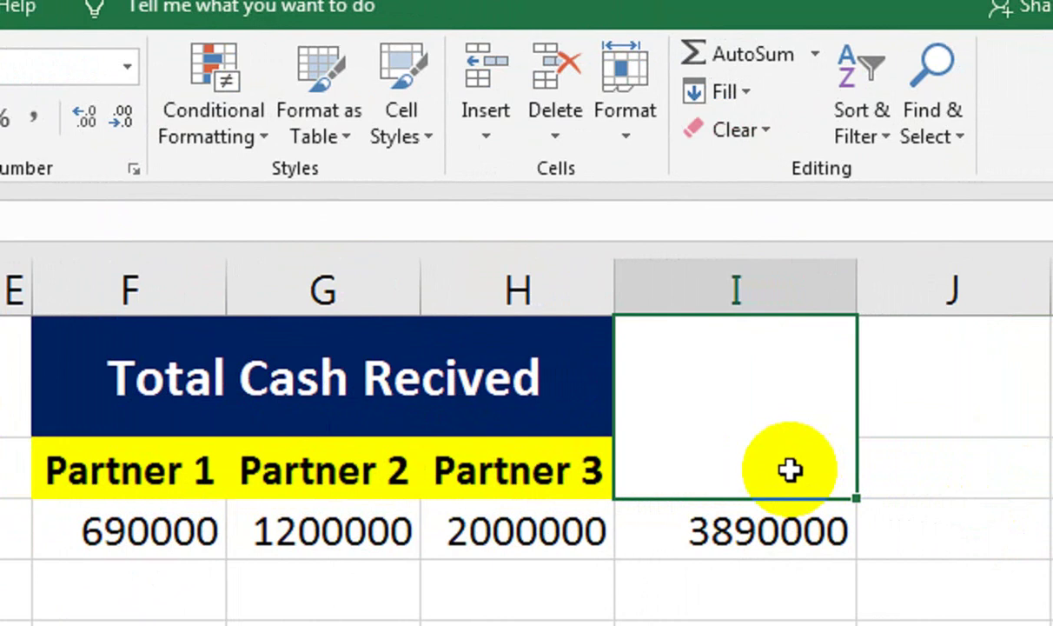
{"action": "type", "text": "Grand Total"}
{"action": "key", "text": "Return"}
- Format the Grand Total heading with vertical centering, bold white text and a black fill
{"action": "left_click", "coordinate": [712, 470]}
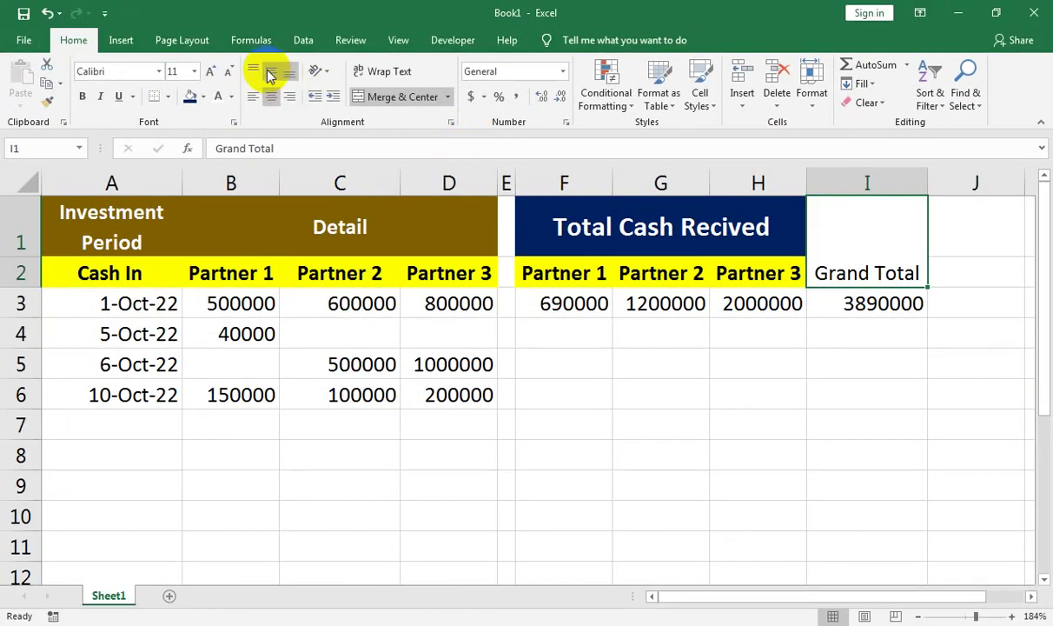
{"action": "left_click", "coordinate": [269, 76]}
{"action": "left_click", "coordinate": [82, 97]}
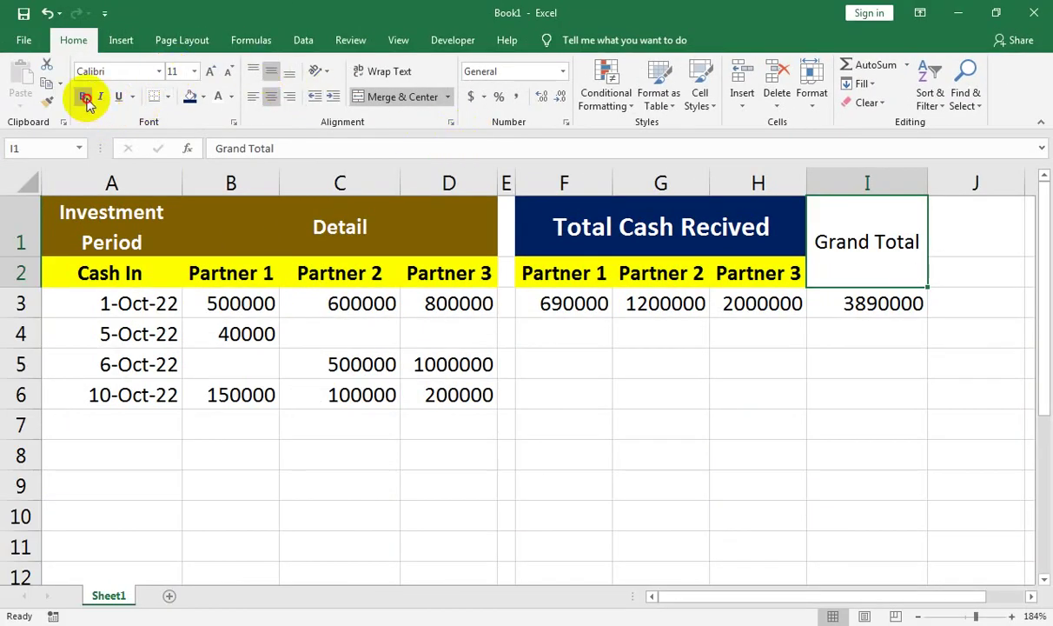
{"action": "left_click", "coordinate": [205, 97]}
{"action": "left_click", "coordinate": [207, 133]}
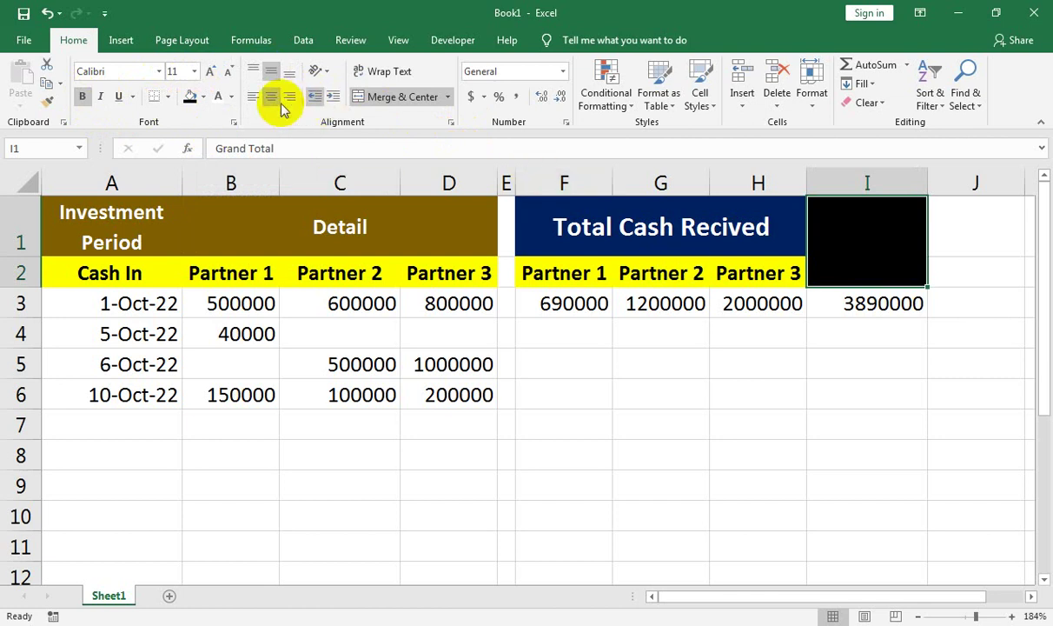
{"action": "left_click", "coordinate": [218, 97]}
{"action": "left_click", "coordinate": [863, 306]}
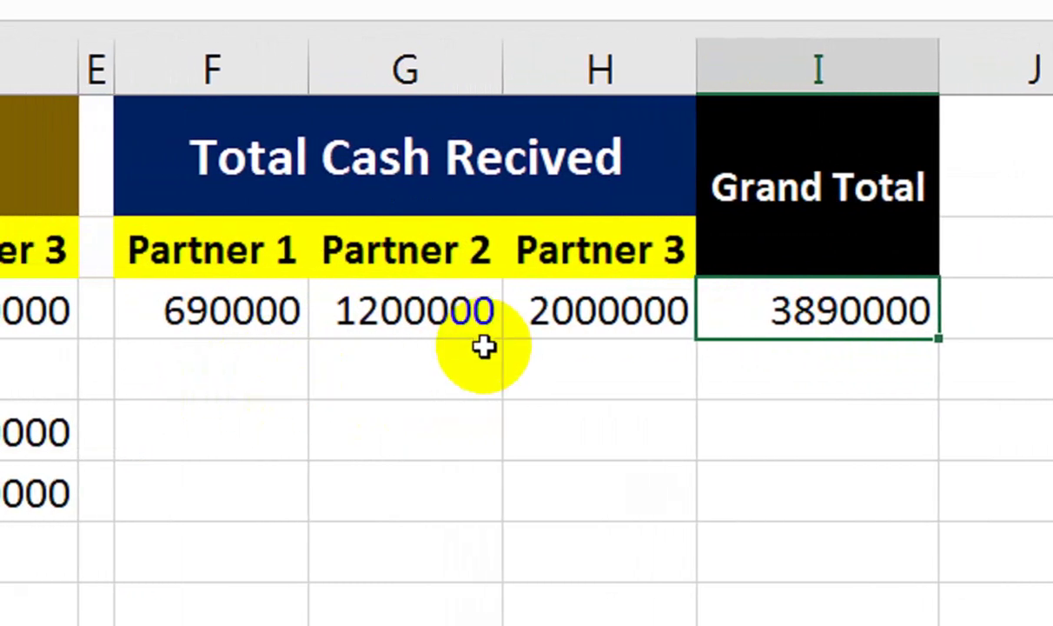
- Enter =F3/$I$3 in F4 to calculate Partner 1's share of the grand total
{"action": "left_click", "coordinate": [263, 374]}
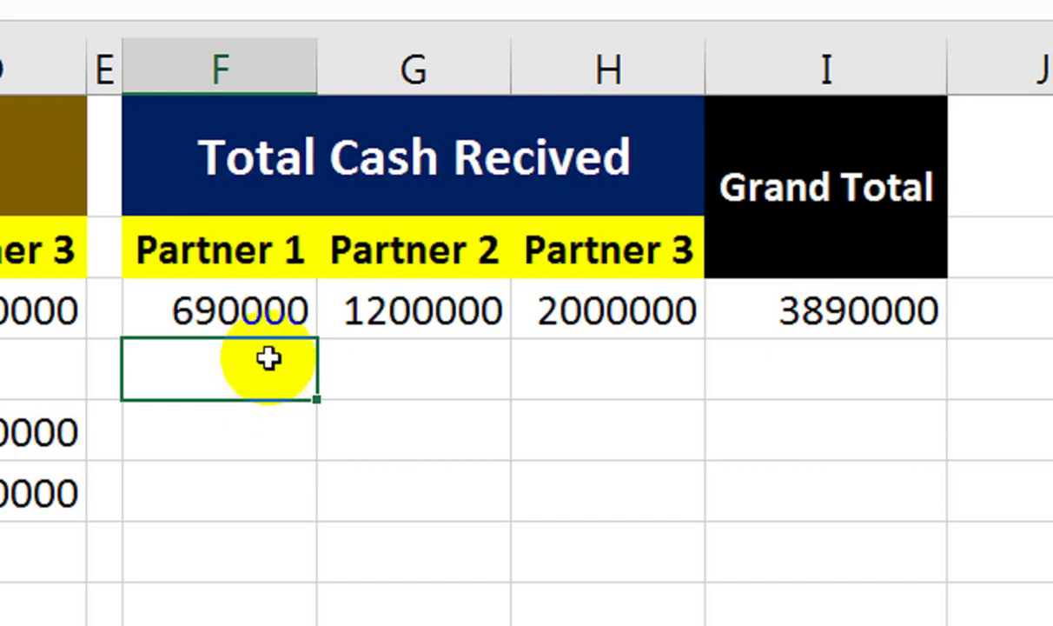
{"action": "type", "text": "="}
{"action": "key", "text": "Up"}
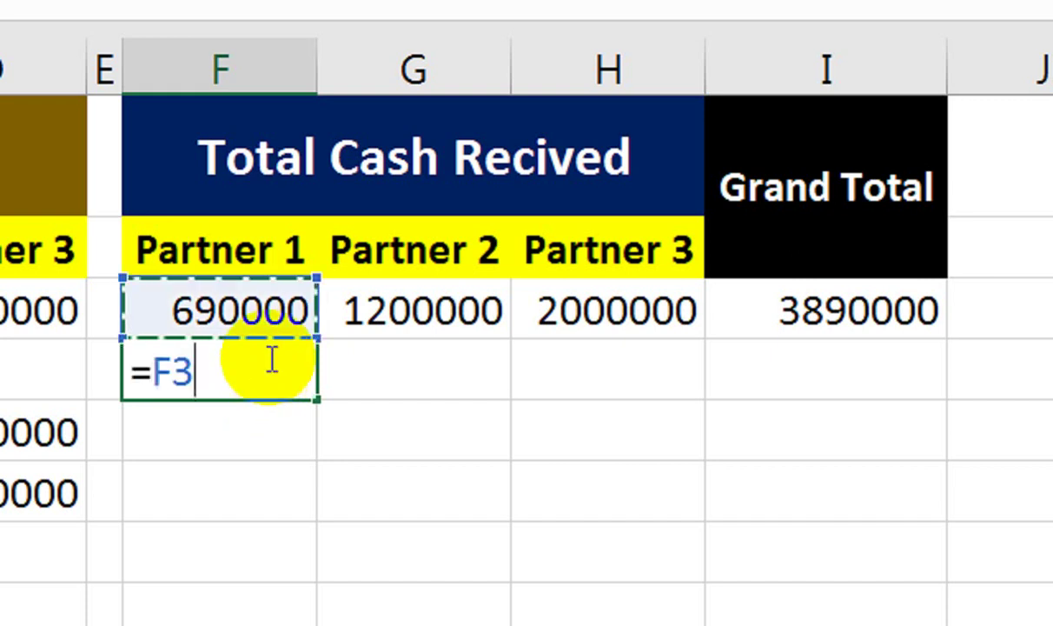
{"action": "type", "text": "/"}
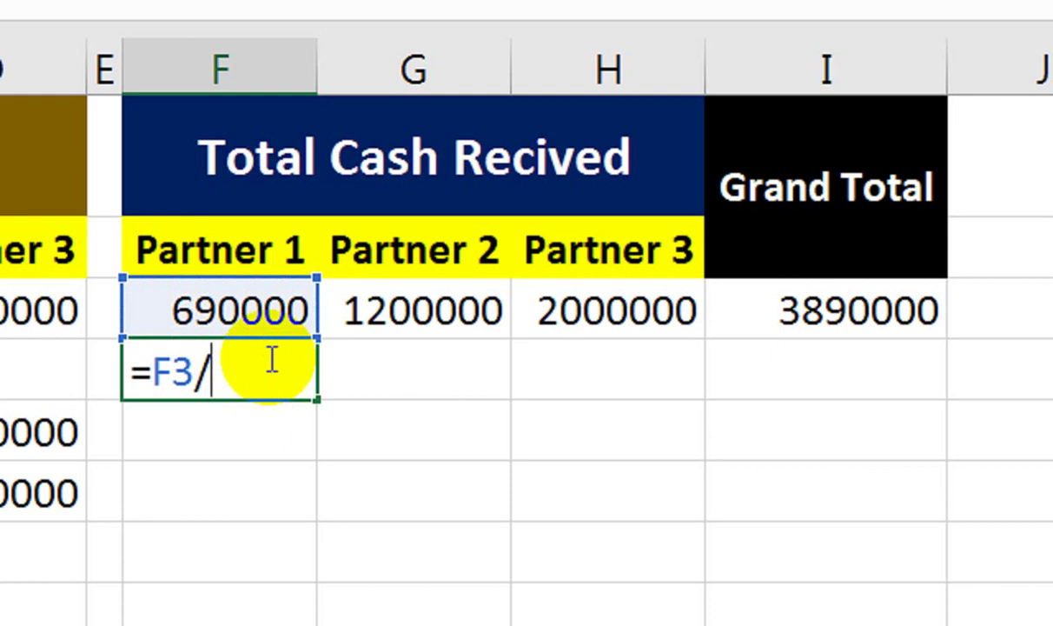
{"action": "key", "text": "Right"}
{"action": "key", "text": "Right"}
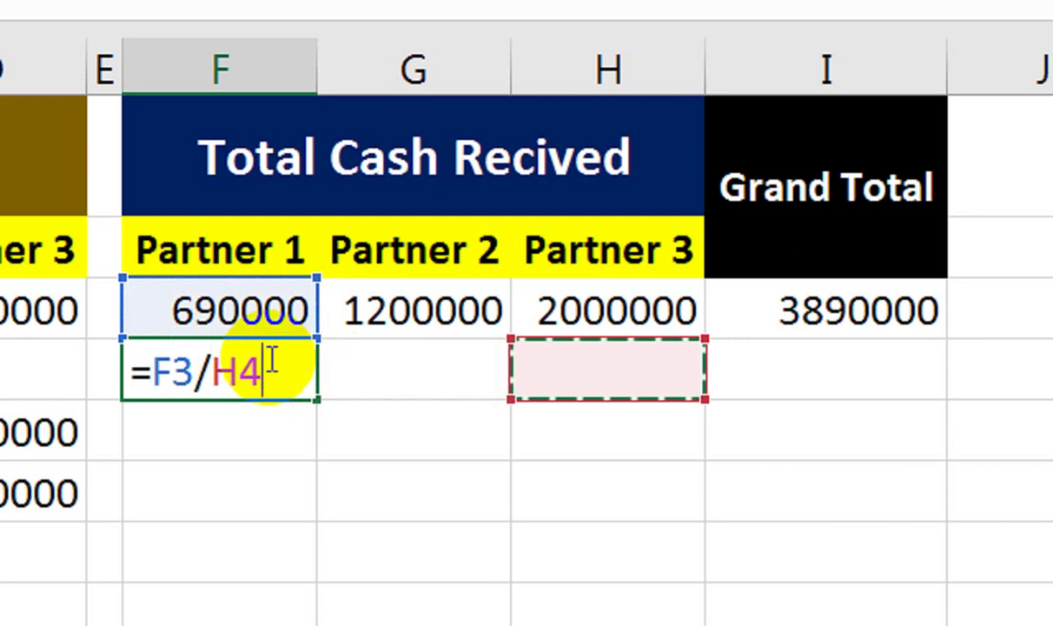
{"action": "key", "text": "Up"}
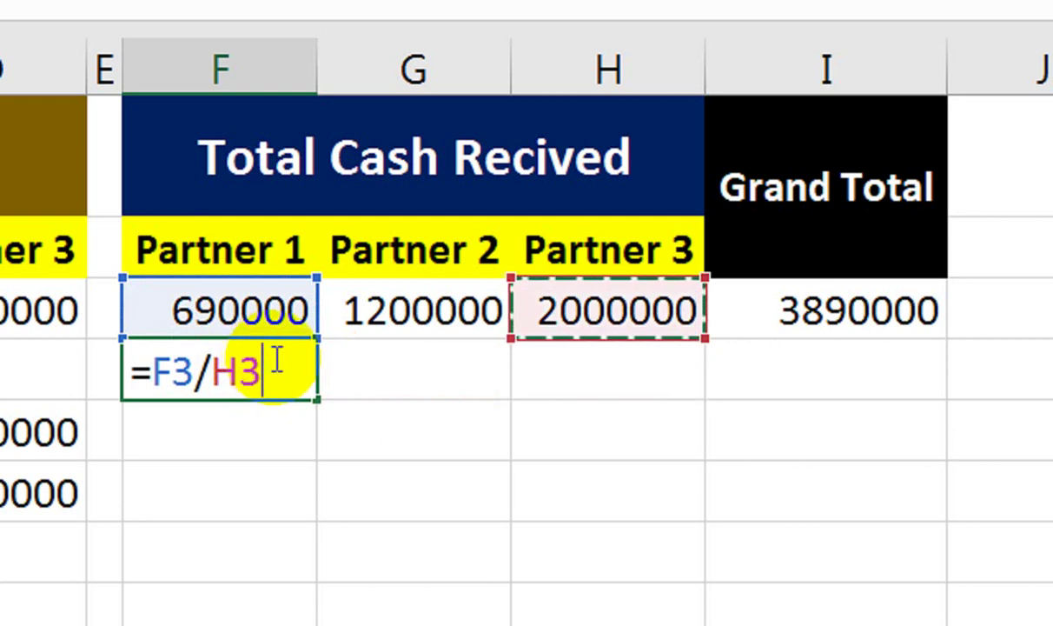
{"action": "key", "text": "Right"}
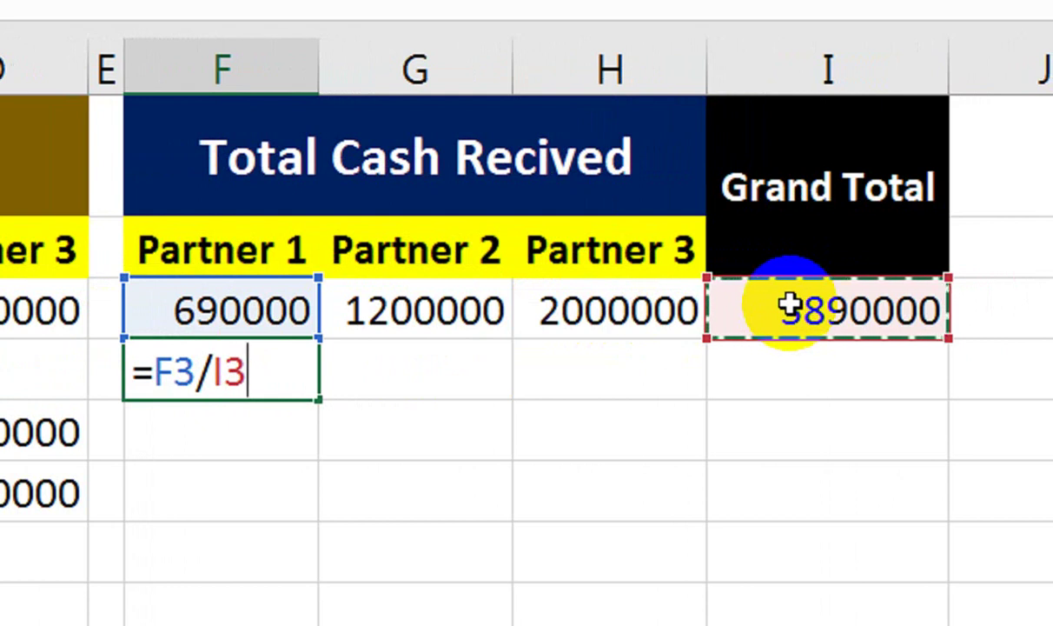
{"action": "key", "text": "F4"}
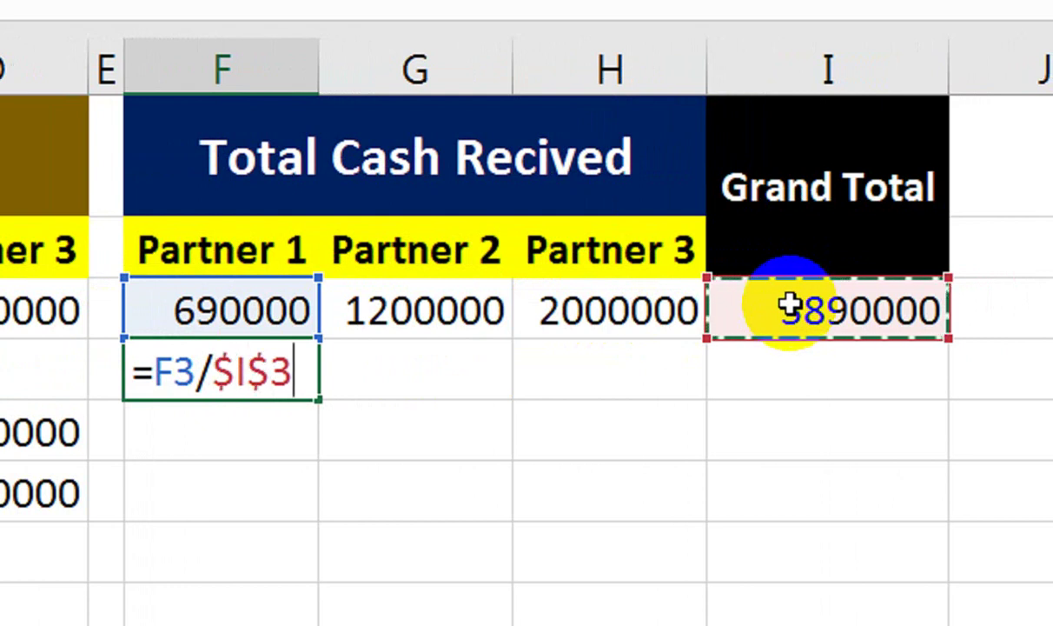
{"action": "key", "text": "Return"}
- Format Partner 1's ratio in F4 as a percentage and fill it across to H4
{"action": "left_click", "coordinate": [261, 365]}
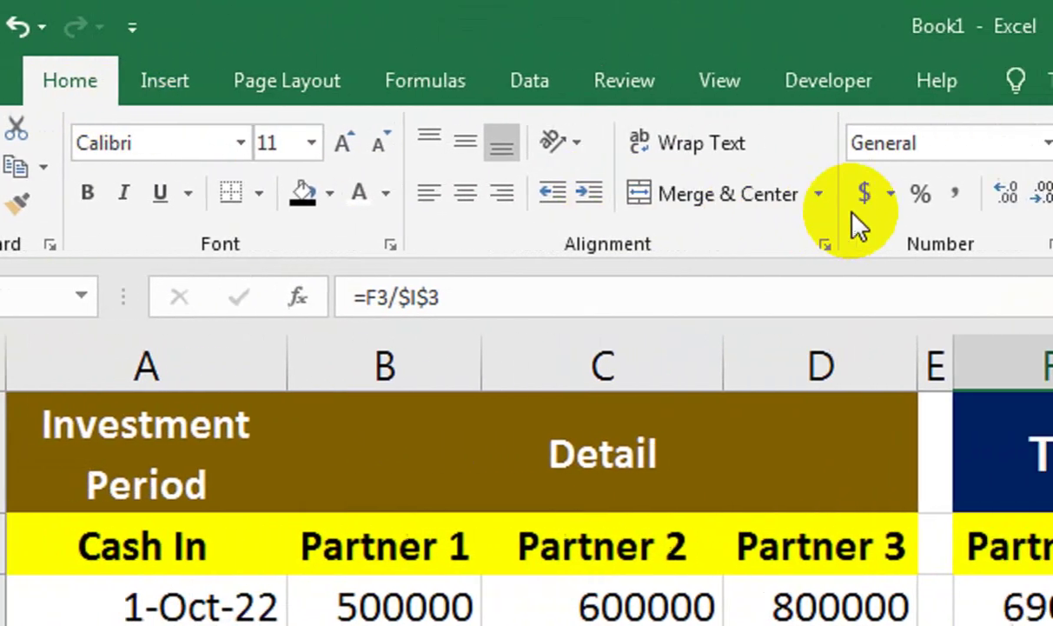
{"action": "left_click", "coordinate": [998, 192]}
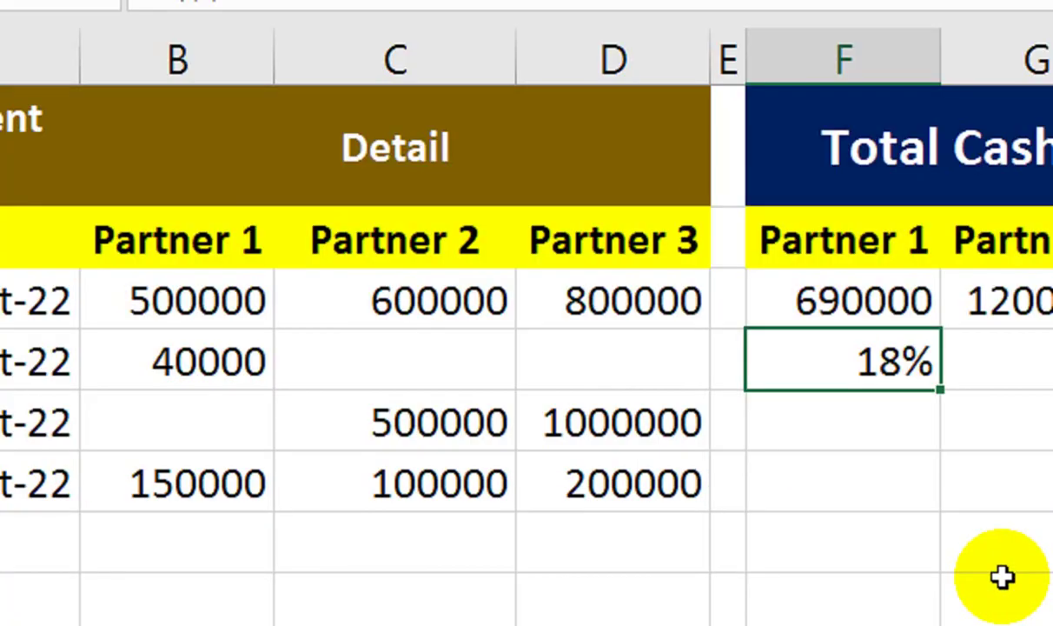
{"action": "mouse_move", "coordinate": [834, 378]}
{"action": "left_mouse_down"}
{"action": "mouse_move", "coordinate": [940, 364]}
{"action": "mouse_move", "coordinate": [830, 360]}
{"action": "left_mouse_up"}
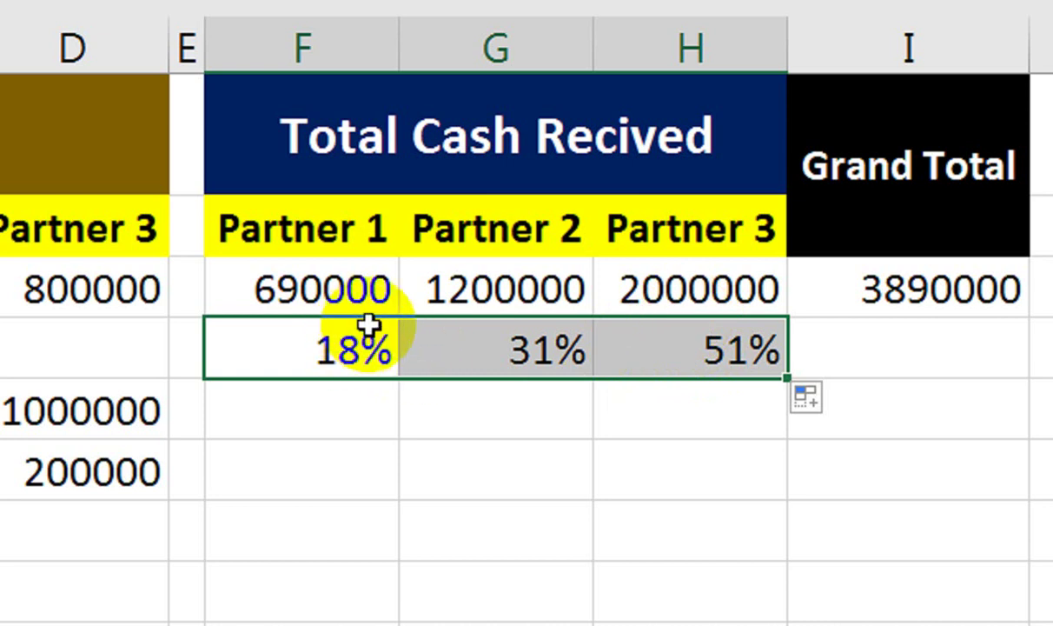
- Enter =SUM(F4:H4) in I4 to add up the three partners' ratios
{"action": "left_click", "coordinate": [827, 362]}
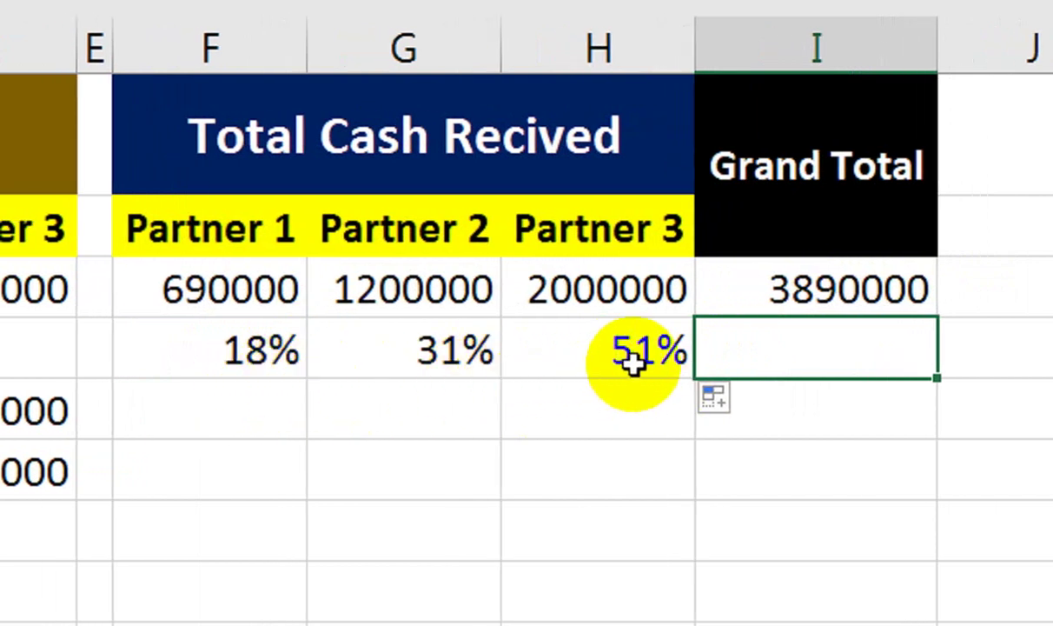
{"action": "type", "text": "=su"}
{"action": "key", "text": "Tab"}
{"action": "key", "text": "Left"}
{"action": "key", "text": "shift+Left"}
{"action": "key", "text": "shift+Left"}
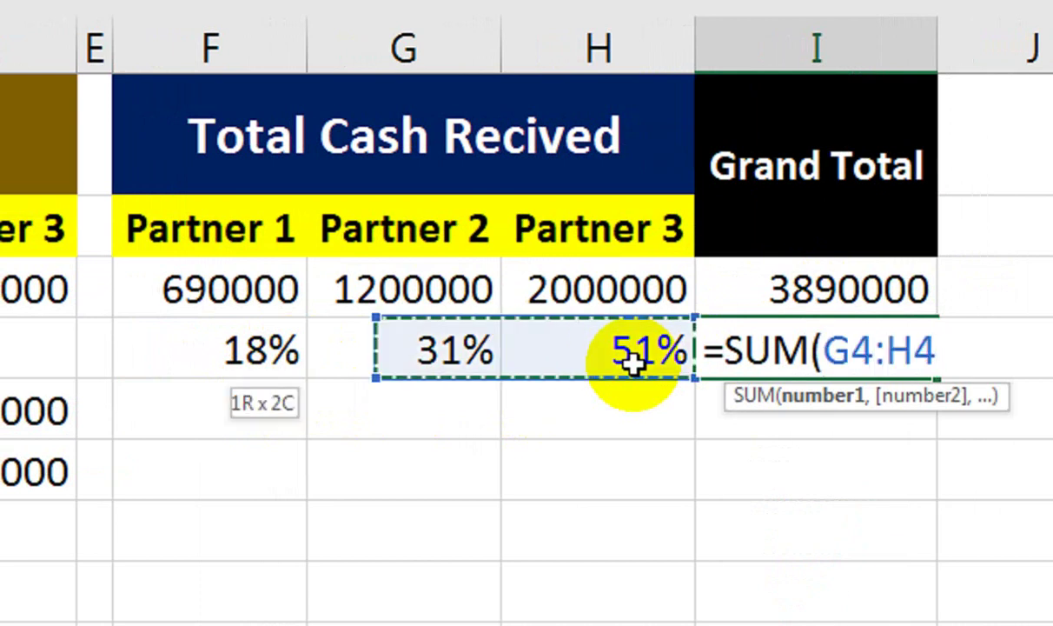
{"action": "type", "text": ")"}
{"action": "key", "text": "Return"}
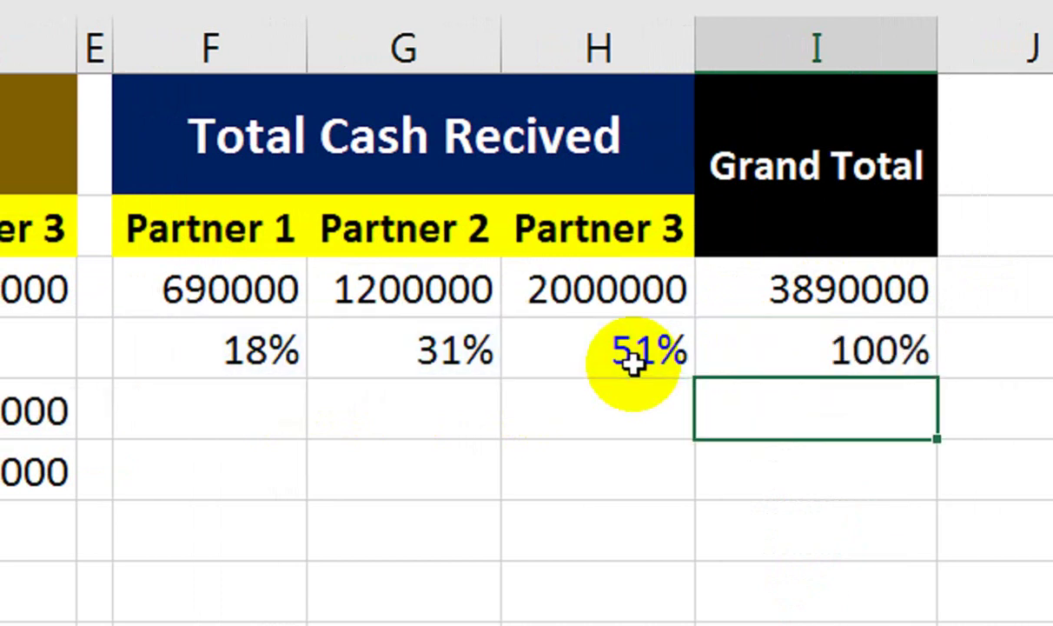
{"action": "left_click", "coordinate": [851, 349]}
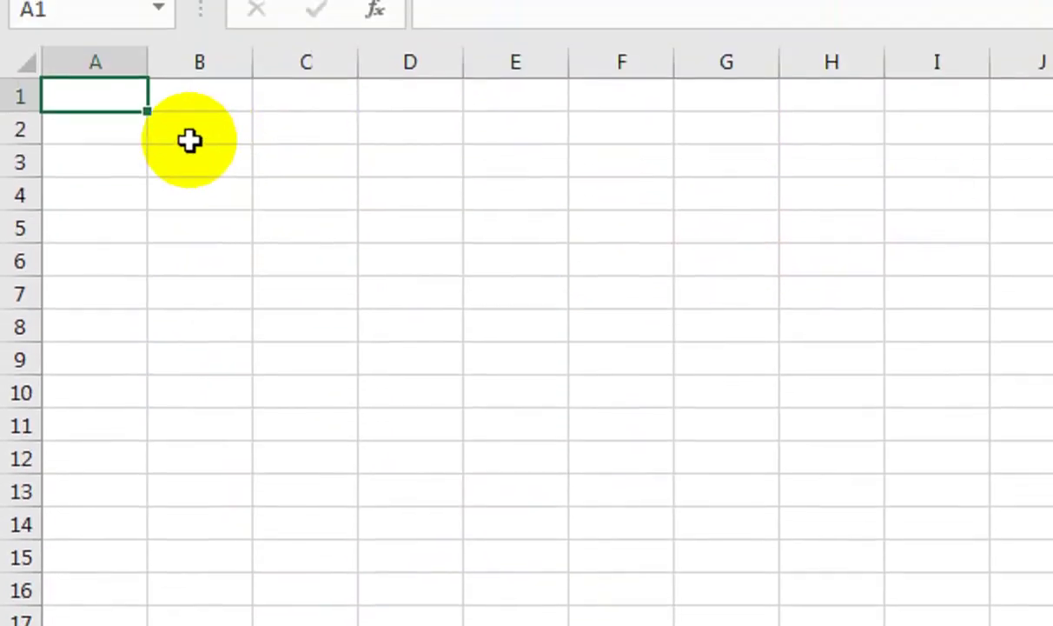
- On blank Sheet2, enter the headings Sn, Item, Purchase, Sale and Profit in A1:E1
{"action": "type", "text": "Sn"}
{"action": "key", "text": "Tab"}
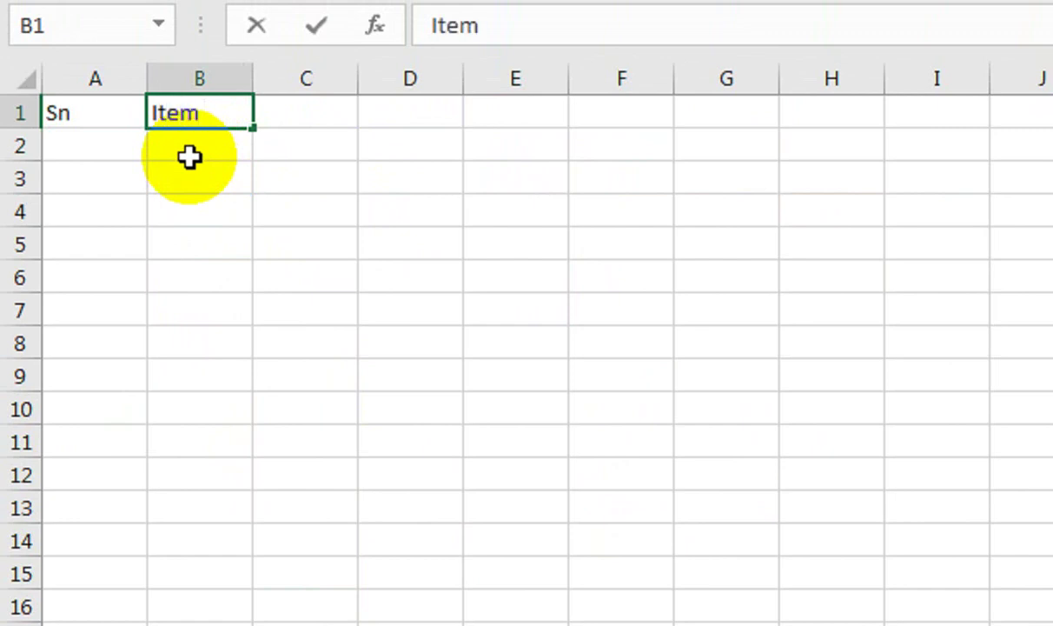
{"action": "key", "text": "Tab"}
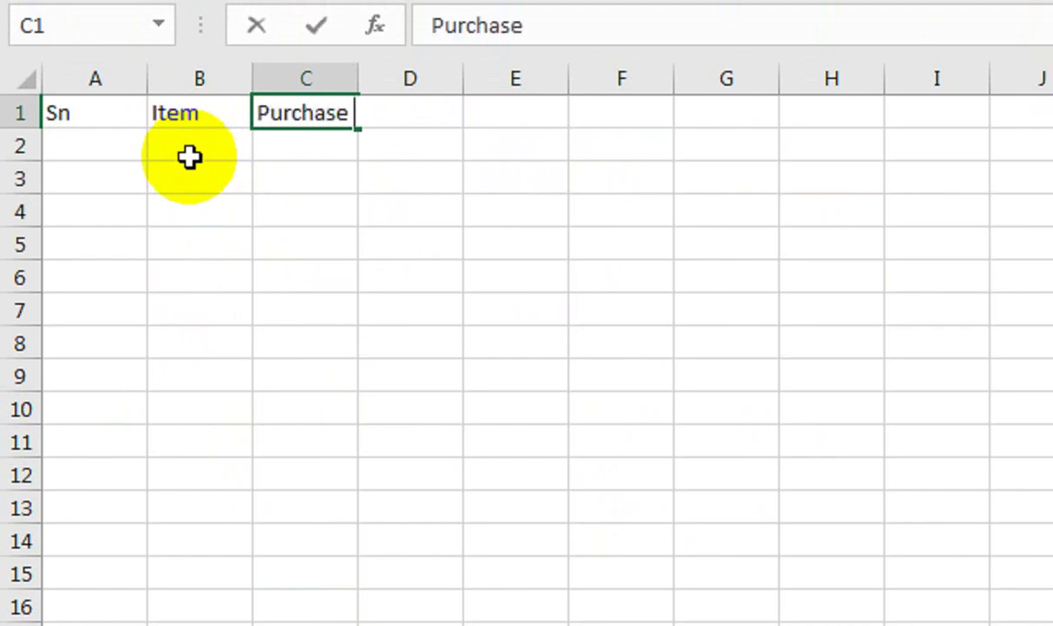
{"action": "key", "text": "Tab"}
{"action": "key", "text": "Tab"}
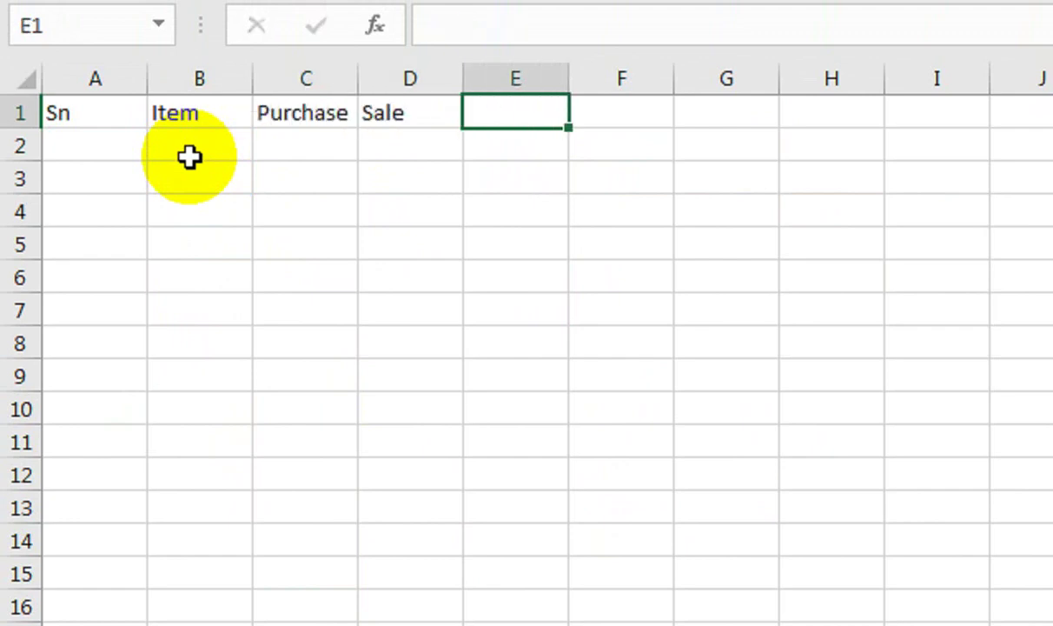
{"action": "type", "text": "Profit"}
{"action": "key", "text": "Return"}
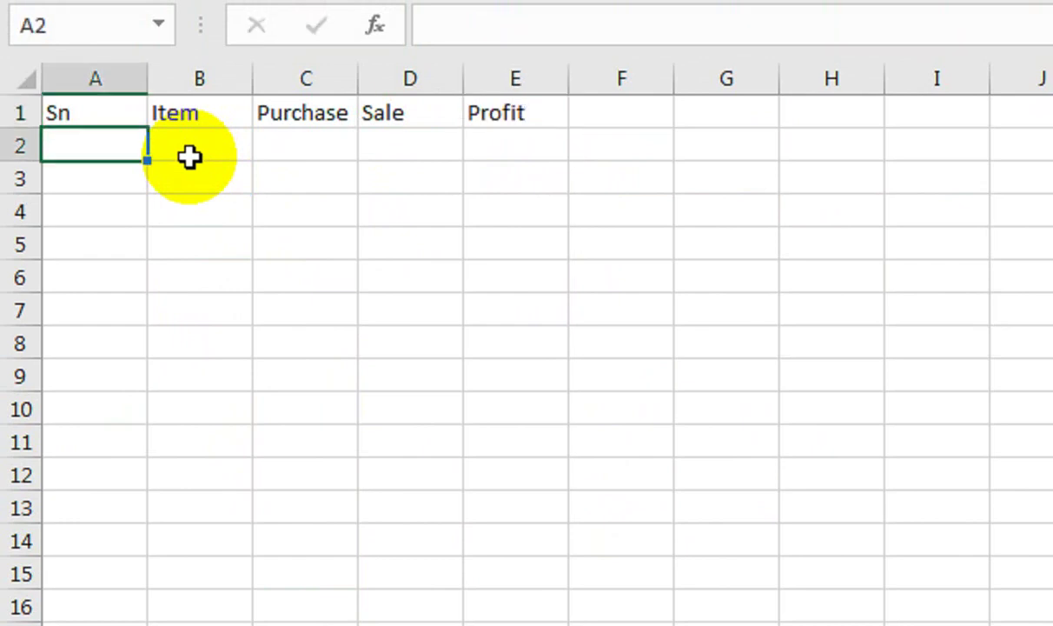
- Number the rows from 1 to 12 in A2:A13 and center the serial numbers
{"action": "type", "text": "1"}
{"action": "key", "text": "Return"}
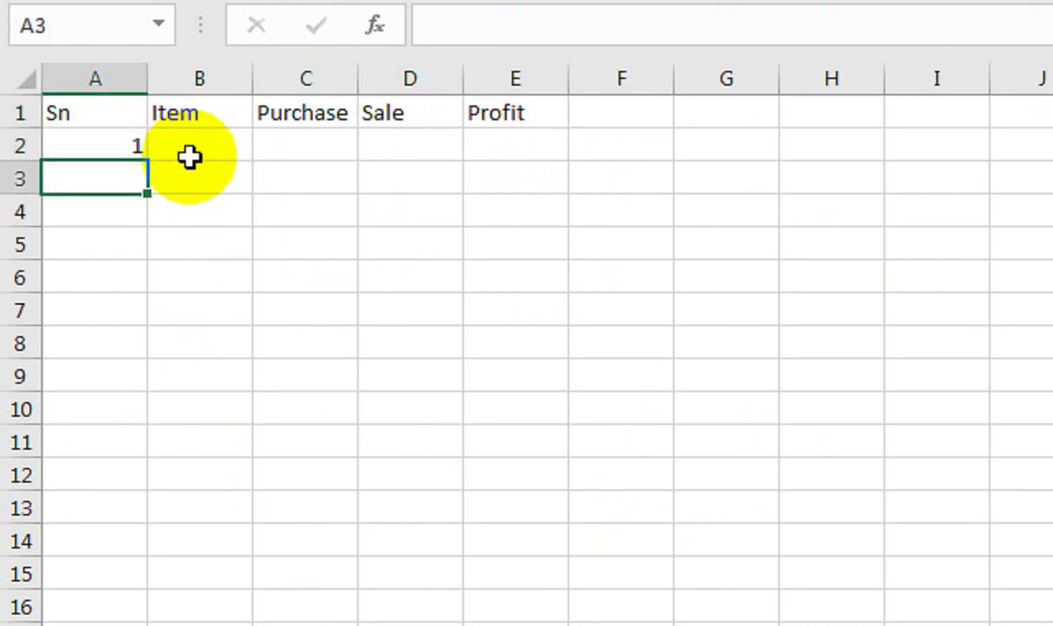
{"action": "type", "text": "2"}
{"action": "key", "text": "Return"}
{"action": "left_click", "coordinate": [104, 149]}
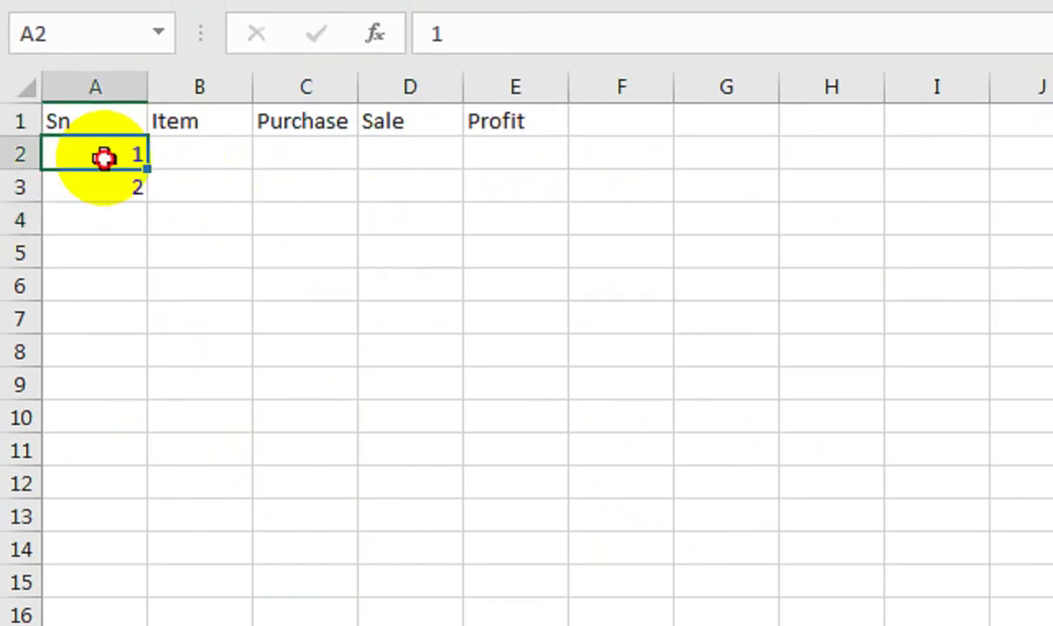
{"action": "left_click_drag", "start_coordinate": [123, 151], "coordinate": [146, 540]}
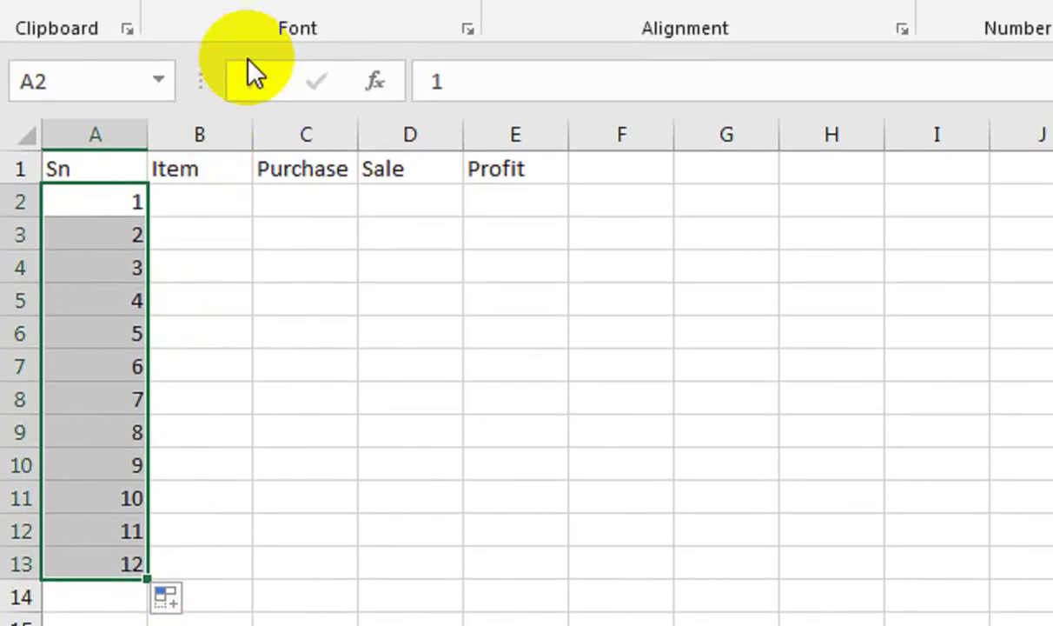
{"action": "left_click", "coordinate": [540, 134]}
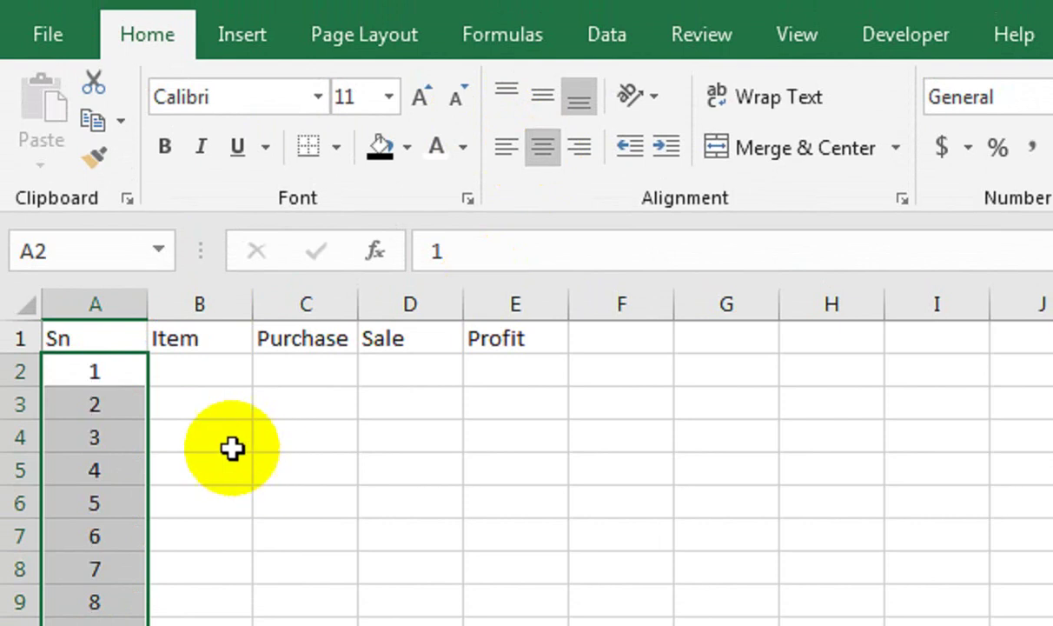
- Enter Pro 1 in B2 and fill the item series down to Pro 12 in B13
{"action": "left_click", "coordinate": [214, 375]}
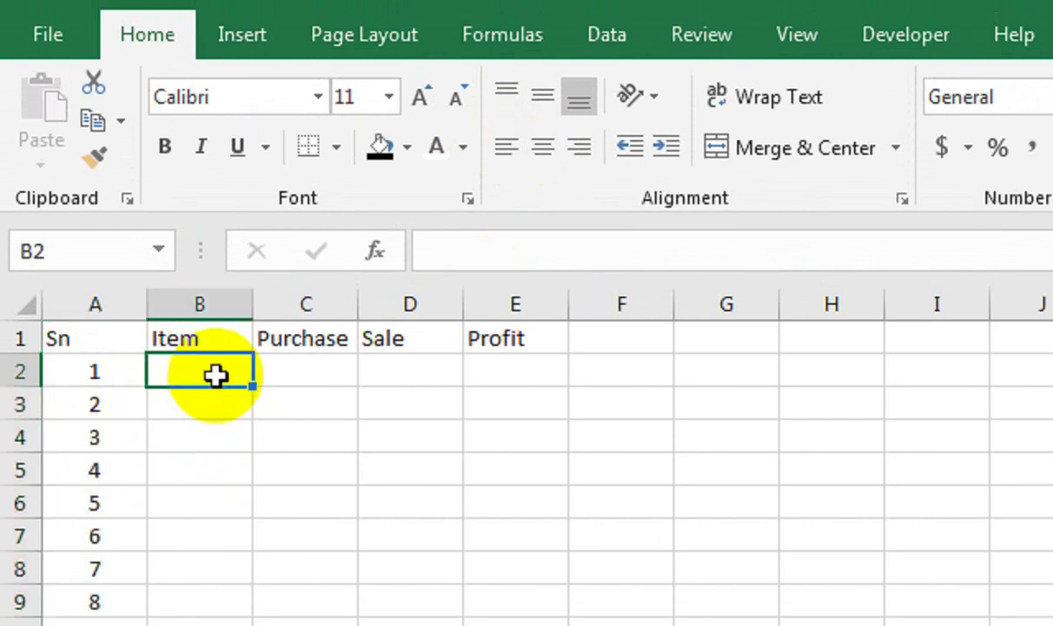
{"action": "type", "text": "Pro 1"}
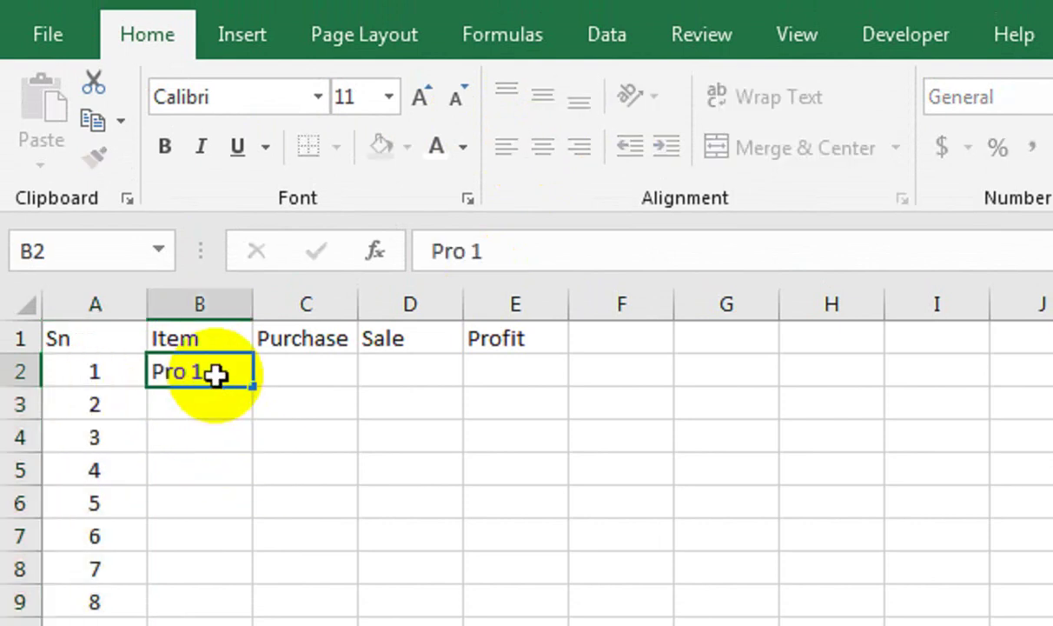
{"action": "key", "text": "ctrl+Return"}
{"action": "left_click_drag", "start_coordinate": [255, 388], "coordinate": [275, 625]}
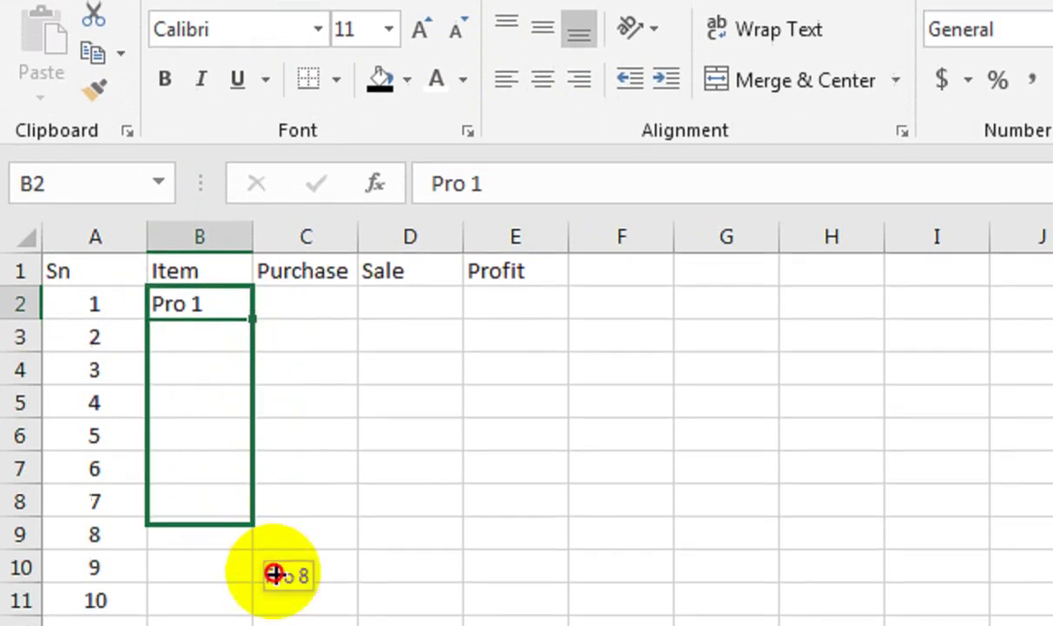
{"action": "left_click_drag", "start_coordinate": [274, 574], "coordinate": [275, 625]}
{"action": "left_click", "coordinate": [311, 300]}
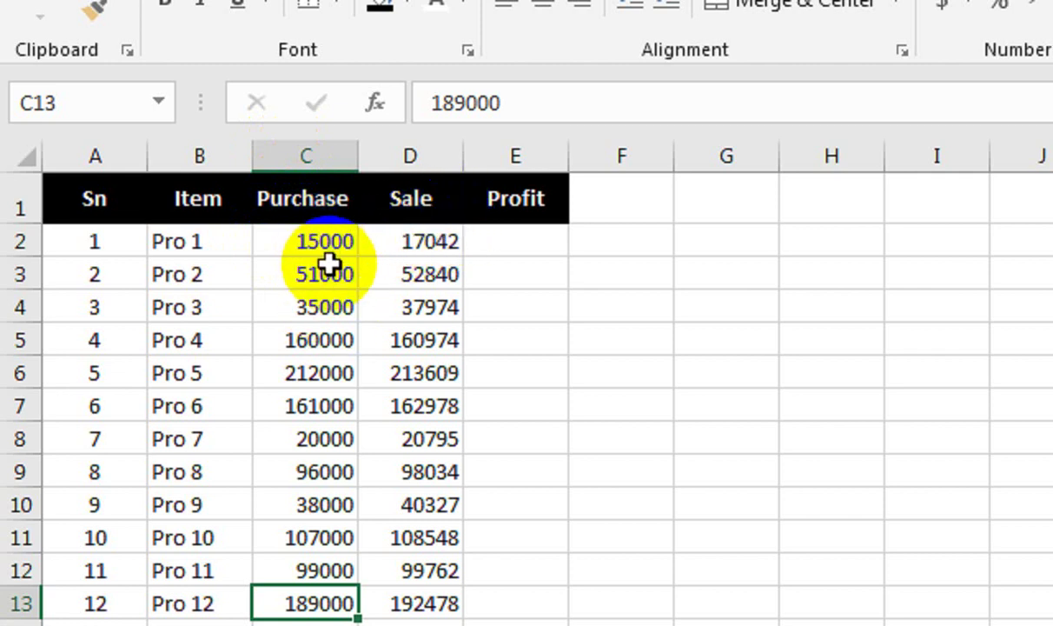
- Enter =D2-C2 in E2 to calculate the profit and fill the formula down to E13
{"action": "left_click", "coordinate": [523, 244]}
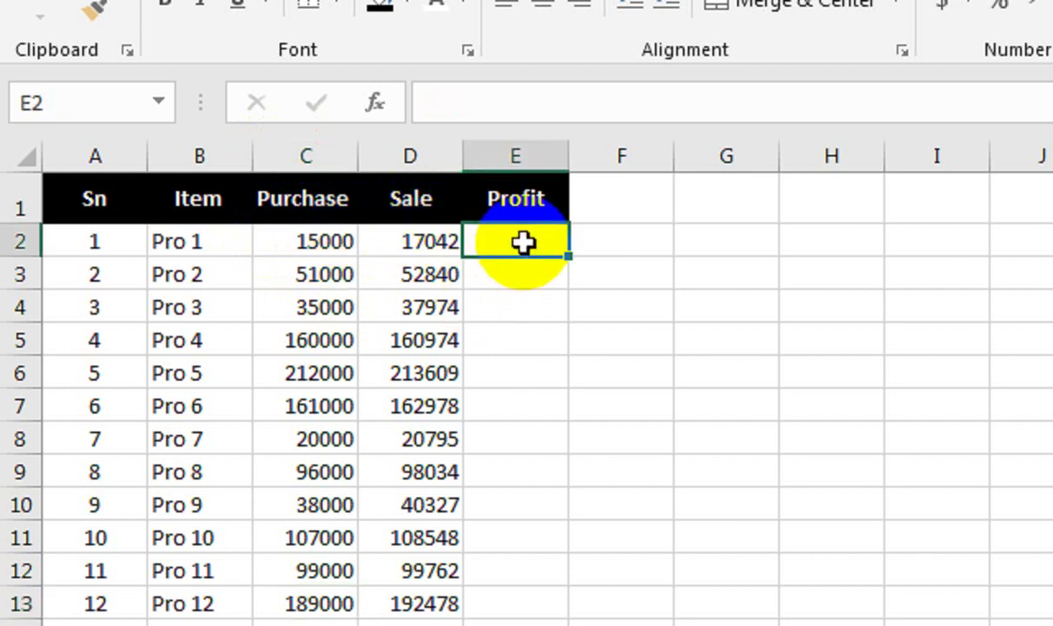
{"action": "type", "text": "="}
{"action": "key", "text": "Left"}
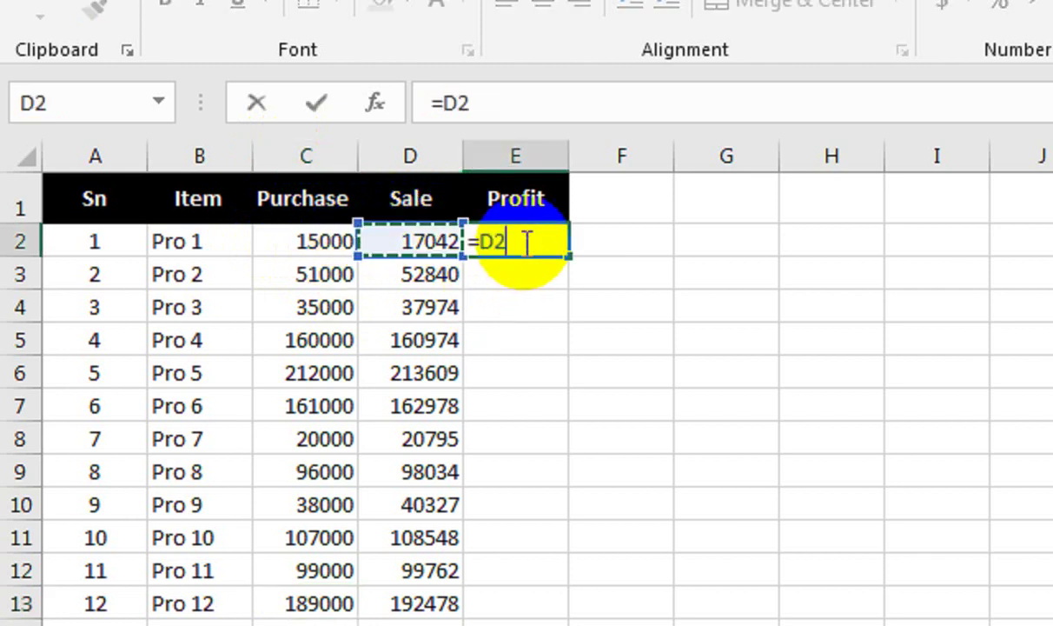
{"action": "type", "text": "-"}
{"action": "key", "text": "Left"}
{"action": "key", "text": "Left"}
{"action": "key", "text": "Return"}
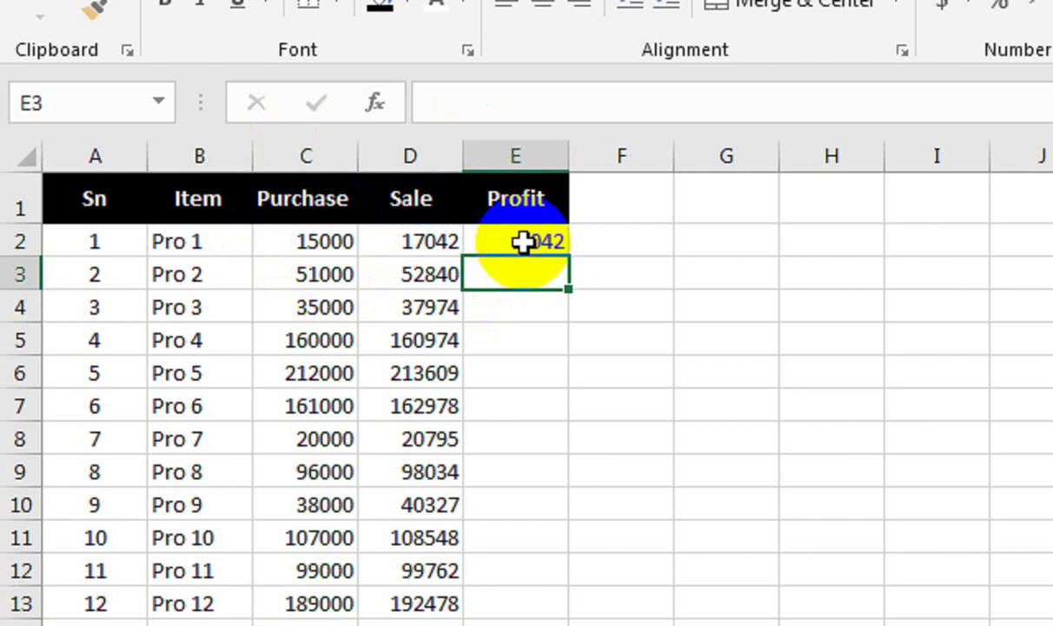
{"action": "left_click", "coordinate": [521, 242]}
{"action": "double_click", "coordinate": [569, 256]}
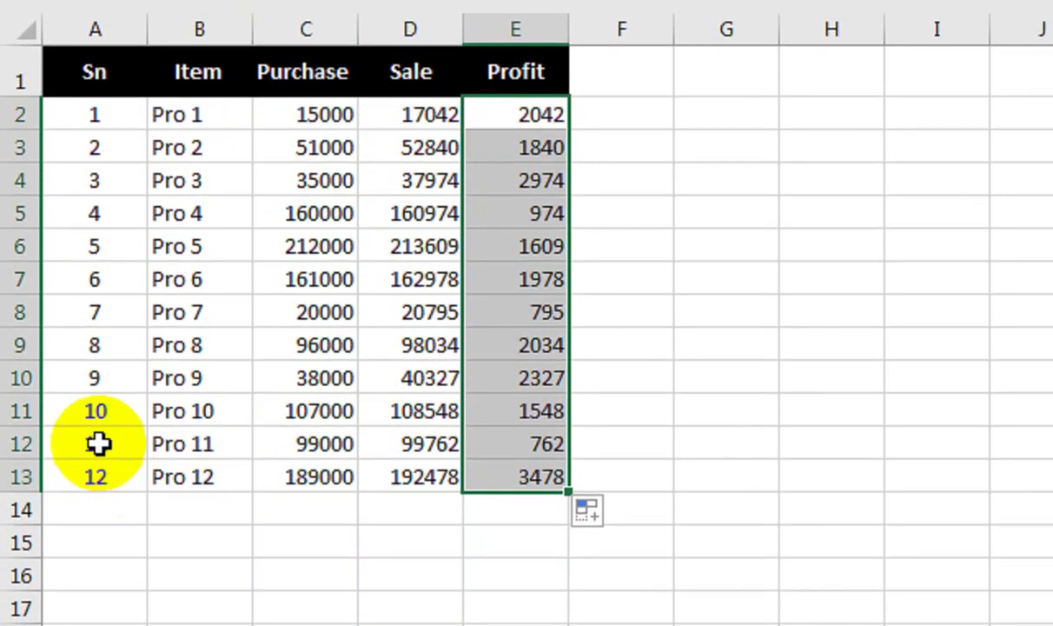
- Extend the serial numbers to 18 in A19 and copy items Pro 1 to Pro 4 into the cells starting at B14
{"action": "left_click_drag", "start_coordinate": [98, 443], "coordinate": [148, 625]}
{"action": "left_click_drag", "start_coordinate": [148, 534], "coordinate": [150, 532]}
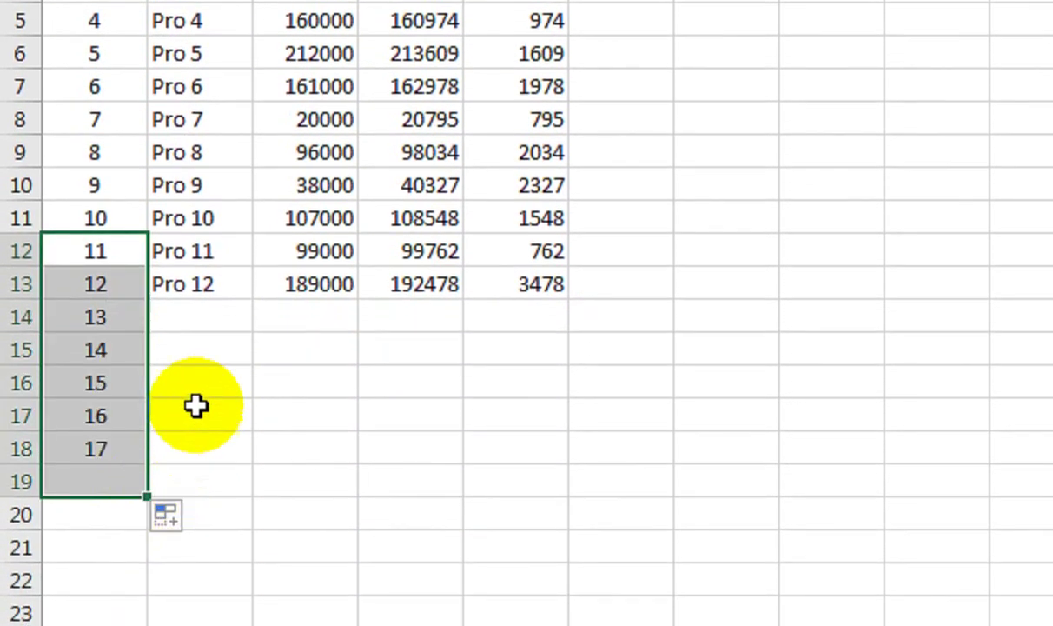
{"action": "left_click_drag", "start_coordinate": [223, 97], "coordinate": [222, 211]}
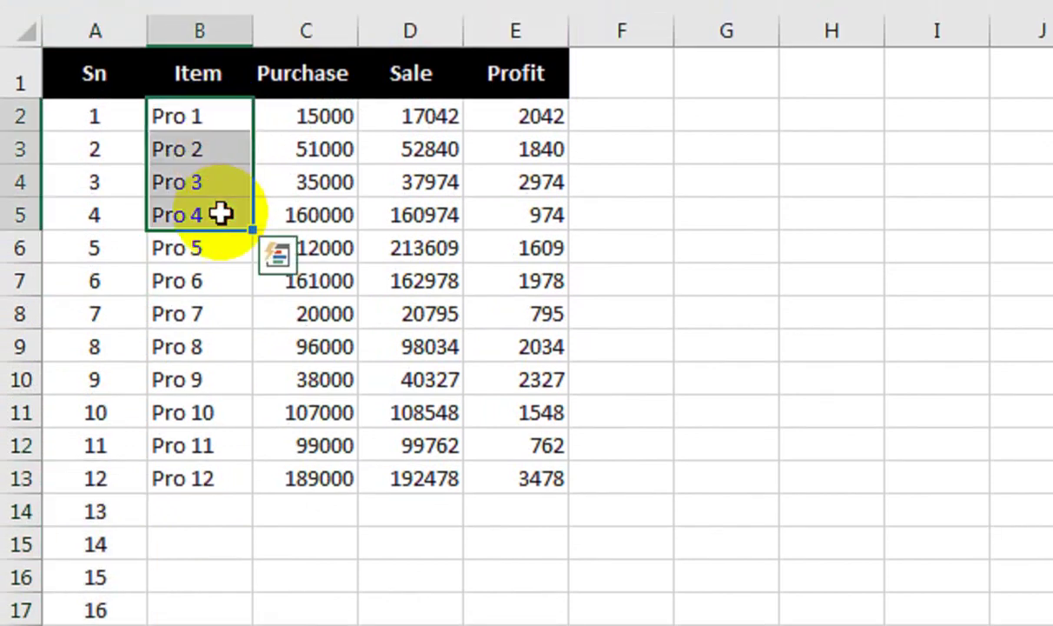
{"action": "key", "text": "ctrl+c"}
{"action": "left_click", "coordinate": [222, 489]}
{"action": "left_click", "coordinate": [215, 507]}
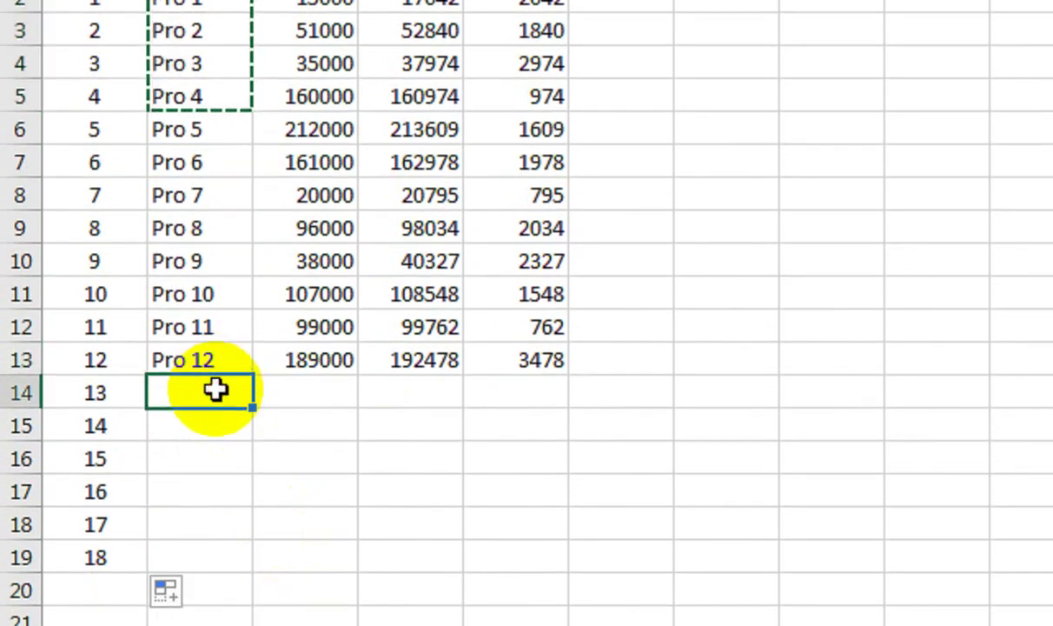
{"action": "key", "text": "ctrl+v"}
- Paste the copied items again starting at B16 and B18, and extend the serial numbers to 20 in A21
{"action": "left_click", "coordinate": [209, 476]}
{"action": "left_click", "coordinate": [227, 402], "text": "ctrl"}
{"action": "key", "text": "ctrl+v"}
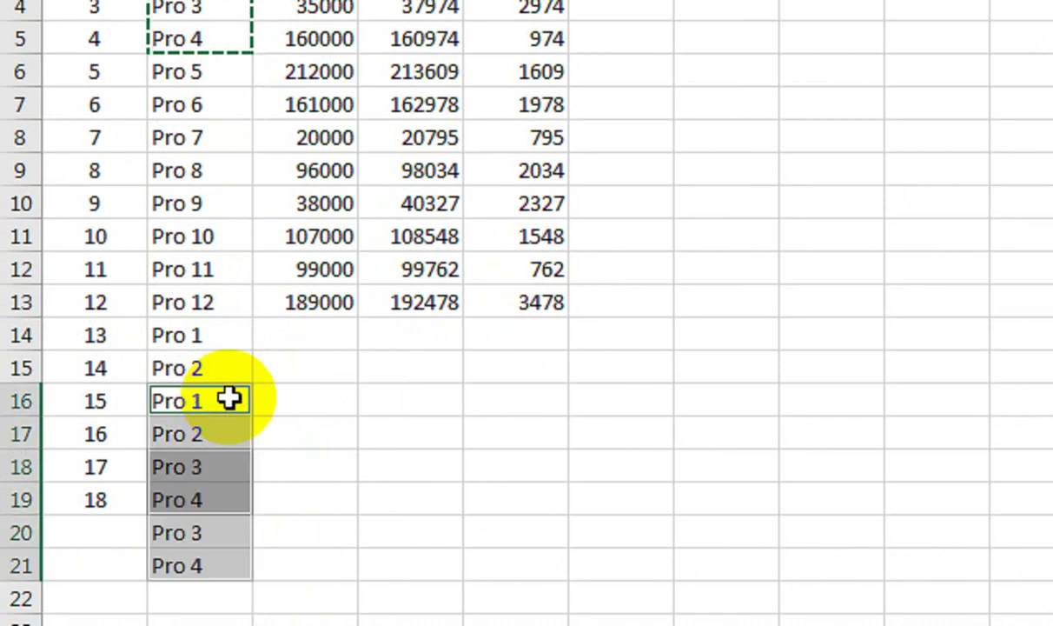
{"action": "left_click", "coordinate": [91, 497]}
{"action": "left_click_drag", "start_coordinate": [148, 465], "coordinate": [138, 539]}
{"action": "left_click", "coordinate": [311, 217]}
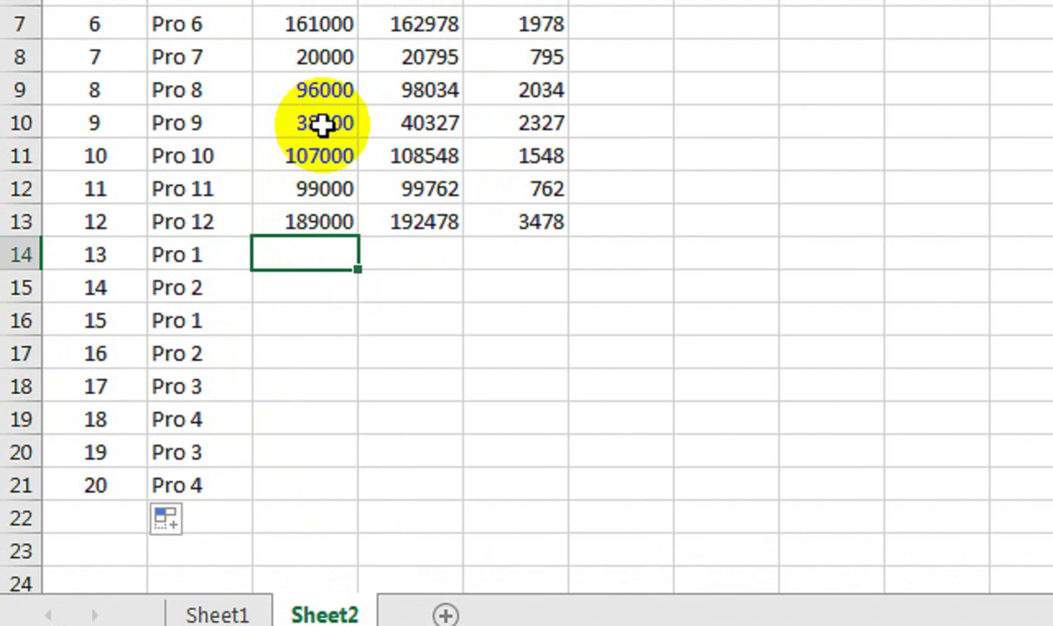
- Copy the purchase and sale values in C9:D13 and paste them starting at C14 and again at C17
{"action": "left_click_drag", "start_coordinate": [322, 55], "coordinate": [346, 161]}
{"action": "left_click_drag", "start_coordinate": [345, 254], "coordinate": [437, 278]}
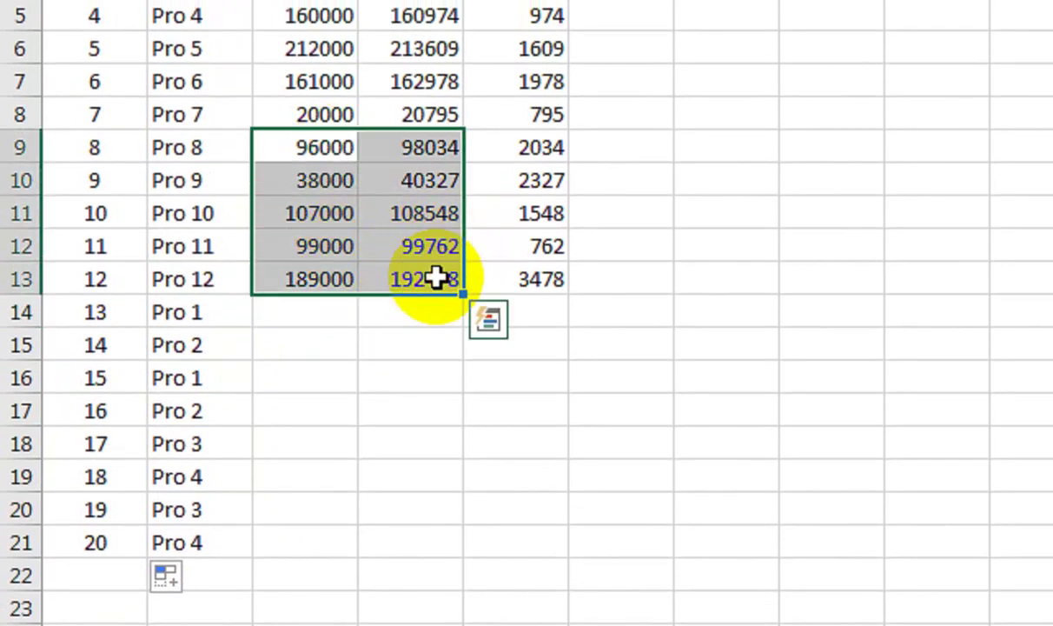
{"action": "key", "text": "ctrl+c"}
{"action": "left_click", "coordinate": [343, 309]}
{"action": "key", "text": "ctrl+v"}
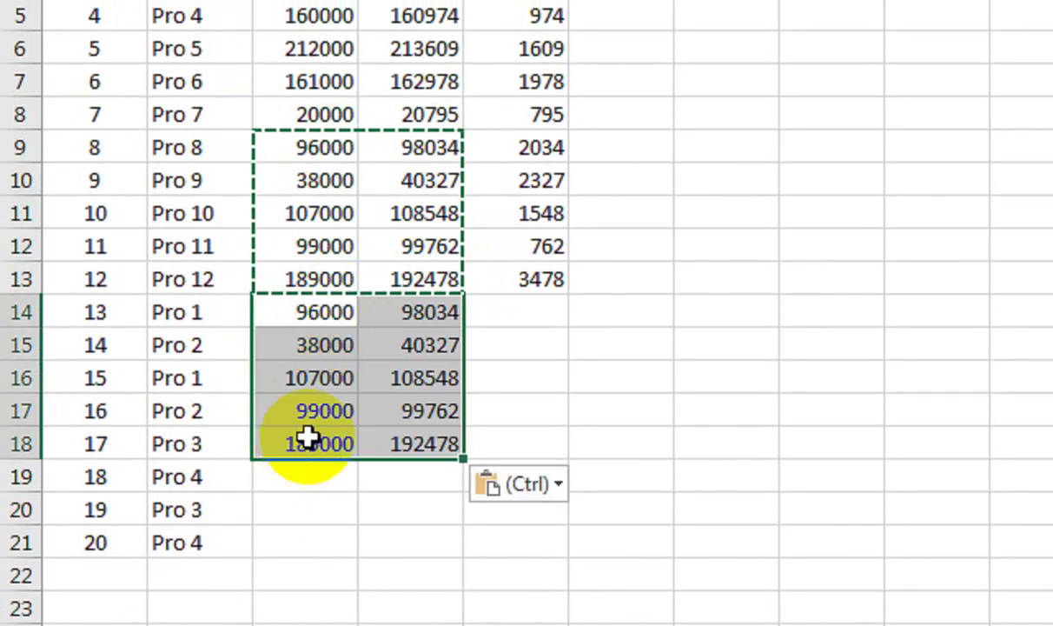
{"action": "left_click", "coordinate": [312, 407]}
{"action": "key", "text": "ctrl+v"}
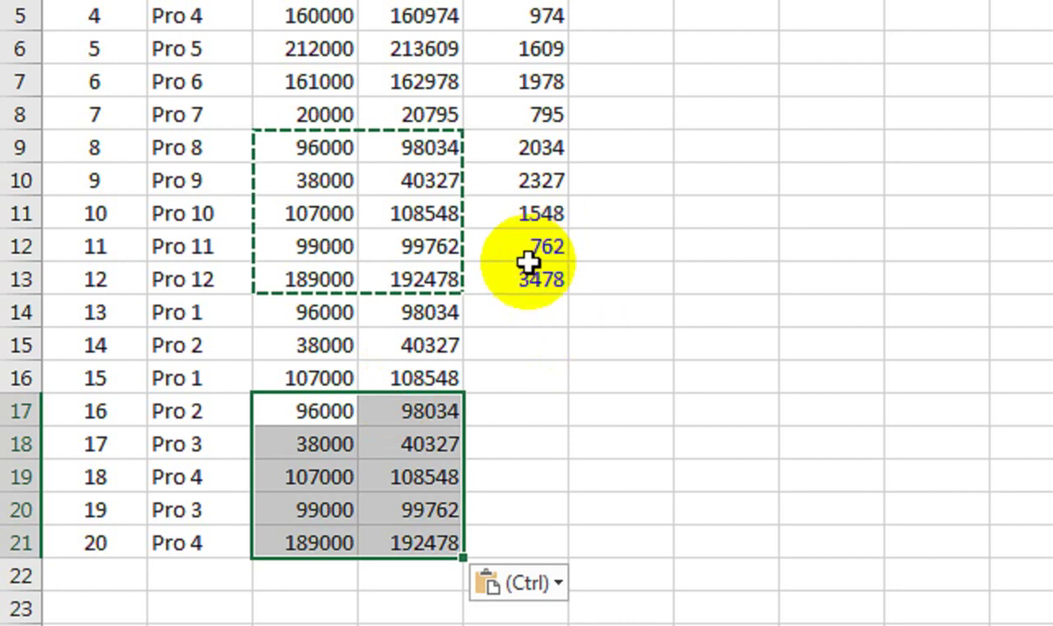
- Fill the profit formula from E13 down to E21
{"action": "left_click", "coordinate": [532, 276]}
{"action": "double_click", "coordinate": [569, 294]}
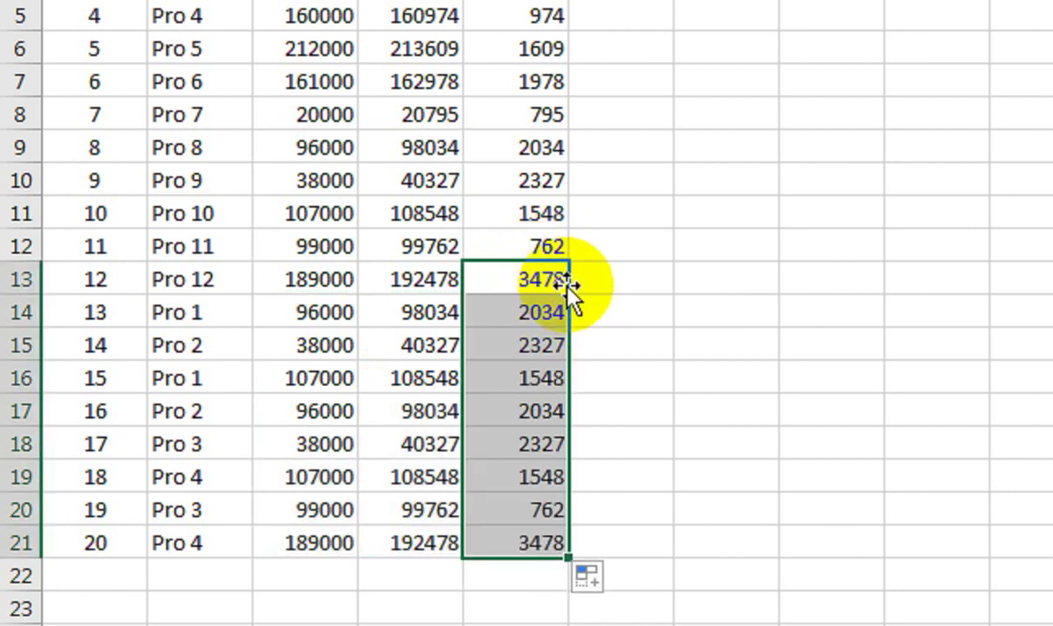
{"action": "scroll", "coordinate": [573, 287], "scroll_direction": "up", "scroll_amount": 2}
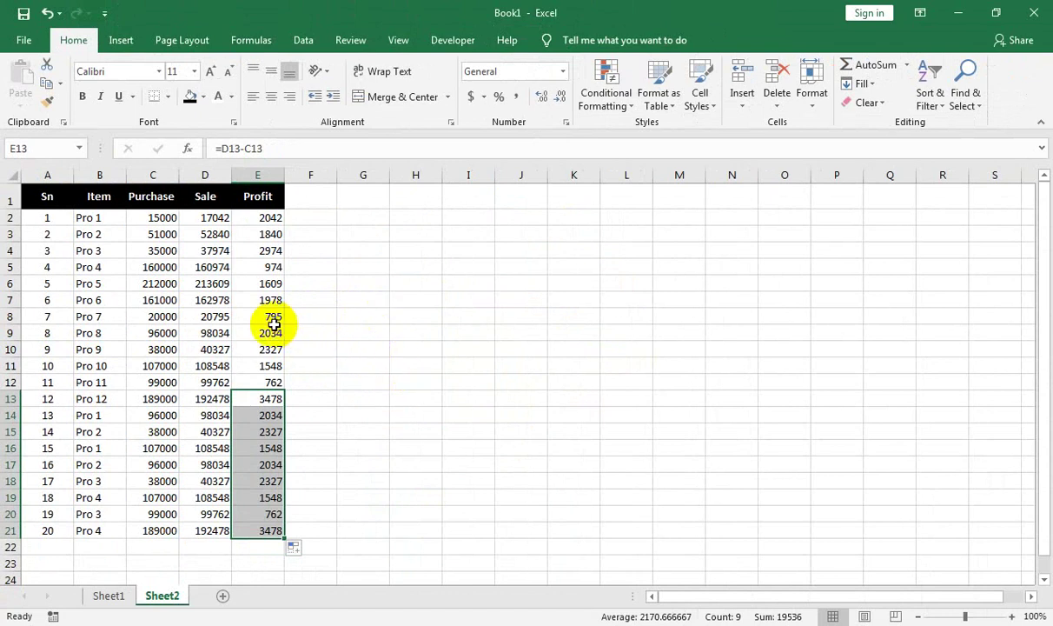
{"action": "left_click", "coordinate": [199, 288]}
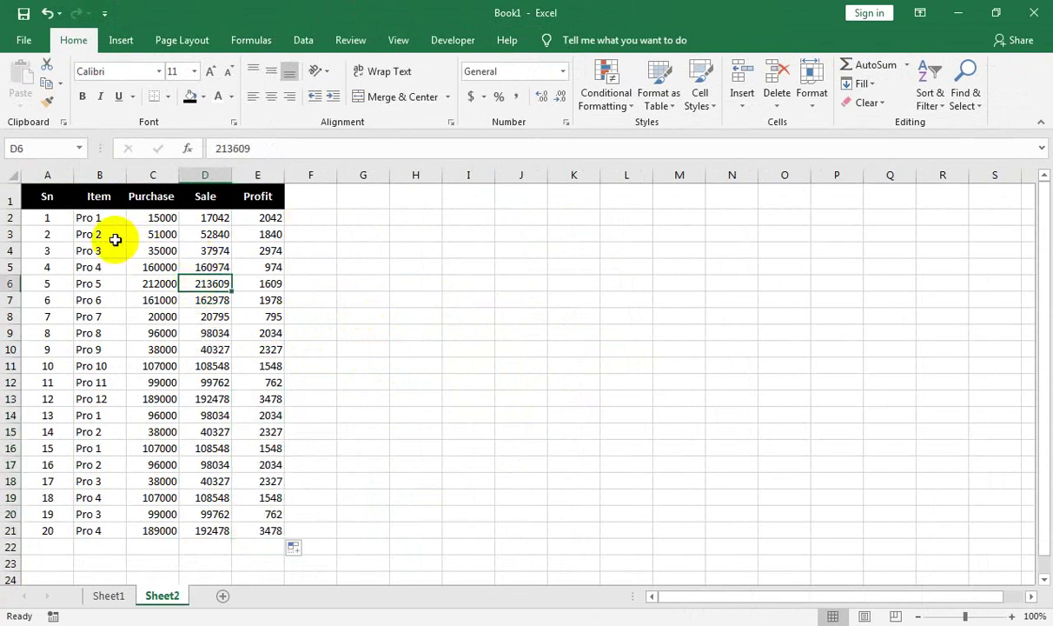
{"action": "left_click", "coordinate": [107, 595]}
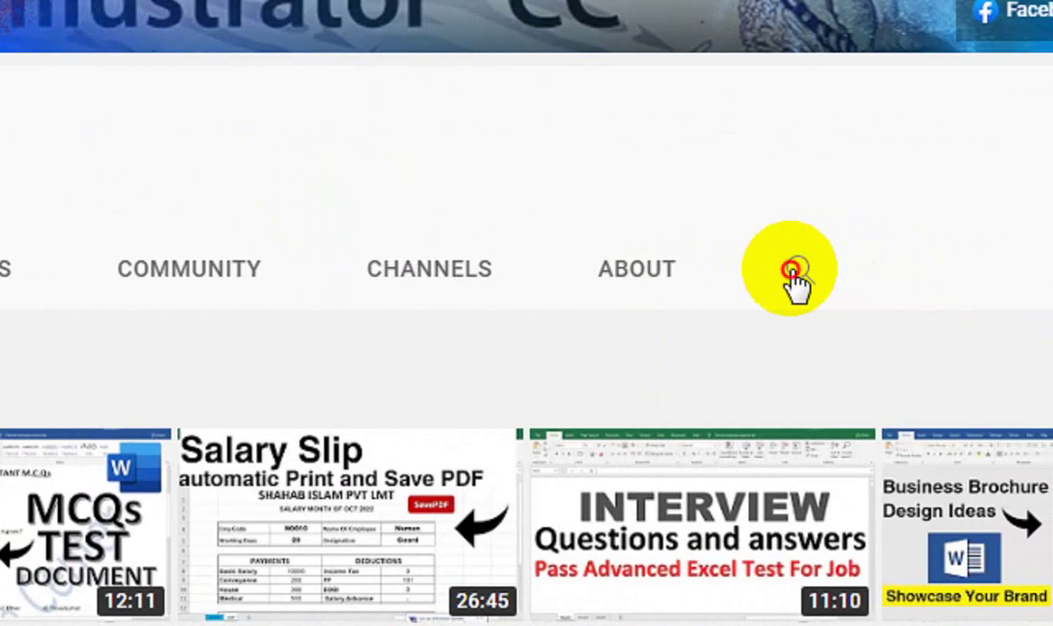
- Switch to the YouTube channel page in the browser, search the channel for "sum between date" and look through the listed videos
{"action": "left_click", "coordinate": [793, 272]}
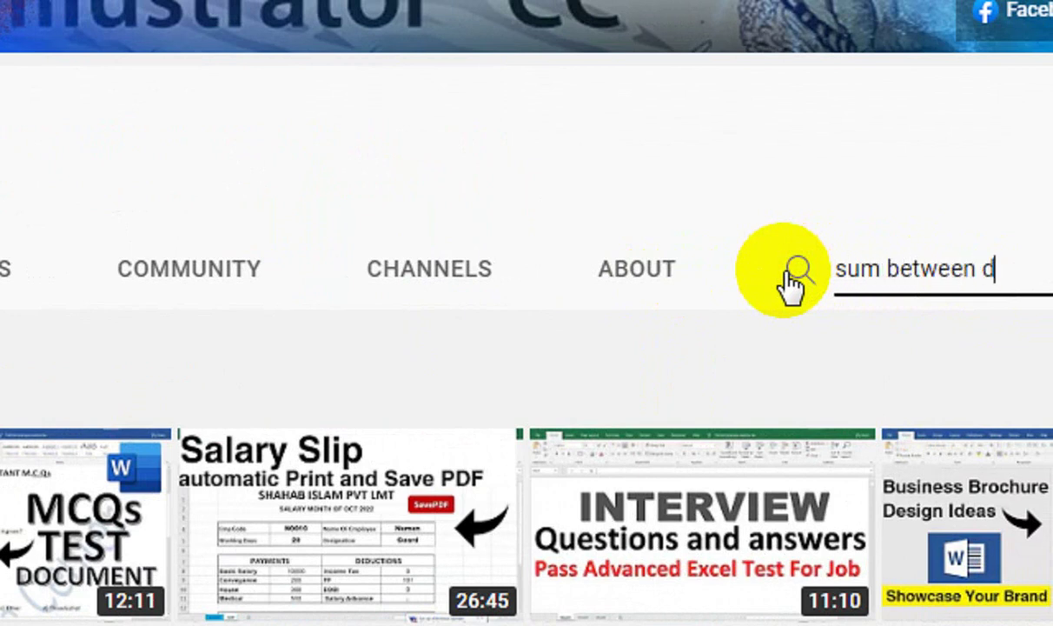
{"action": "type", "text": "sum between date"}
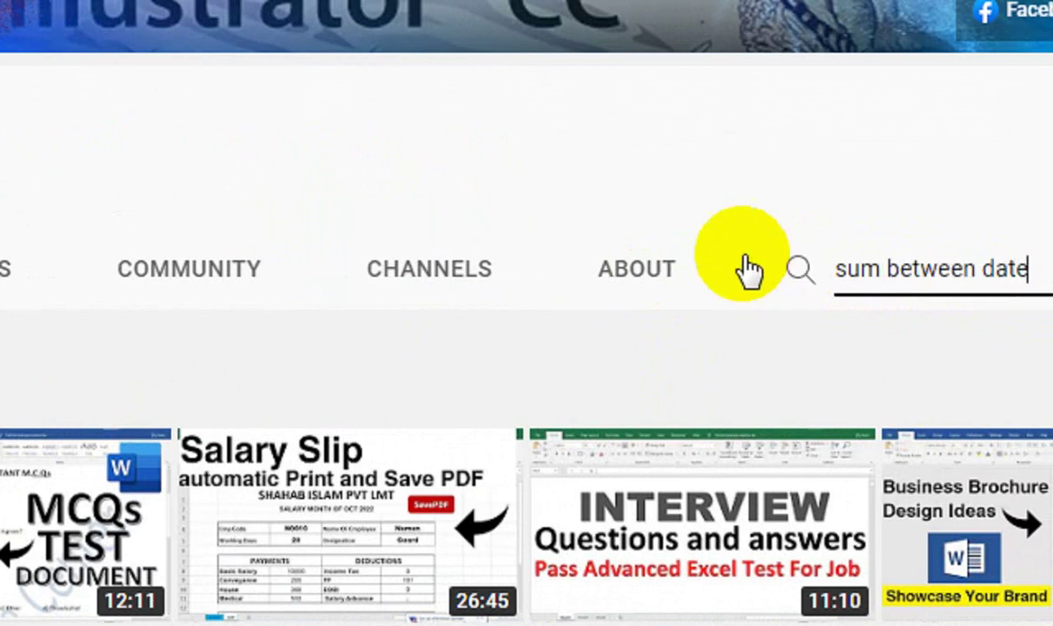
{"action": "key", "text": "Return"}
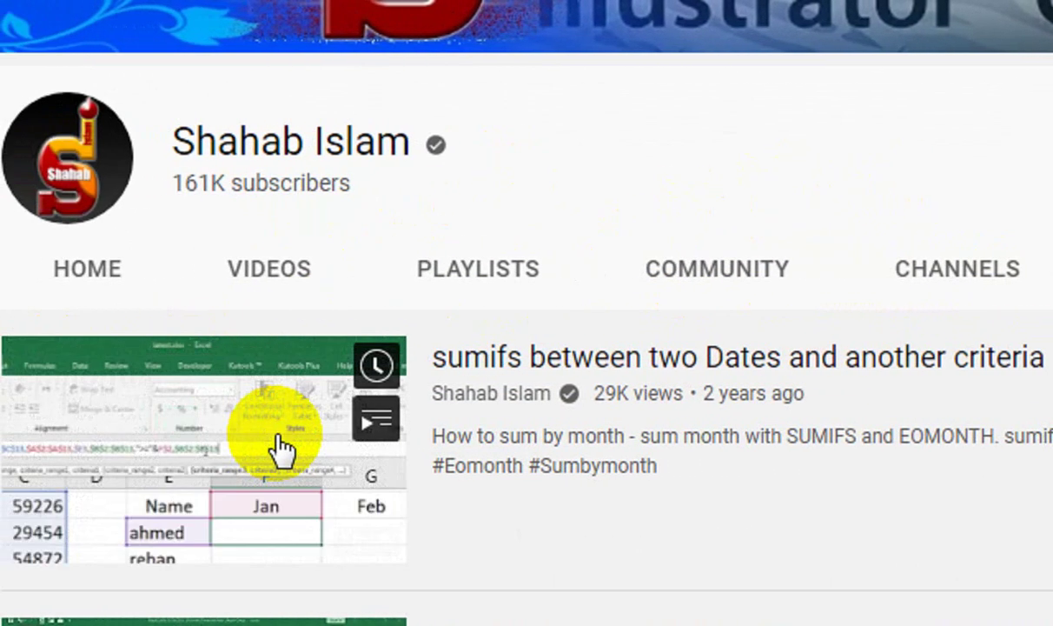
{"action": "scroll", "coordinate": [399, 459], "scroll_direction": "down", "scroll_amount": 4}
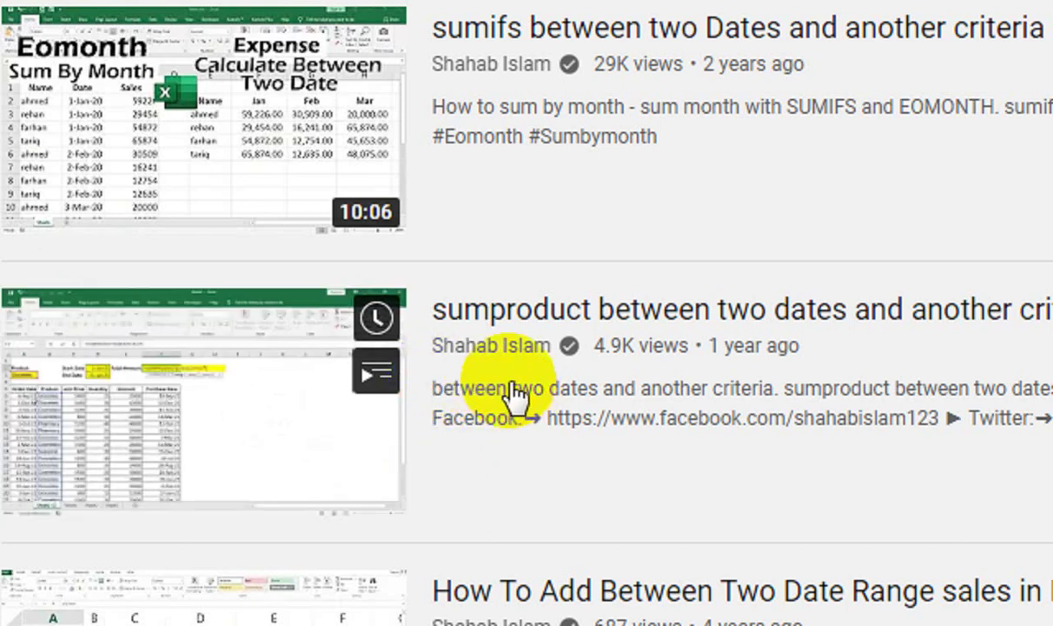
{"action": "scroll", "coordinate": [522, 357], "scroll_direction": "down", "scroll_amount": 4}
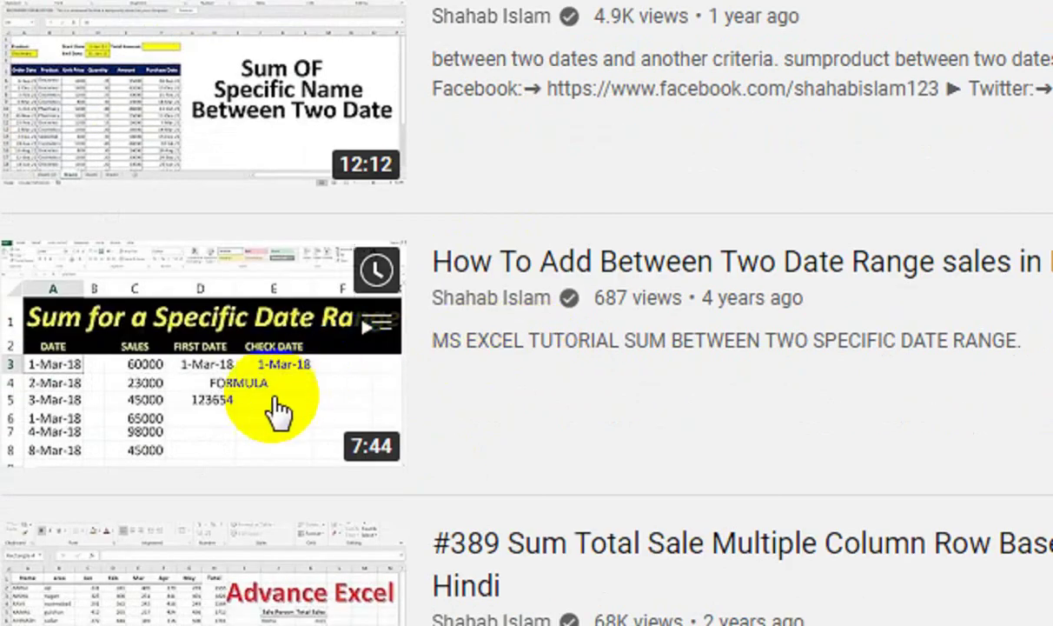
{"action": "scroll", "coordinate": [345, 387], "scroll_direction": "up", "scroll_amount": 3}
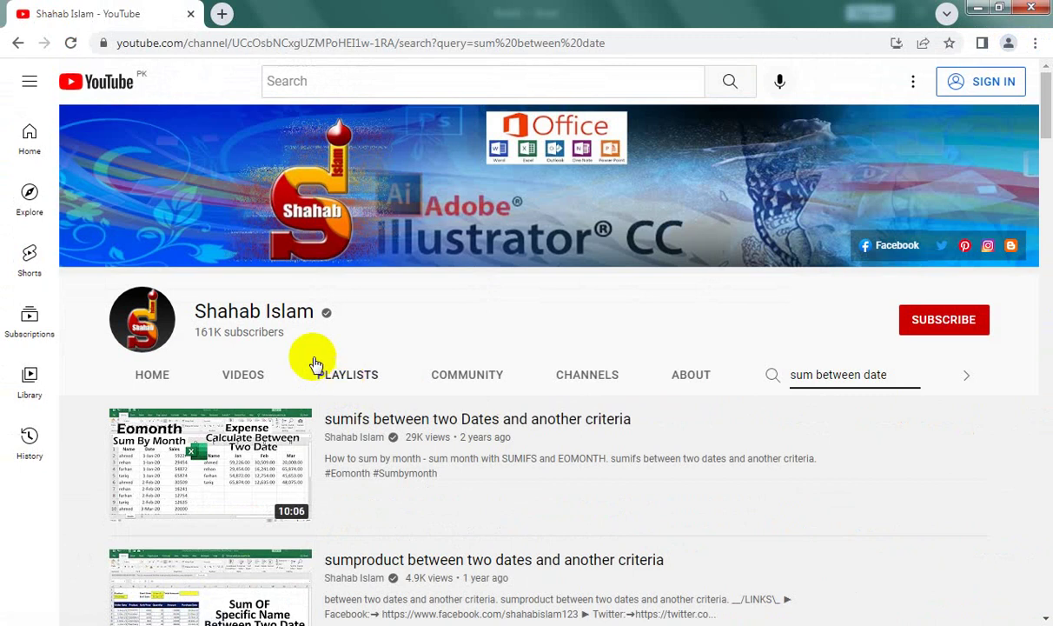
{"action": "left_click", "coordinate": [257, 380]}
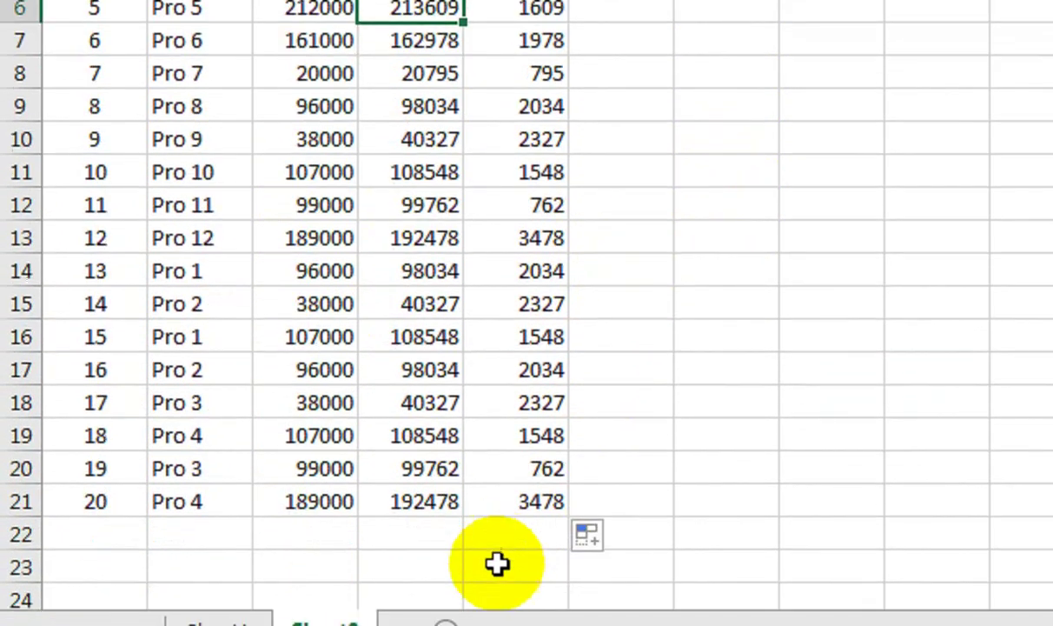
- Return to Sheet2 in Excel and total the profit column in E22 with =SUM(E1:E21)
{"action": "left_click", "coordinate": [515, 470]}
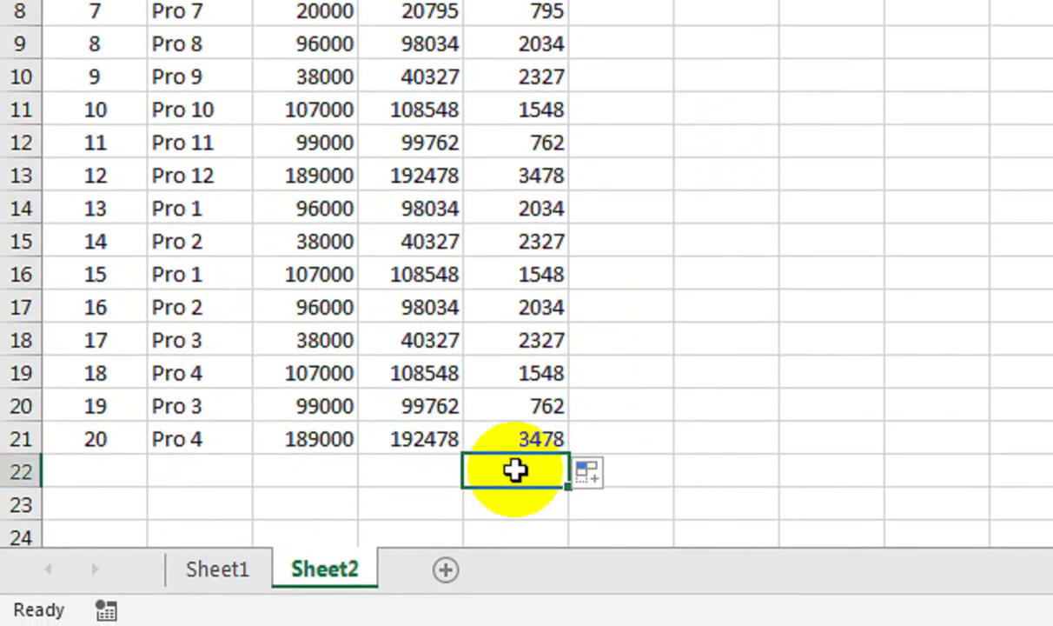
{"action": "type", "text": "=sum"}
{"action": "key", "text": "Tab"}
{"action": "key", "text": "Up"}
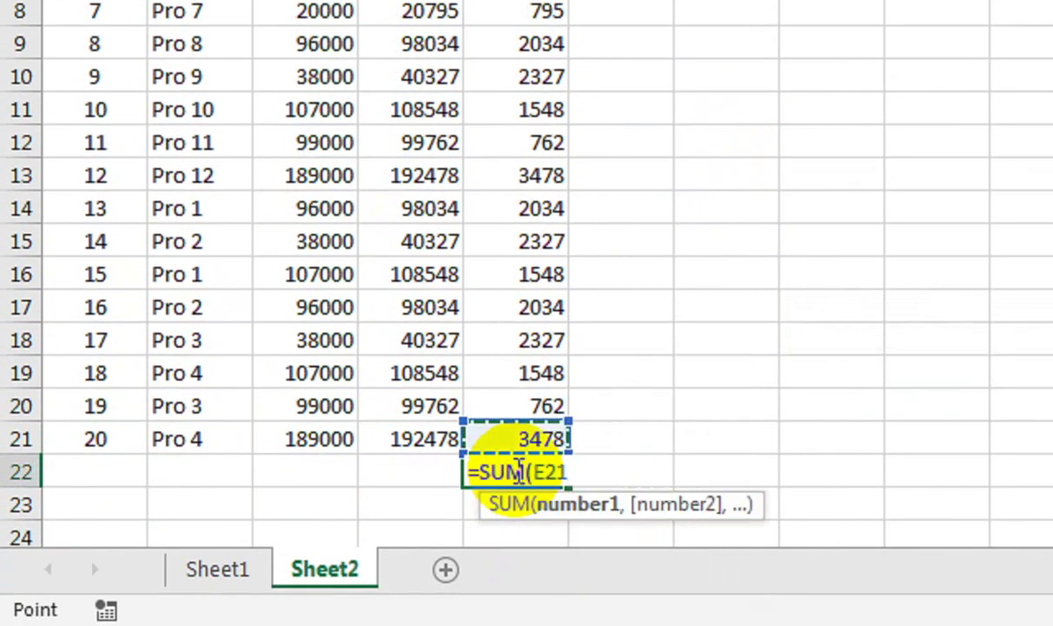
{"action": "key", "text": "ctrl+shift+Up"}
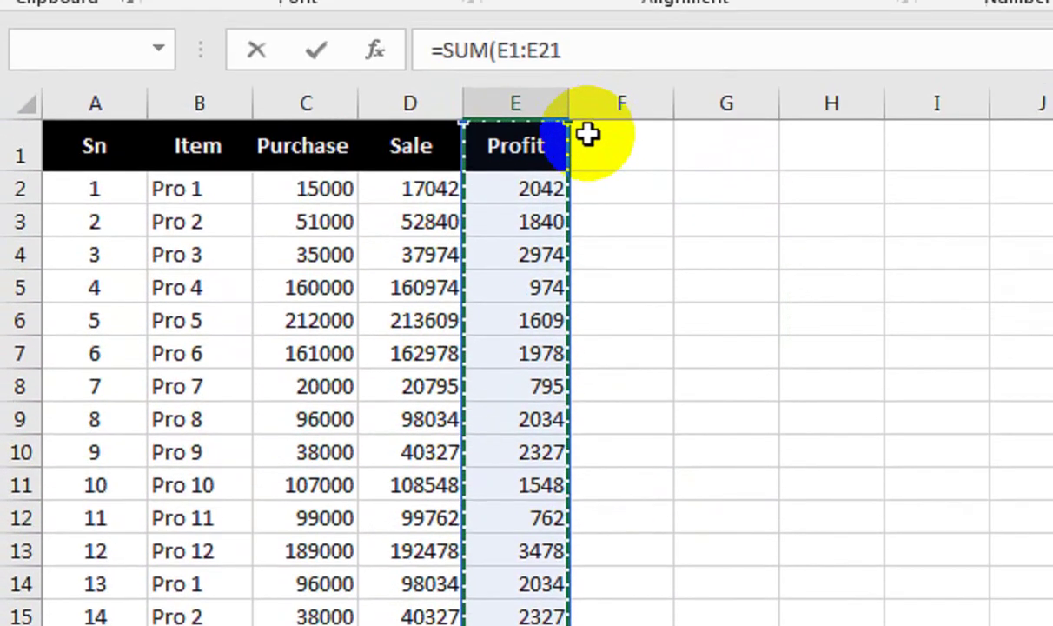
{"action": "type", "text": ")"}
{"action": "key", "text": "Return"}
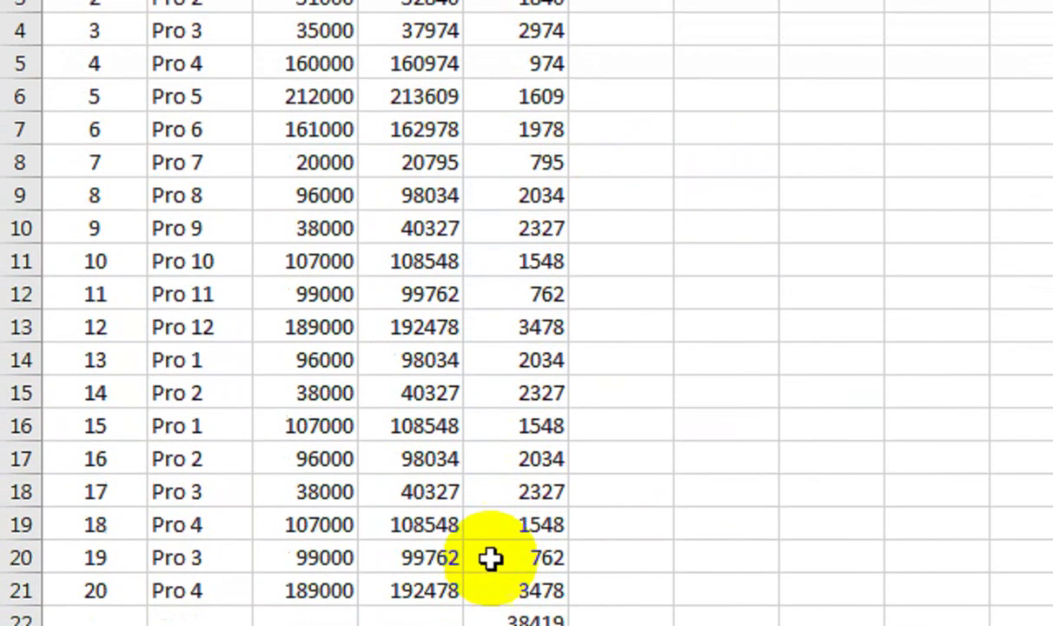
- Clear the profit total from E22 so the row below the table is free for new records
{"action": "left_click", "coordinate": [495, 619]}
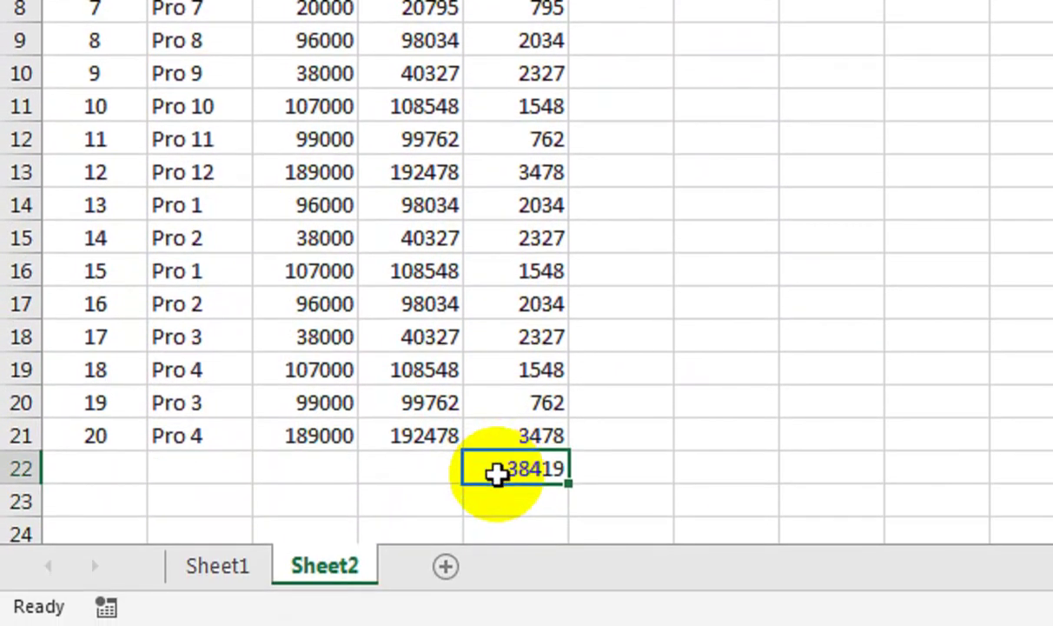
{"action": "left_click_drag", "start_coordinate": [398, 472], "coordinate": [89, 463]}
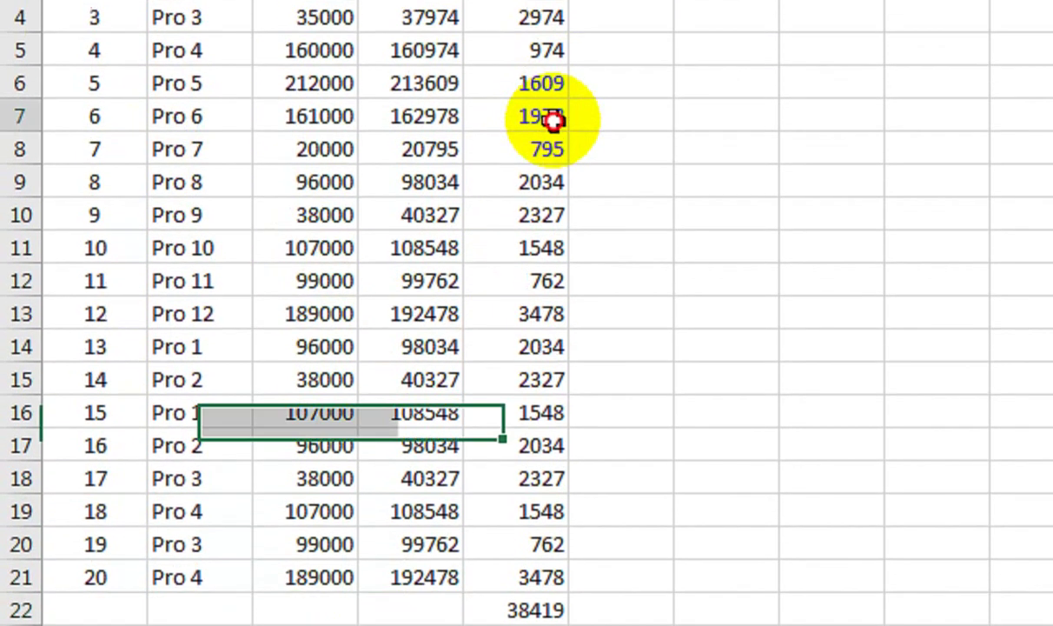
{"action": "left_click", "coordinate": [557, 122]}
{"action": "left_click", "coordinate": [534, 478]}
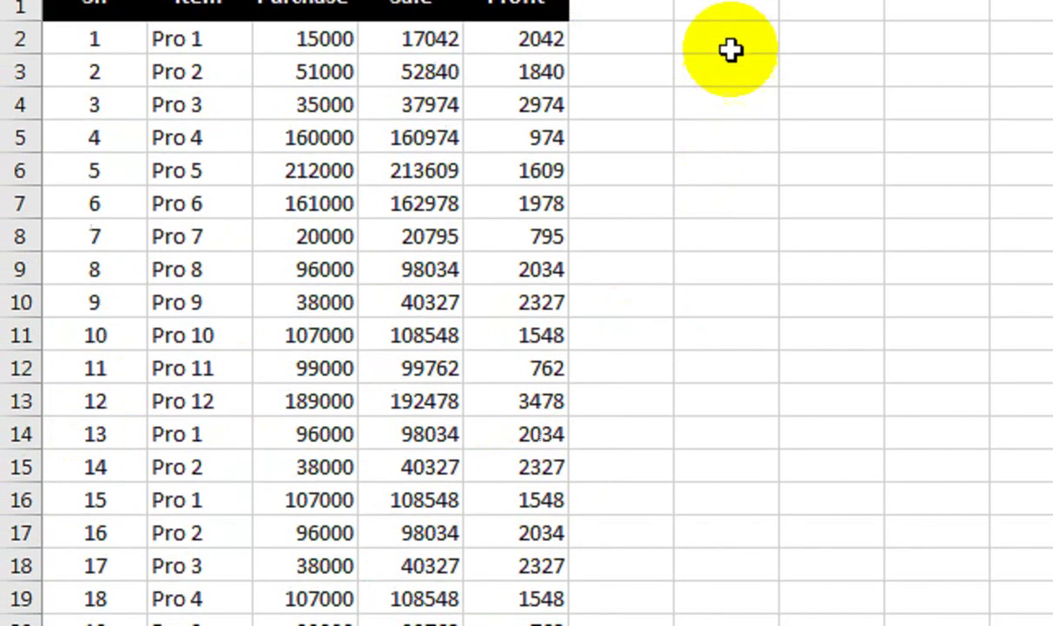
- Enter the label Total Profit in G2 and the formula =SUM(E:E) in H2
{"action": "left_click", "coordinate": [731, 150]}
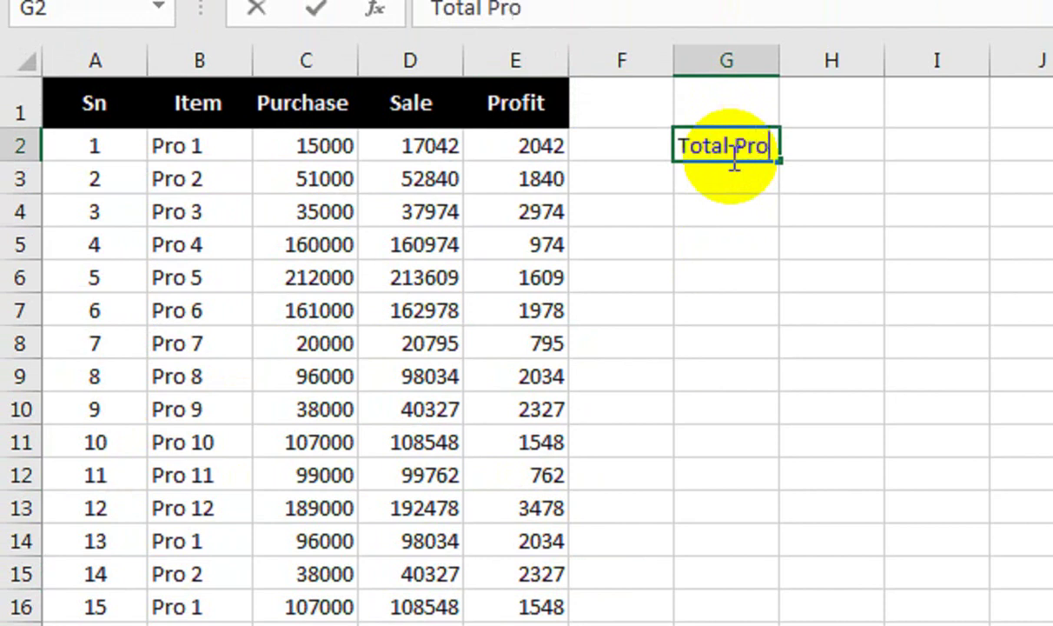
{"action": "key", "text": "Tab"}
{"action": "type", "text": "=sum"}
{"action": "key", "text": "Tab"}
{"action": "left_click", "coordinate": [531, 52]}
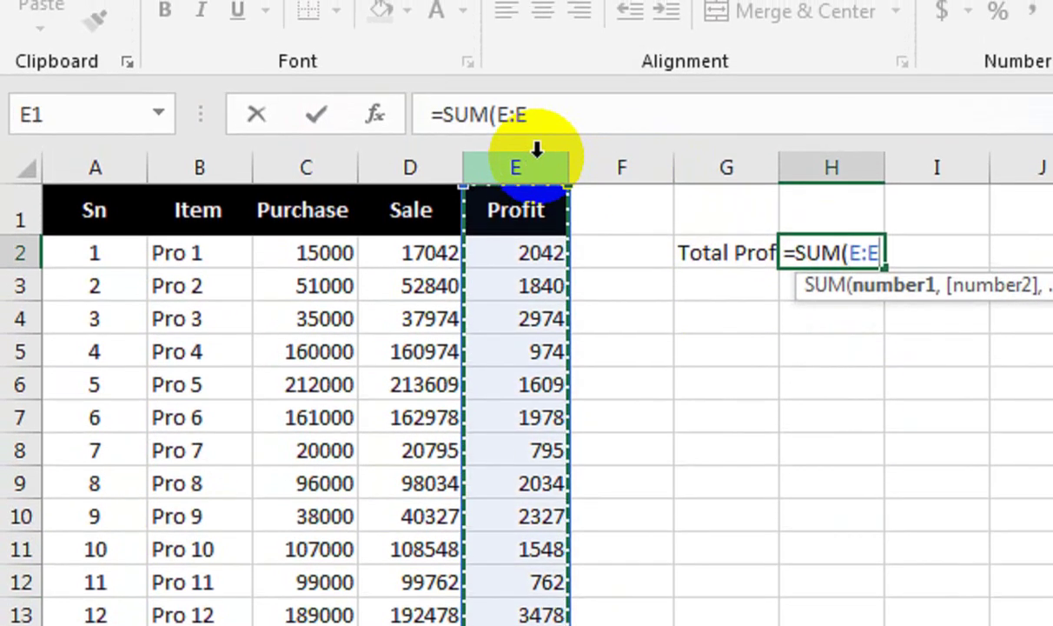
{"action": "type", "text": ")"}
{"action": "key", "text": "Return"}
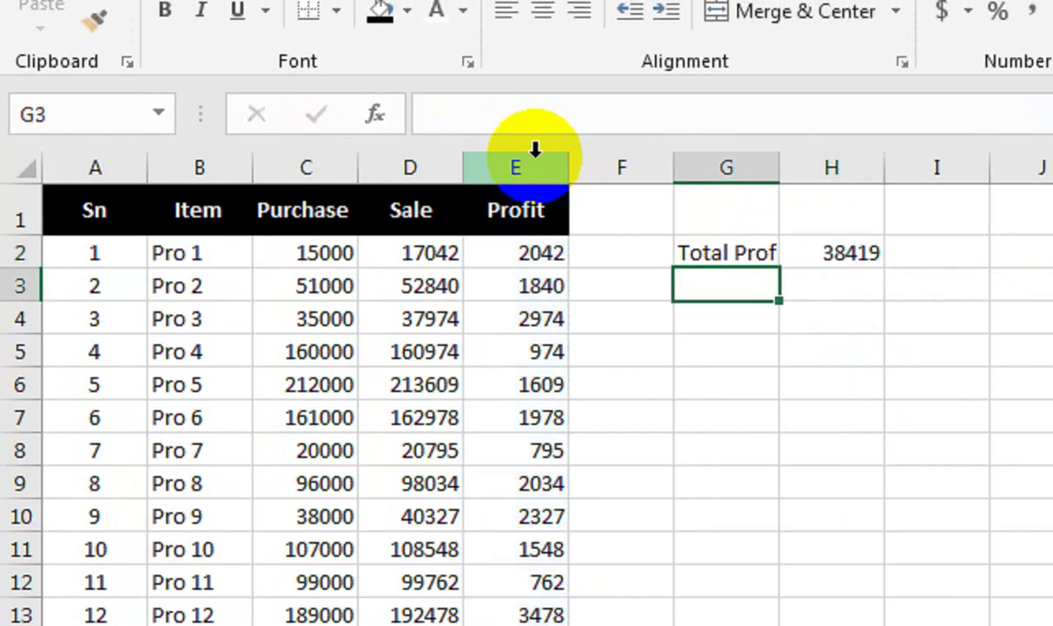
- Widen column G and format the Total Profit label in G2 as bold with a light gold fill
{"action": "left_click", "coordinate": [737, 253]}
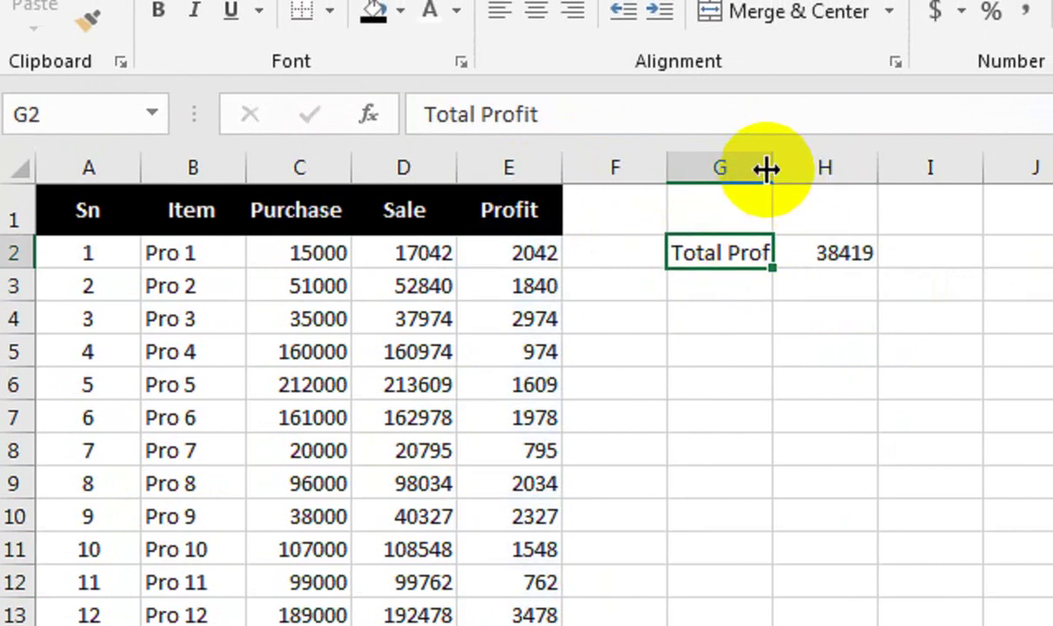
{"action": "double_click", "coordinate": [774, 167]}
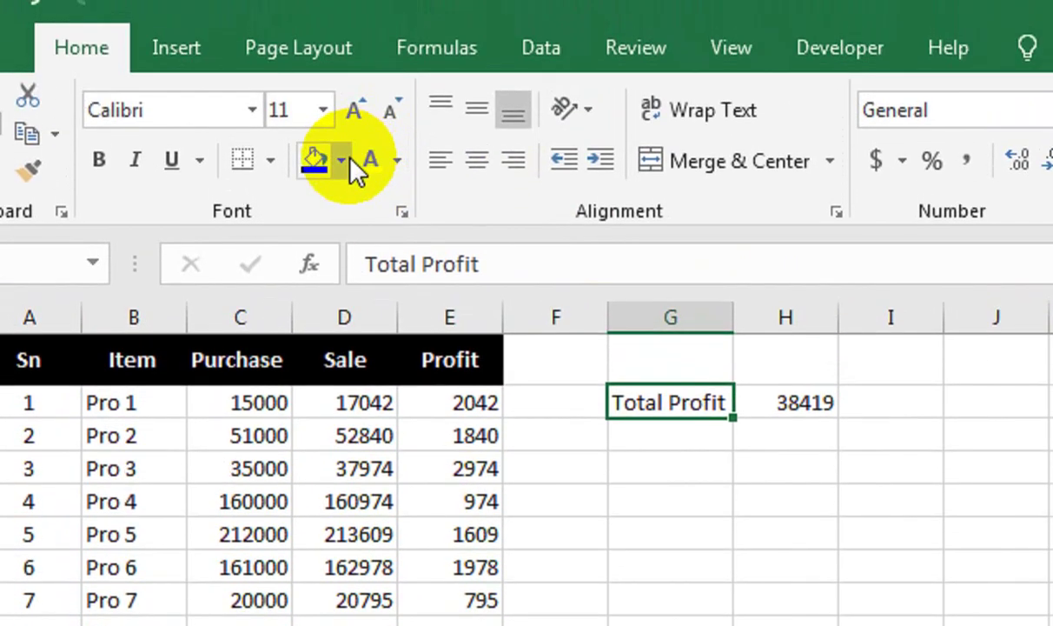
{"action": "left_click", "coordinate": [341, 161]}
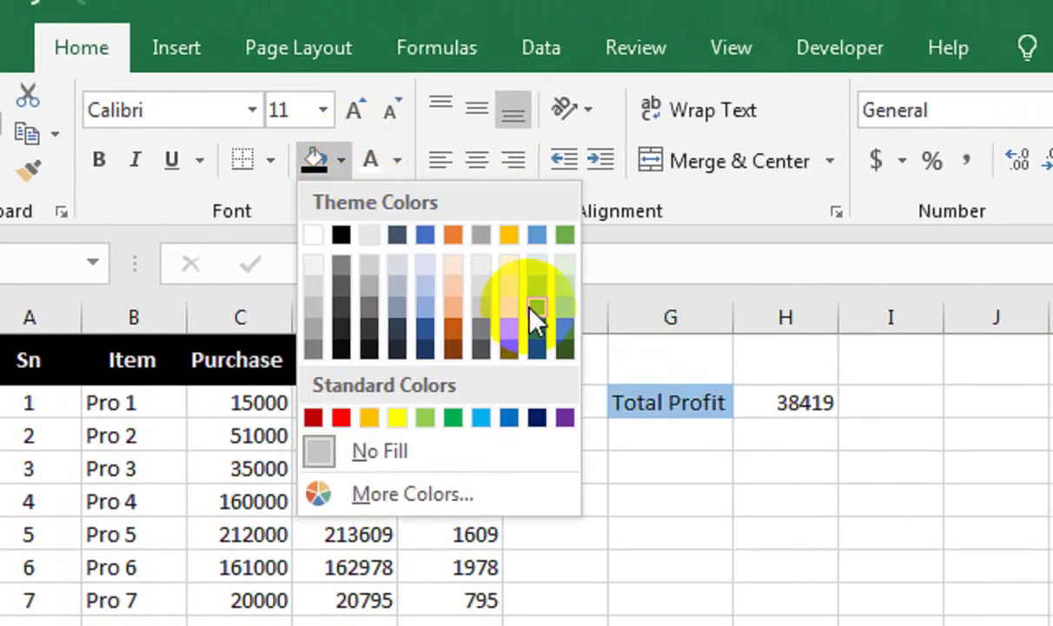
{"action": "left_click", "coordinate": [514, 300]}
{"action": "left_click", "coordinate": [100, 159]}
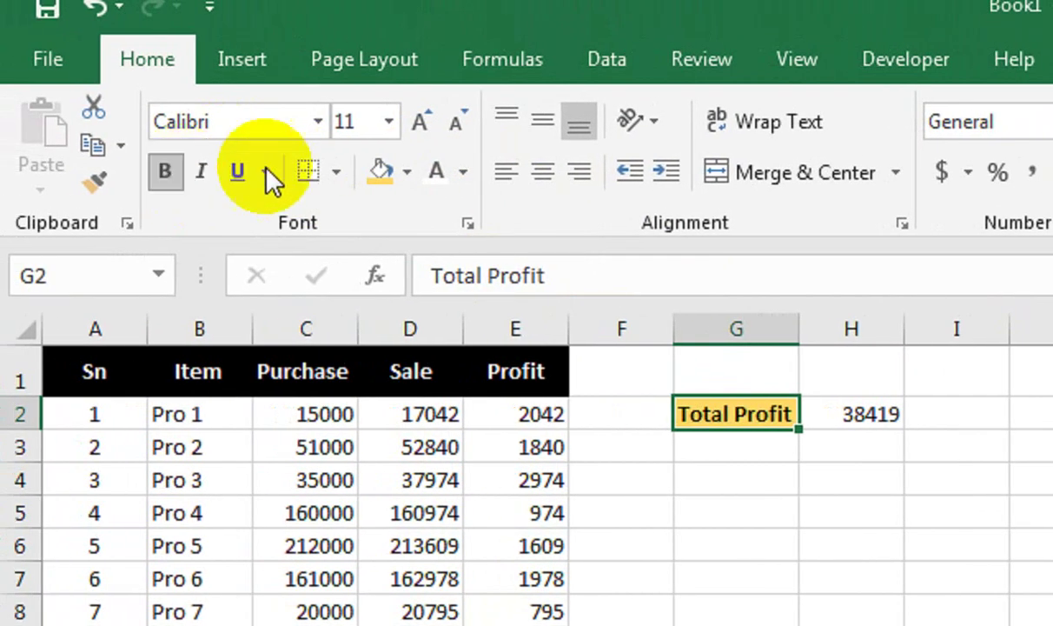
{"action": "left_click_drag", "start_coordinate": [795, 351], "coordinate": [826, 350]}
- Add a record in row 22 with serial number 21, item Pro, purchase 50000 and sale 60000
{"action": "left_click", "coordinate": [127, 511]}
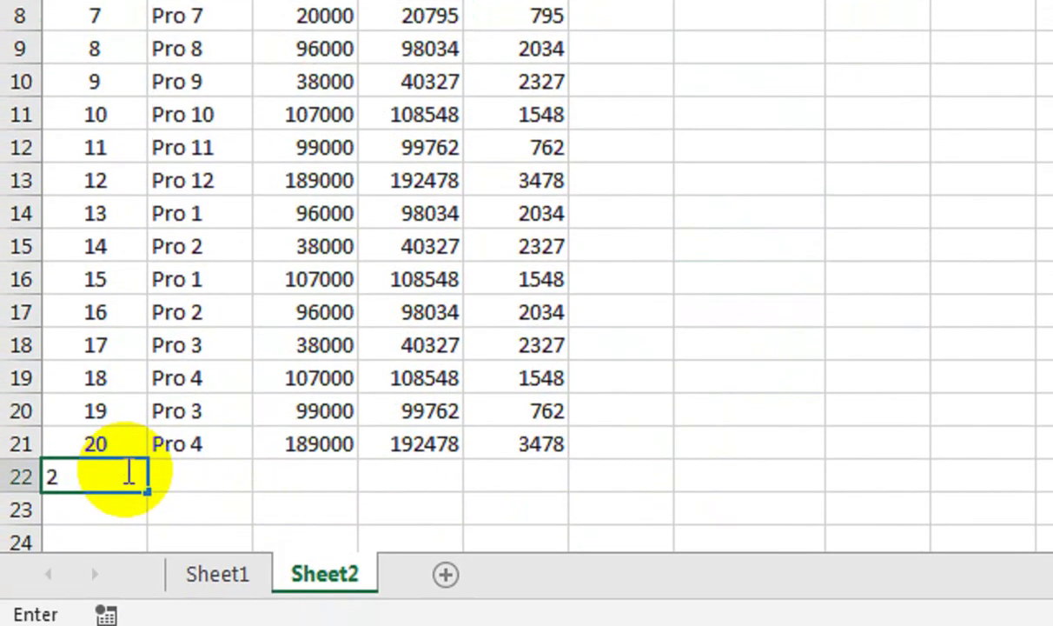
{"action": "key", "text": "Tab"}
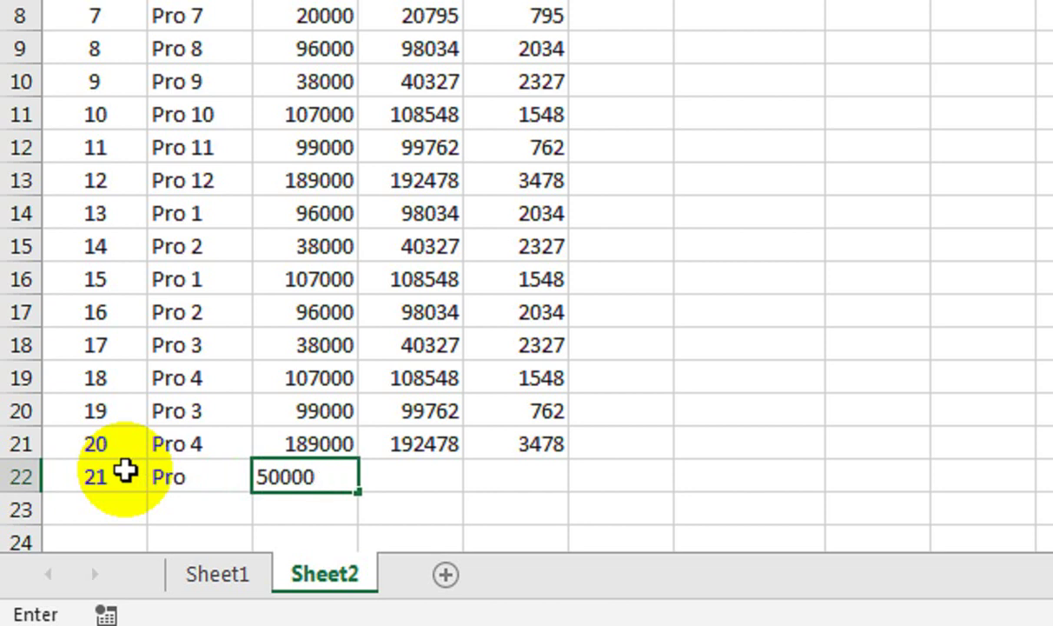
{"action": "key", "text": "Tab"}
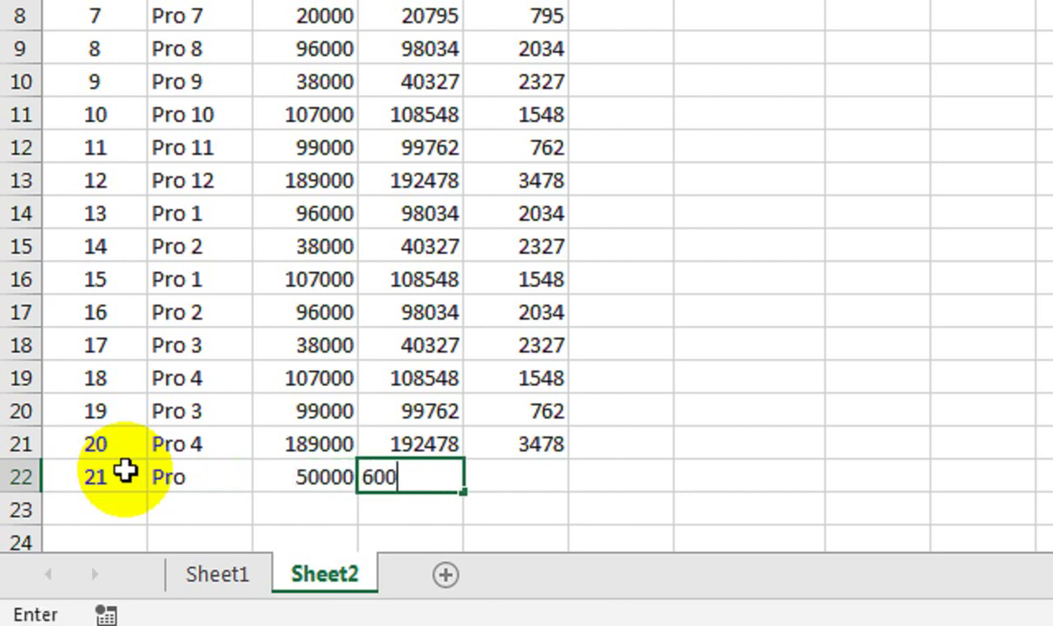
{"action": "key", "text": "Tab"}
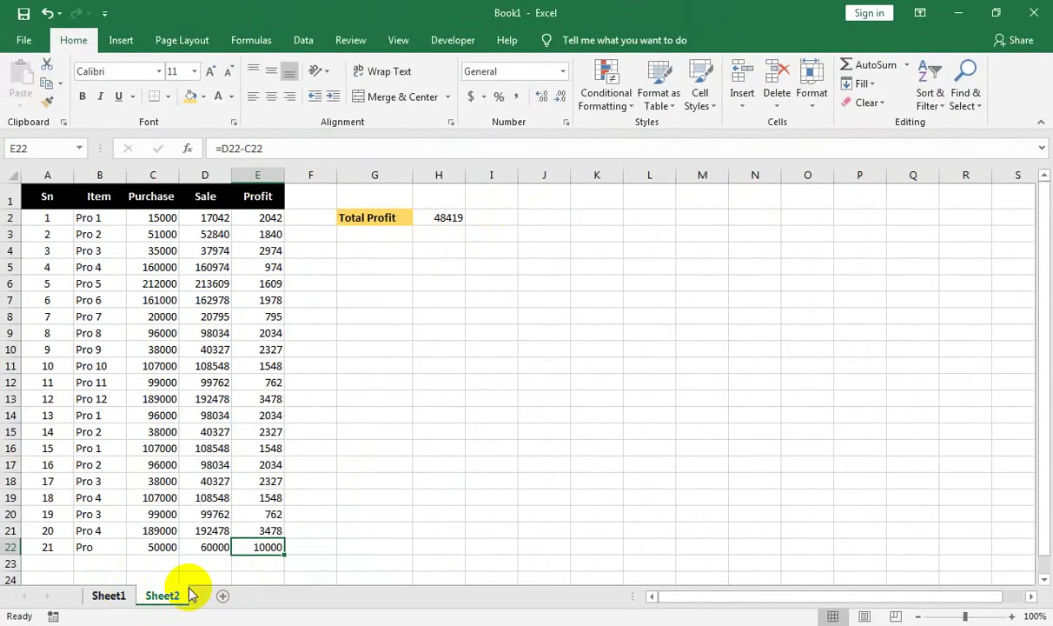
- Merge and center cells J1:J2 beside the Grand Total heading on Sheet1
{"action": "left_click", "coordinate": [109, 595]}
{"action": "left_click", "coordinate": [967, 233]}
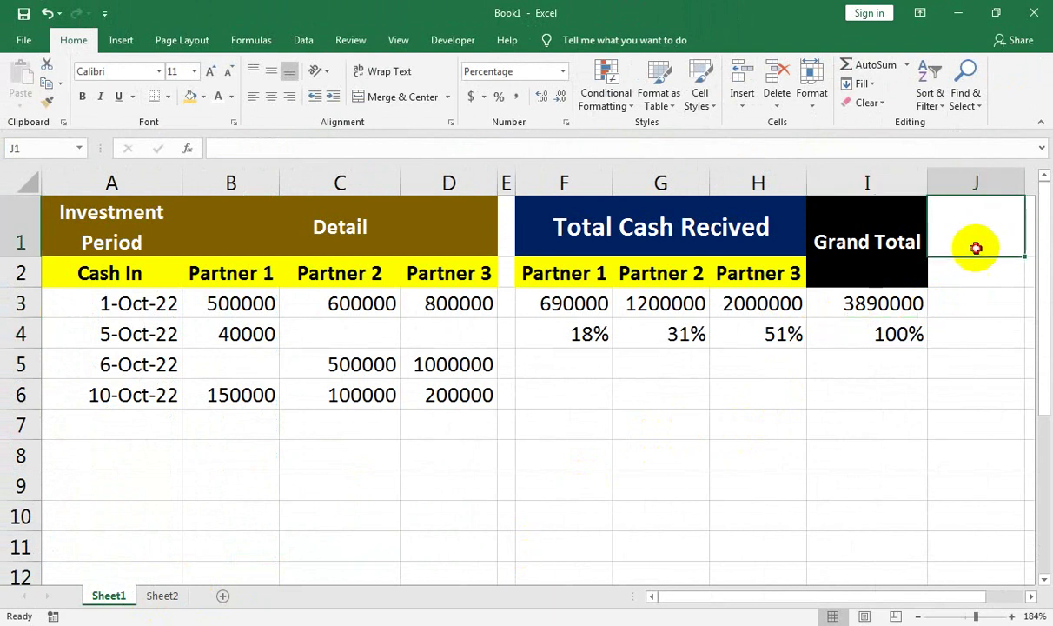
{"action": "left_click_drag", "start_coordinate": [975, 249], "coordinate": [973, 268]}
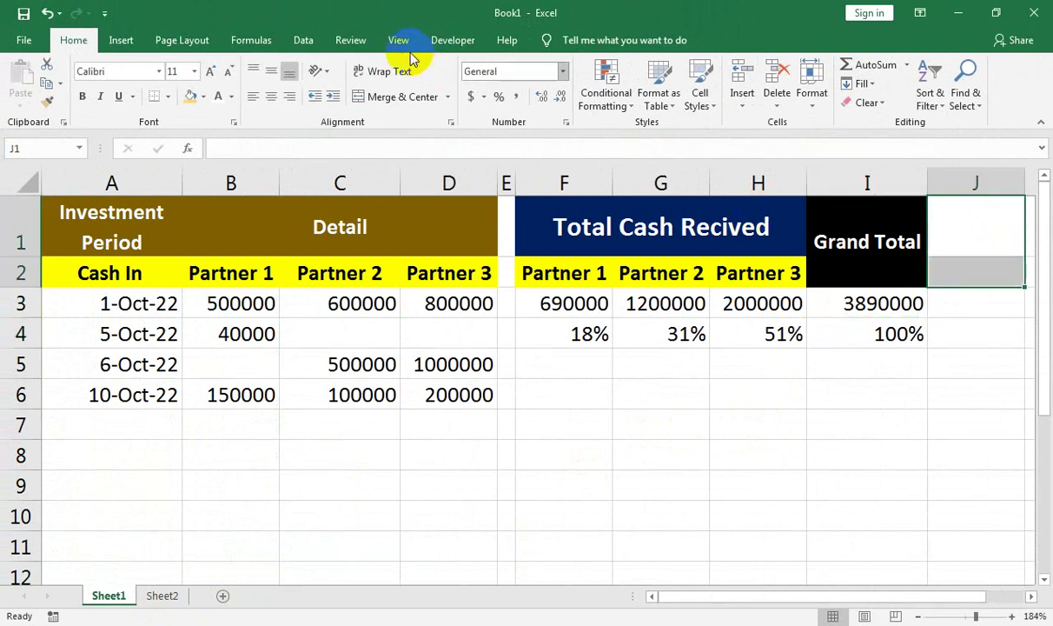
{"action": "left_click", "coordinate": [398, 99]}
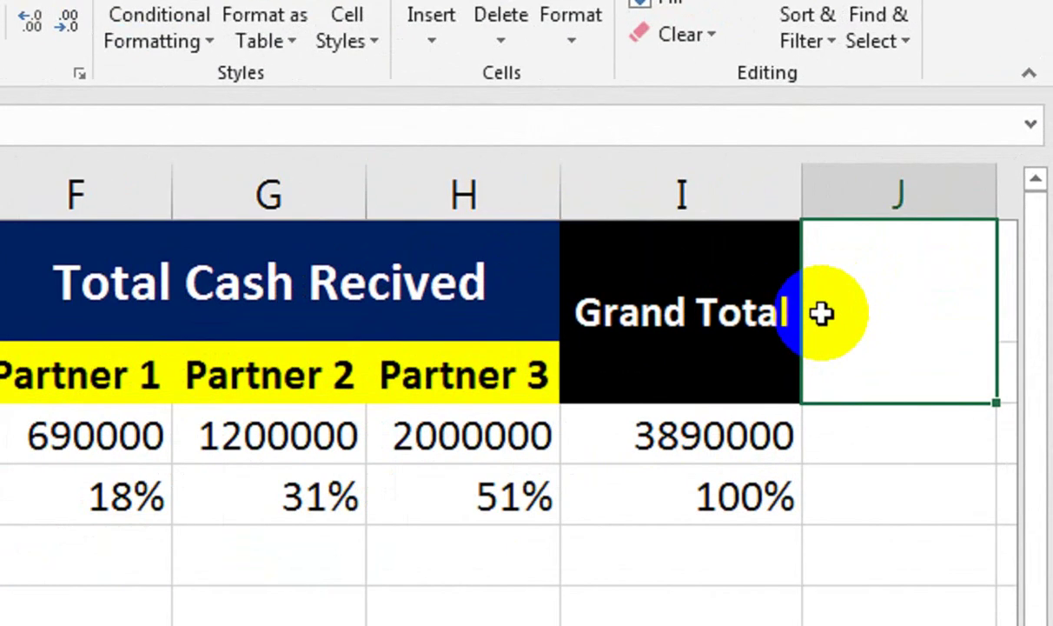
- Enter the heading Total profit in the merged cell J1, correcting its spelling
{"action": "type", "text": "TO"}
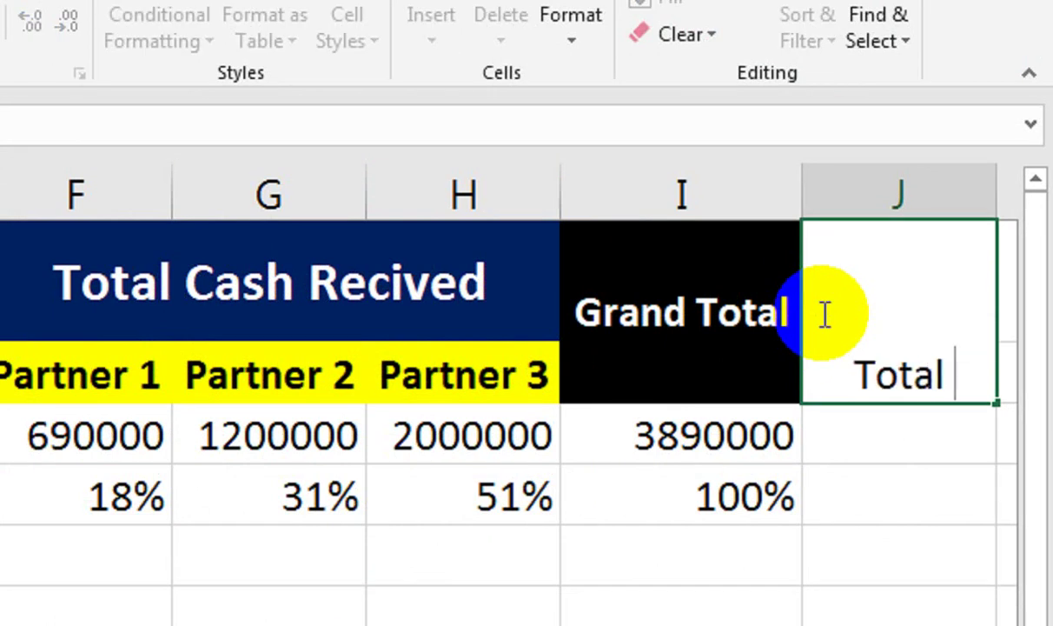
{"action": "type", "text": "tal proft"}
{"action": "key", "text": "Return"}
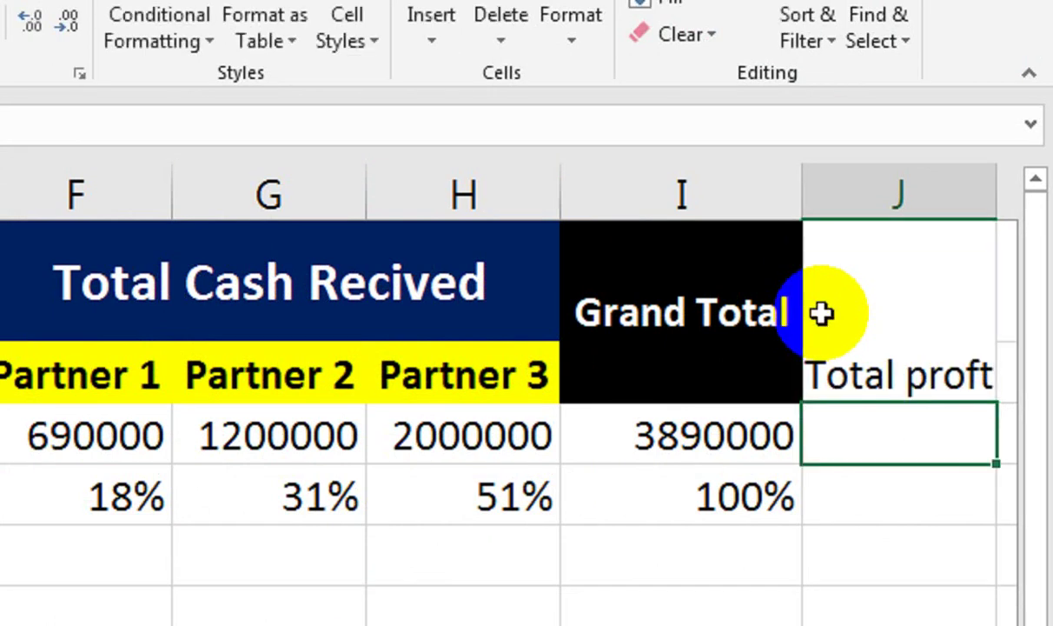
{"action": "left_click", "coordinate": [822, 313]}
{"action": "key", "text": "F2"}
{"action": "key", "text": "BackSpace"}
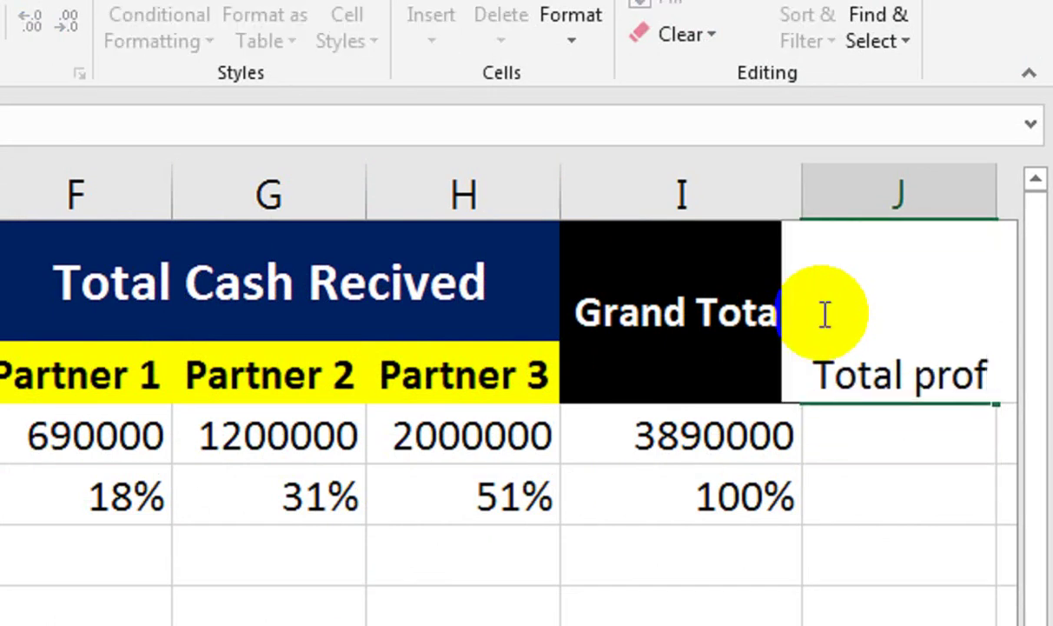
{"action": "type", "text": "it"}
{"action": "key", "text": "Return"}
- Copy the Grand Total heading's formatting onto the Total profit heading in J1 and wrap its text
{"action": "left_click", "coordinate": [822, 312]}
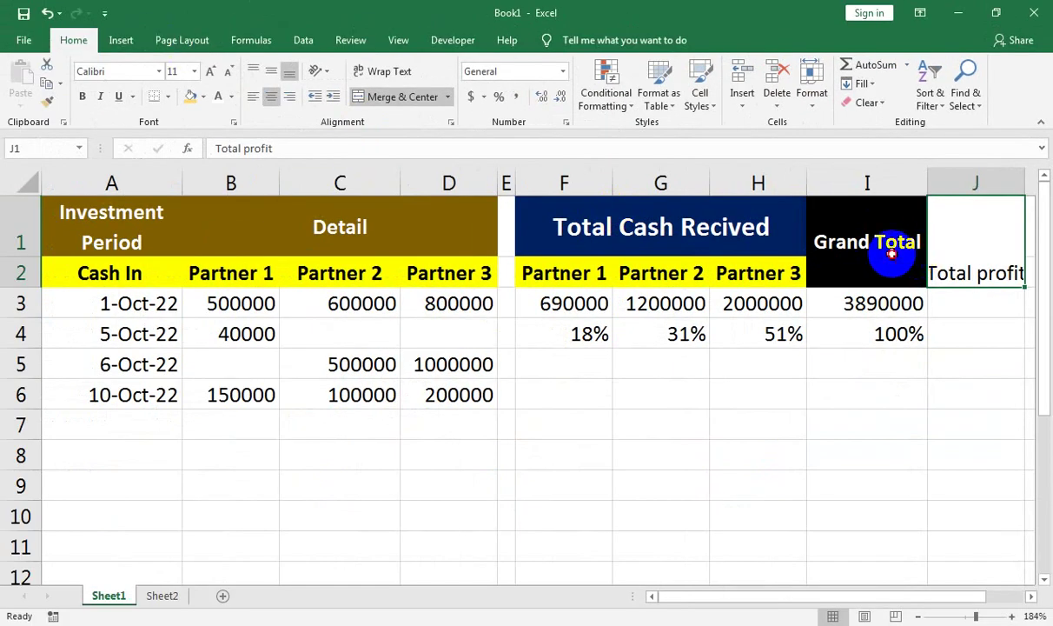
{"action": "left_click", "coordinate": [891, 253]}
{"action": "left_click", "coordinate": [49, 102]}
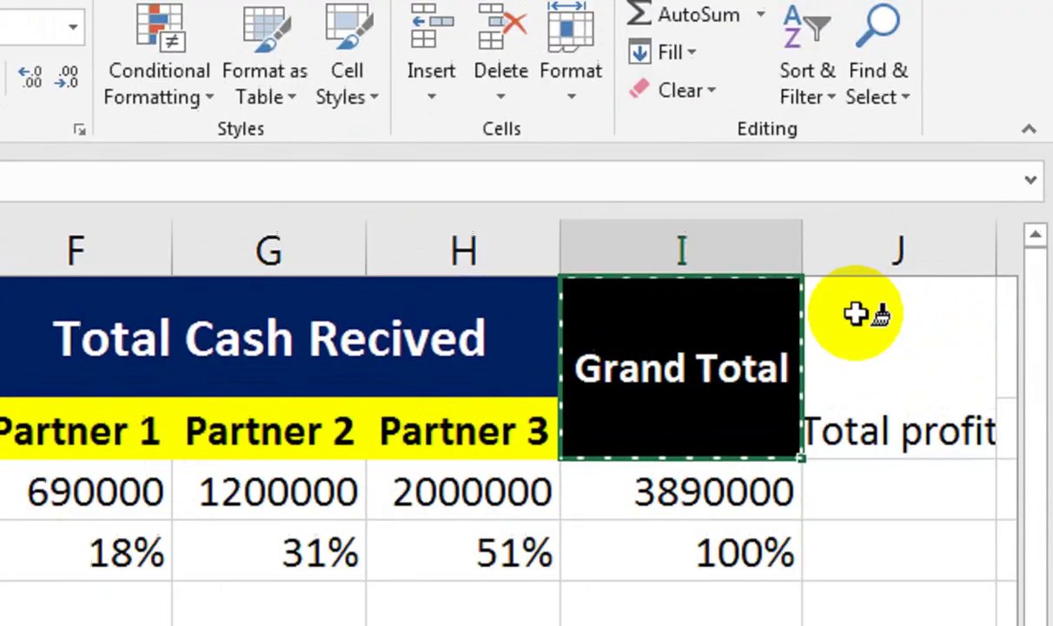
{"action": "left_click", "coordinate": [953, 217]}
{"action": "left_click", "coordinate": [200, 146]}
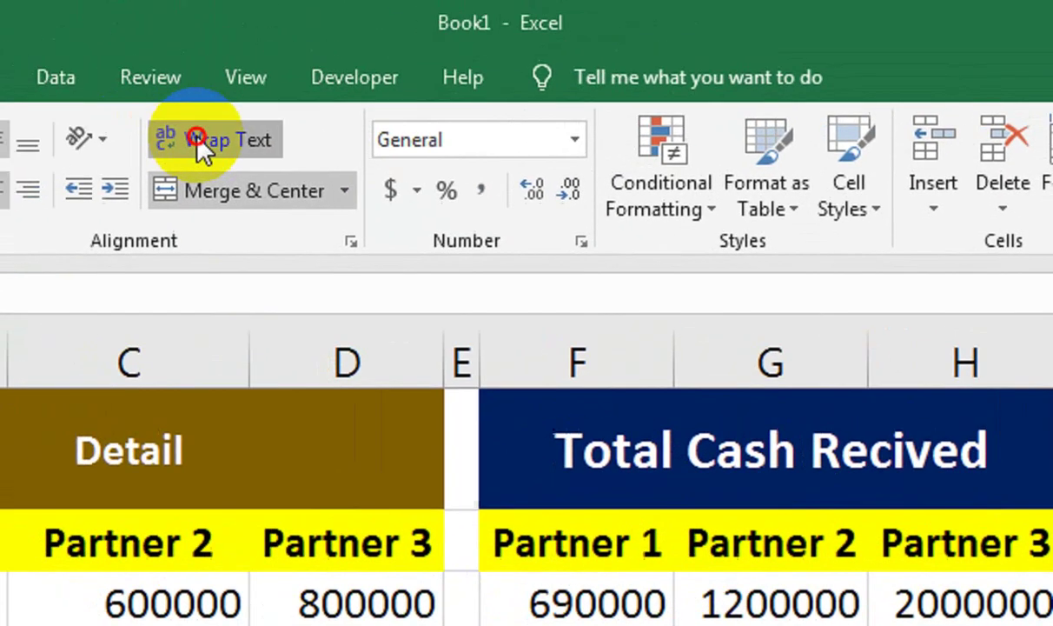
- Link J3 to the total profit on the second sheet with =Sheet2!H2 and make it bold
{"action": "left_click", "coordinate": [733, 463]}
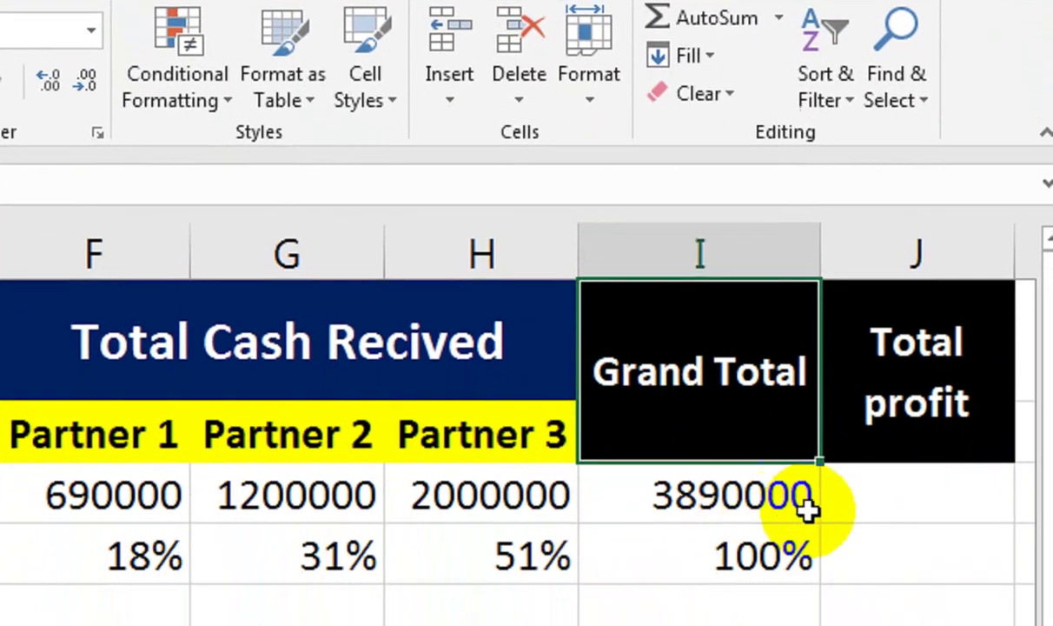
{"action": "left_click", "coordinate": [848, 610]}
{"action": "type", "text": "="}
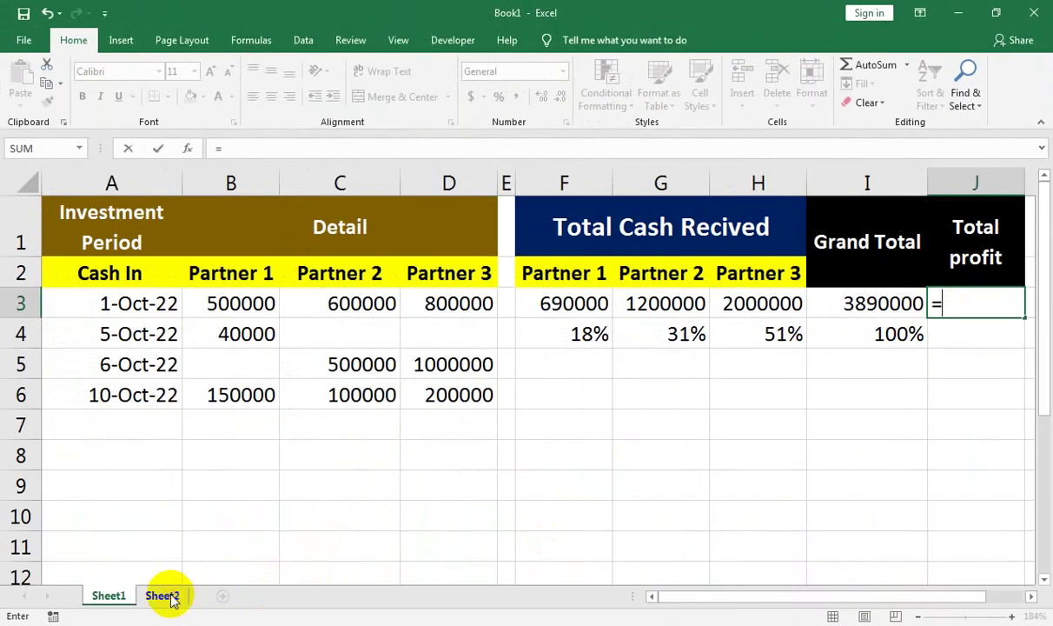
{"action": "left_click", "coordinate": [165, 596]}
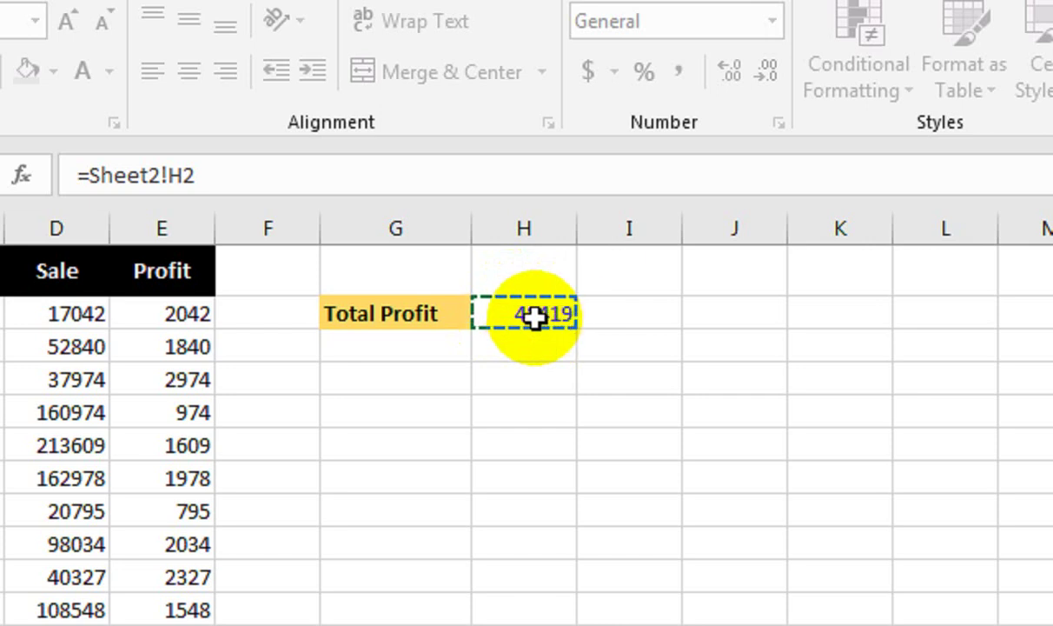
{"action": "key", "text": "Return"}
{"action": "left_click", "coordinate": [912, 477]}
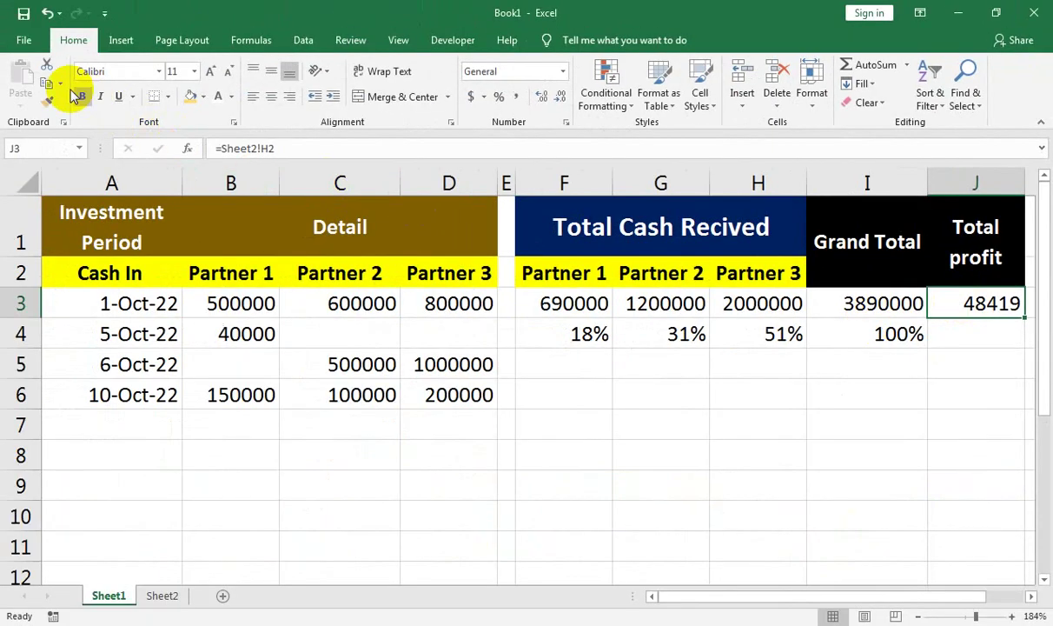
{"action": "left_click", "coordinate": [78, 100]}
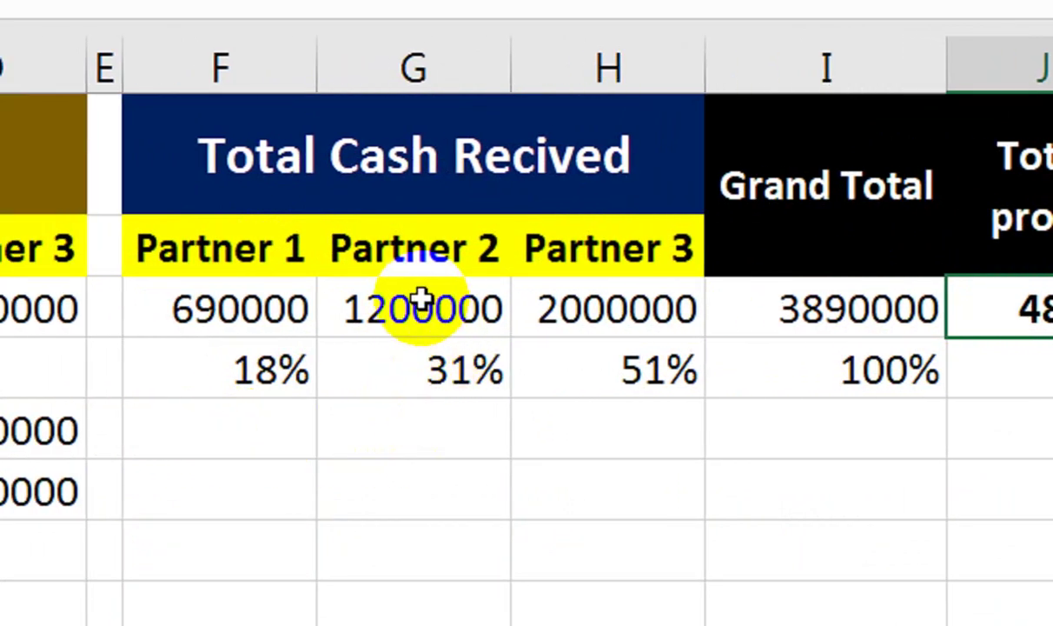
- Insert blank cells at F1:J4, shifting the Total Cash Recived block down
{"action": "left_click_drag", "start_coordinate": [197, 184], "coordinate": [970, 326]}
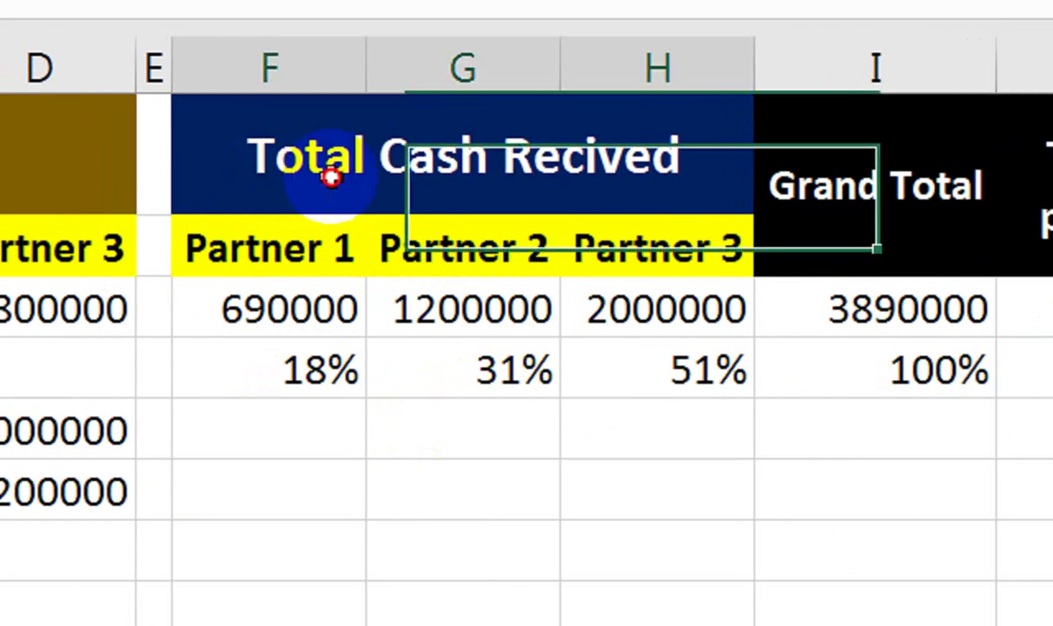
{"action": "left_click_drag", "start_coordinate": [840, 326], "coordinate": [849, 351]}
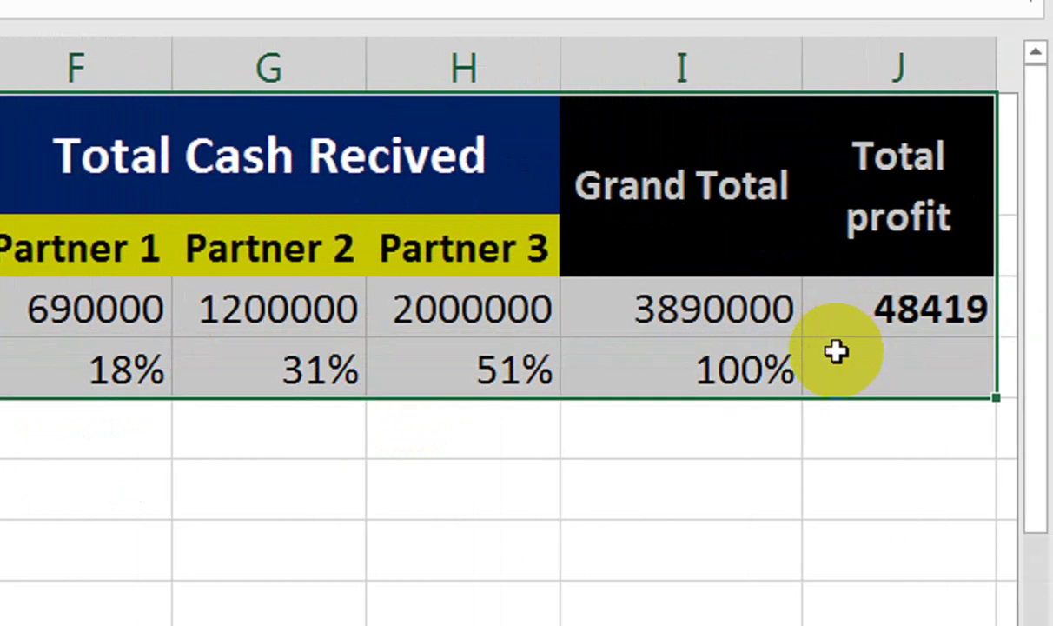
{"action": "key", "text": "ctrl+shift+plus"}
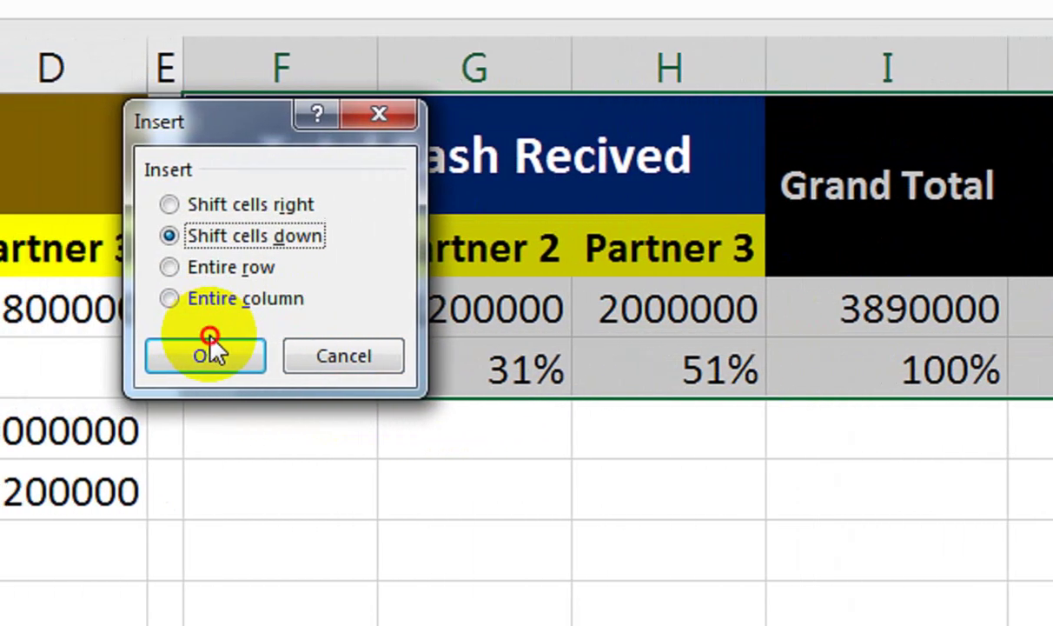
{"action": "left_click", "coordinate": [265, 351]}
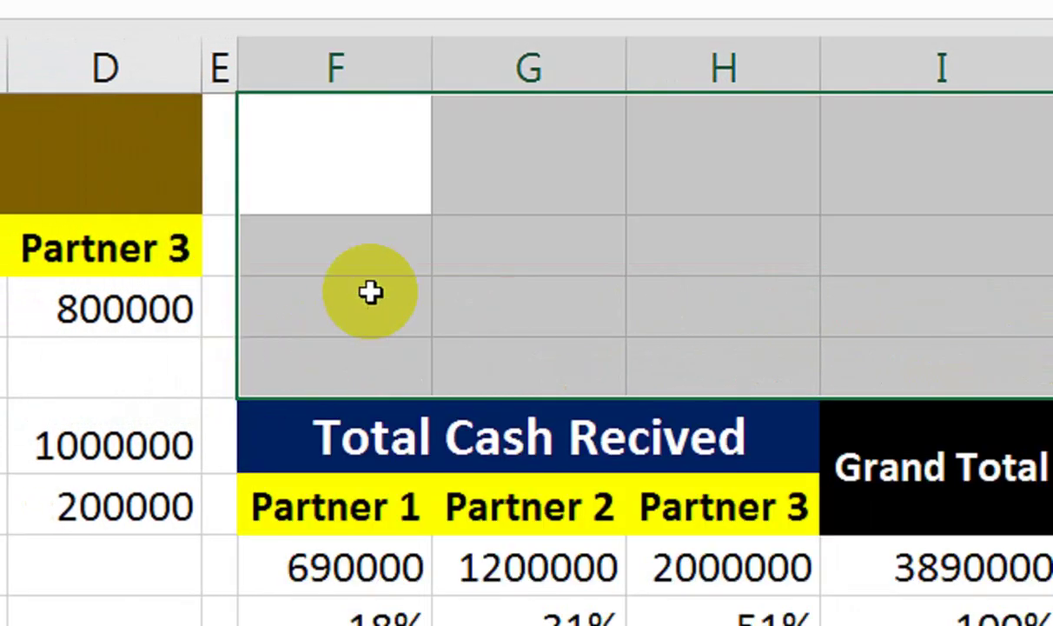
- Merge and center F1:G1 and enter the heading Total Investment
{"action": "left_click", "coordinate": [417, 228]}
{"action": "left_click_drag", "start_coordinate": [418, 207], "coordinate": [513, 171]}
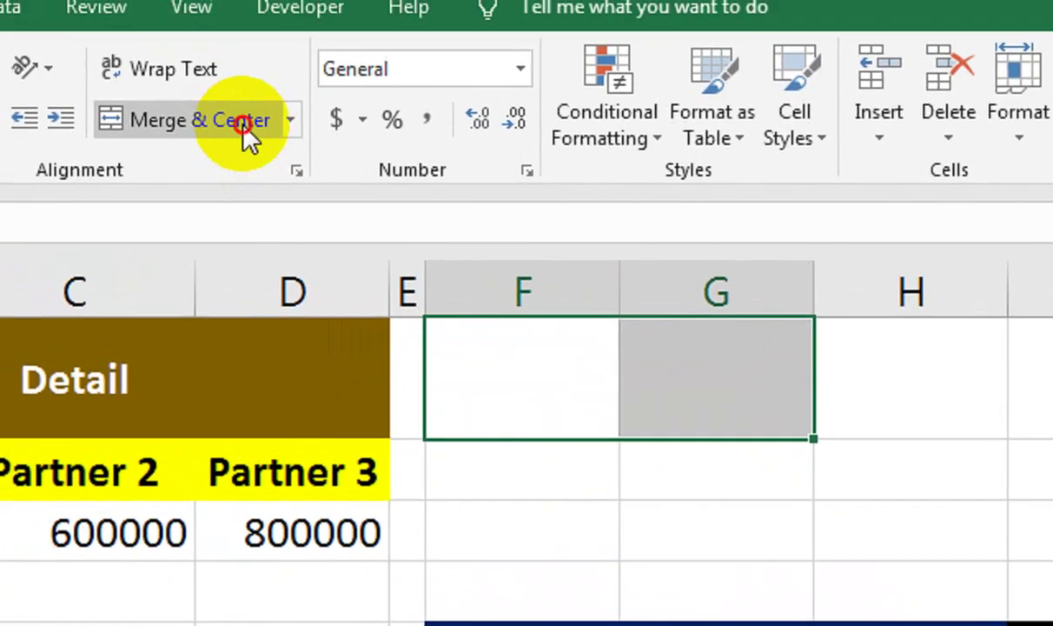
{"action": "left_click", "coordinate": [243, 124]}
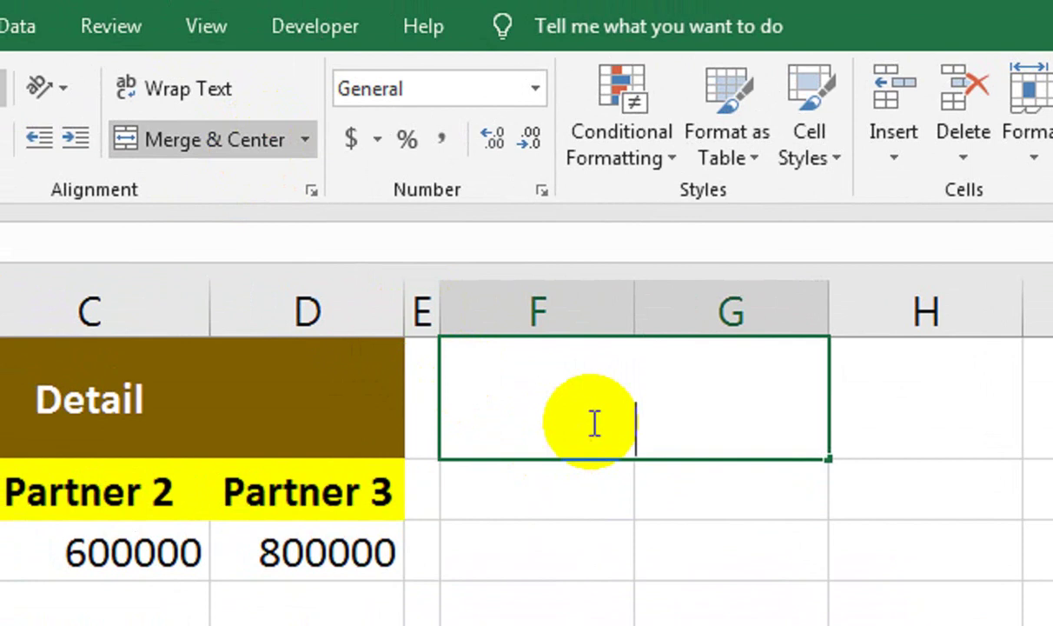
{"action": "type", "text": "tot"}
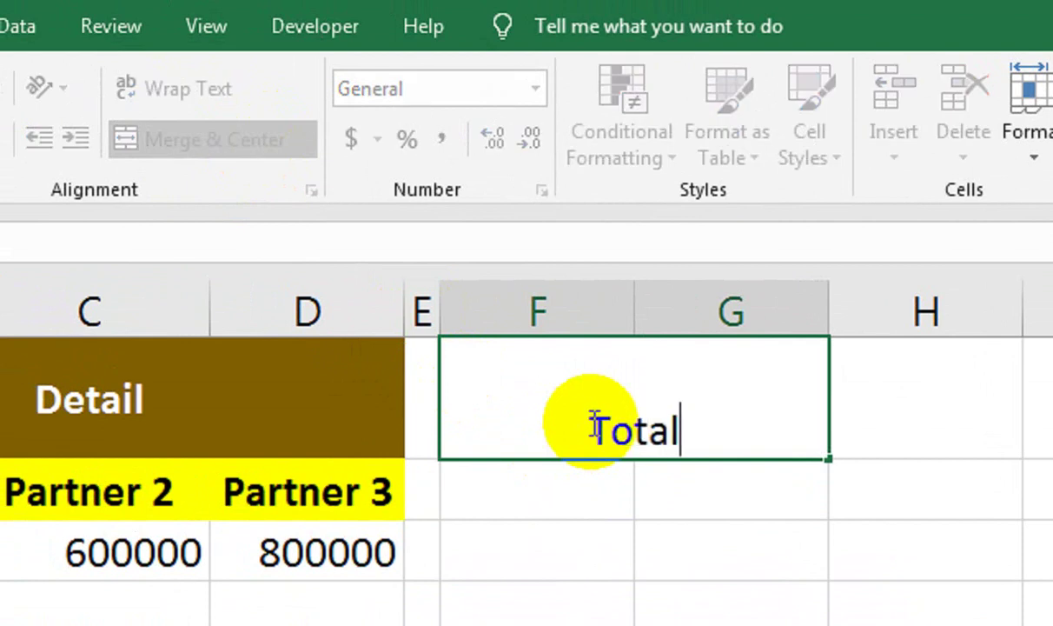
{"action": "type", "text": "al Inves"}
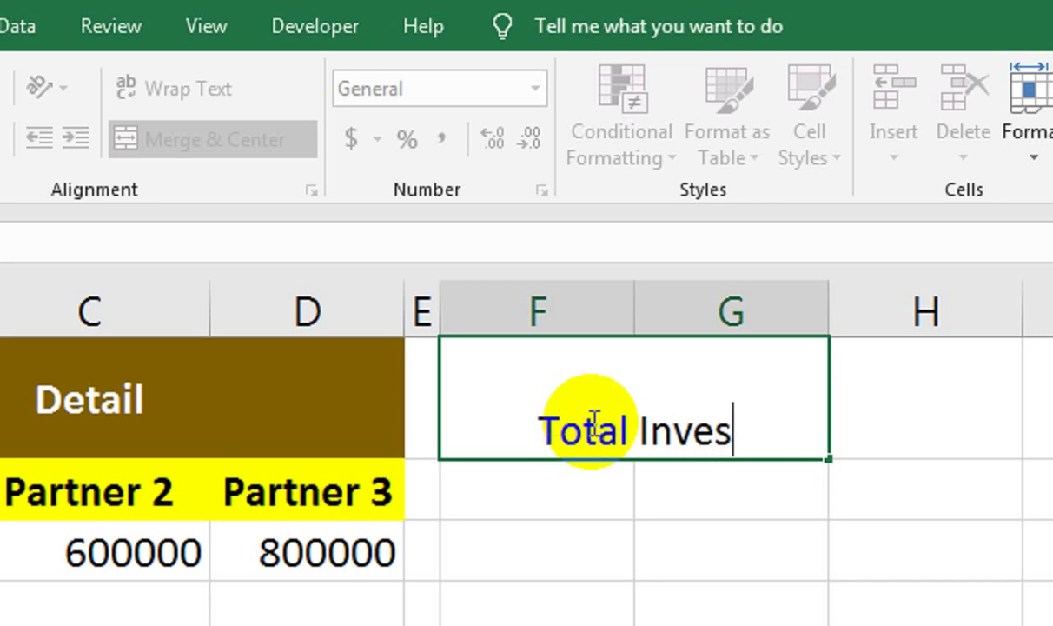
{"action": "type", "text": "tment"}
{"action": "key", "text": "Return"}
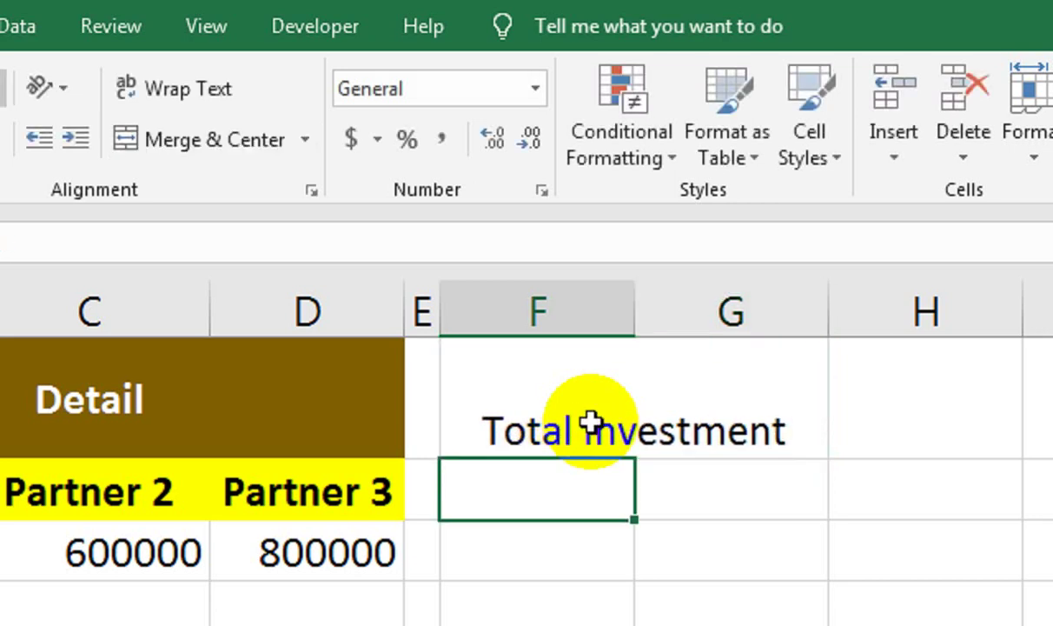
- Format the Total Investment heading as bold with a light gold fill, a larger font and middle vertical alignment
{"action": "left_click", "coordinate": [553, 435]}
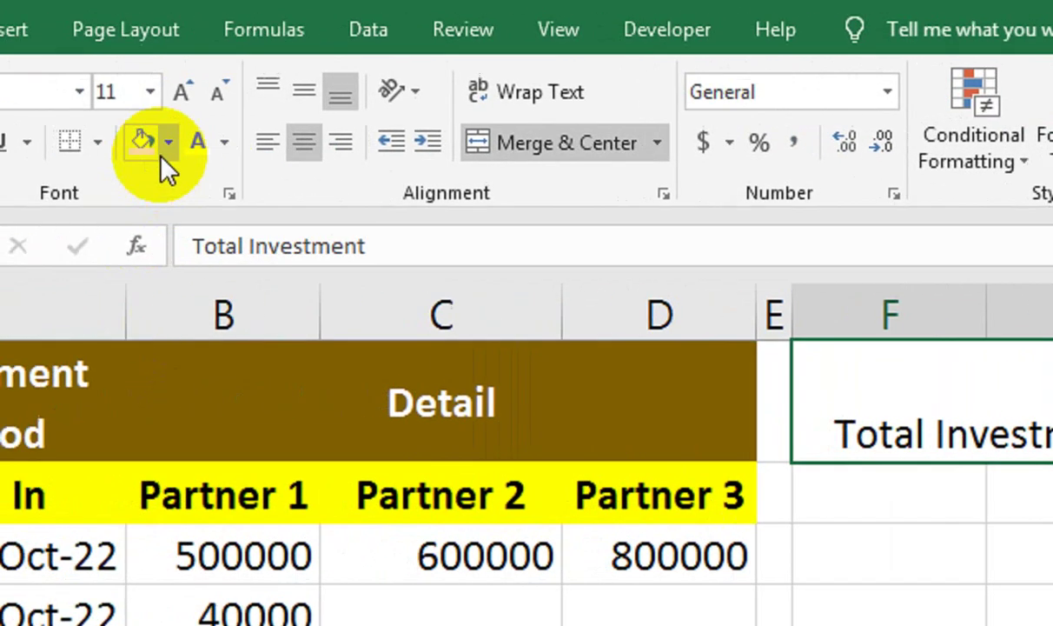
{"action": "left_click", "coordinate": [241, 155]}
{"action": "left_click", "coordinate": [20, 143]}
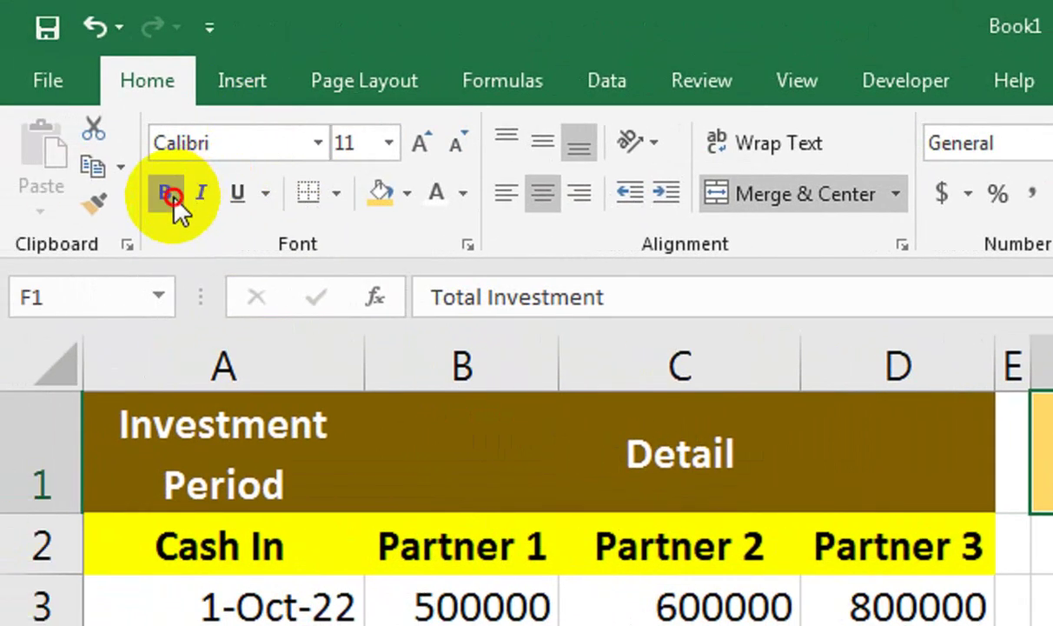
{"action": "left_click", "coordinate": [418, 143]}
- Merge and center F2:G2 and total the Purchase column there with =SUM(Sheet2!C:C)
{"action": "left_click", "coordinate": [904, 489]}
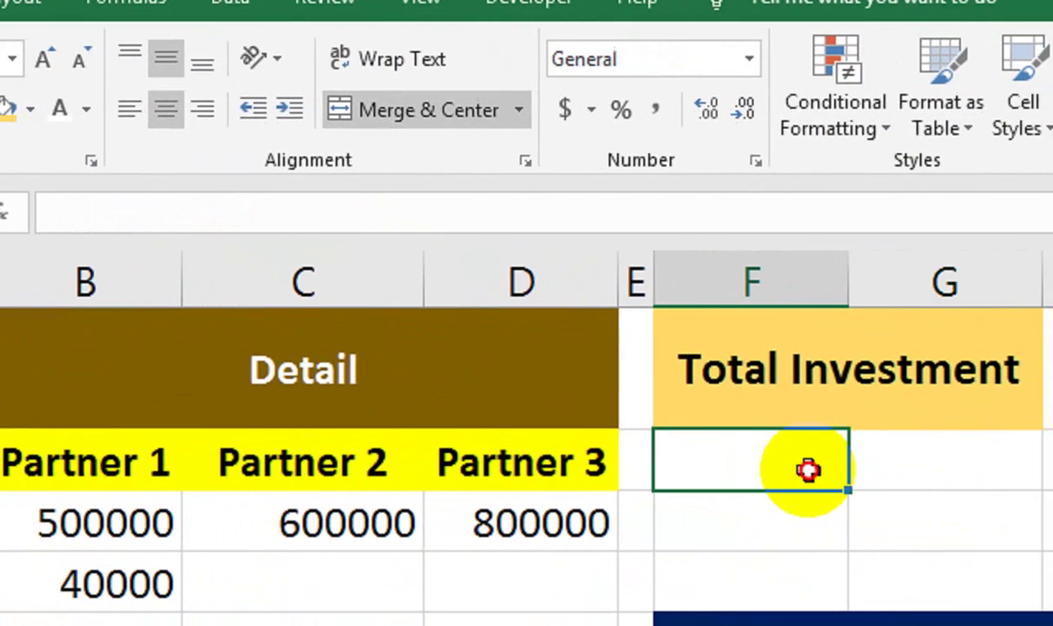
{"action": "left_click_drag", "start_coordinate": [798, 467], "coordinate": [904, 465]}
{"action": "left_click", "coordinate": [431, 110]}
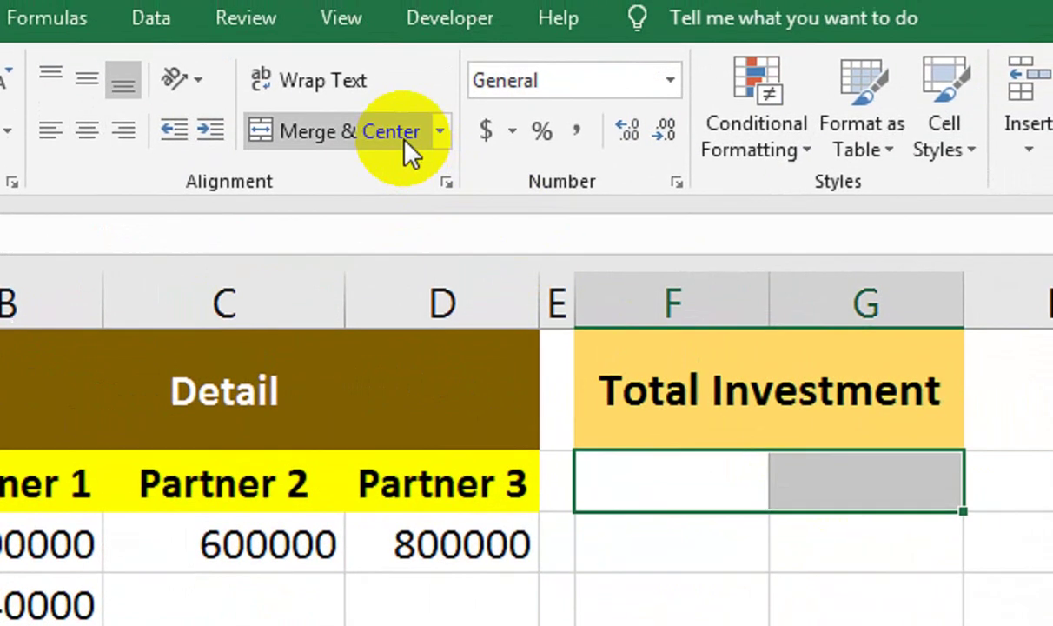
{"action": "type", "text": "=SUM("}
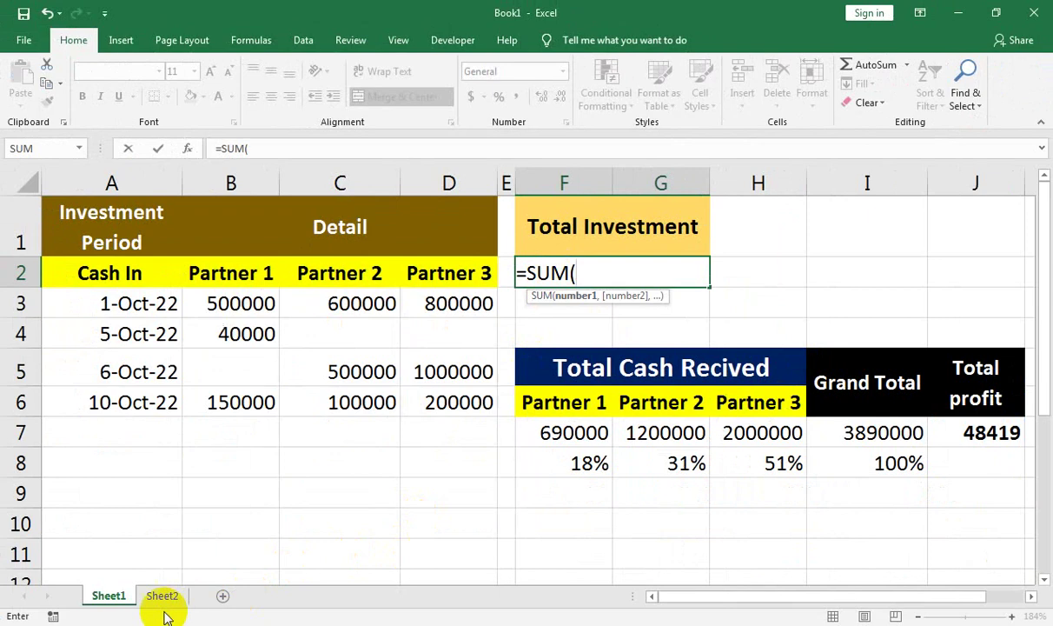
{"action": "key", "text": "ctrl+Page_Down"}
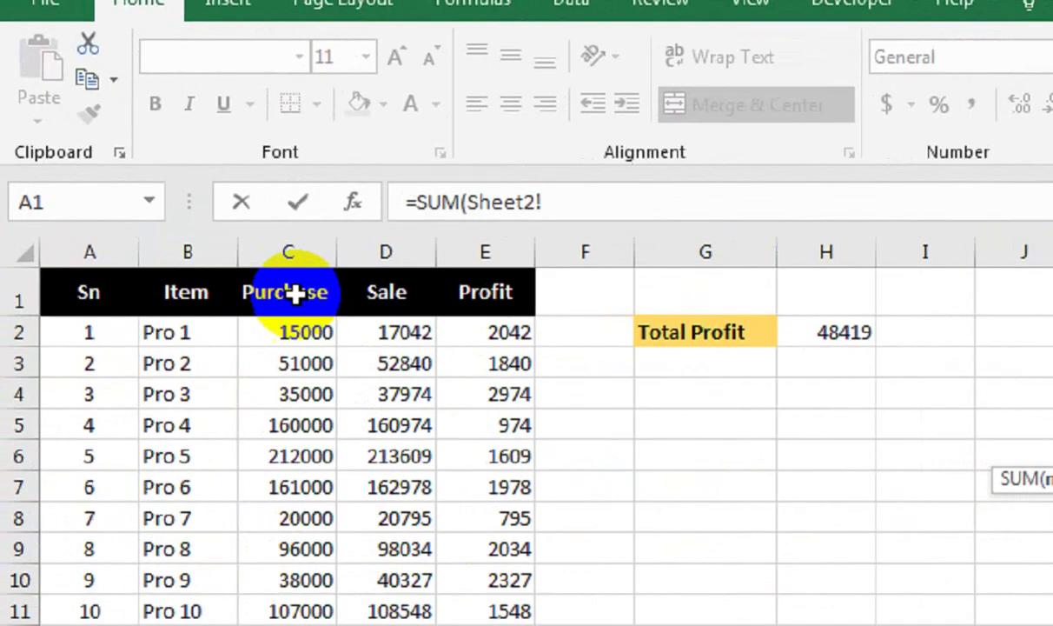
{"action": "left_click", "coordinate": [161, 173]}
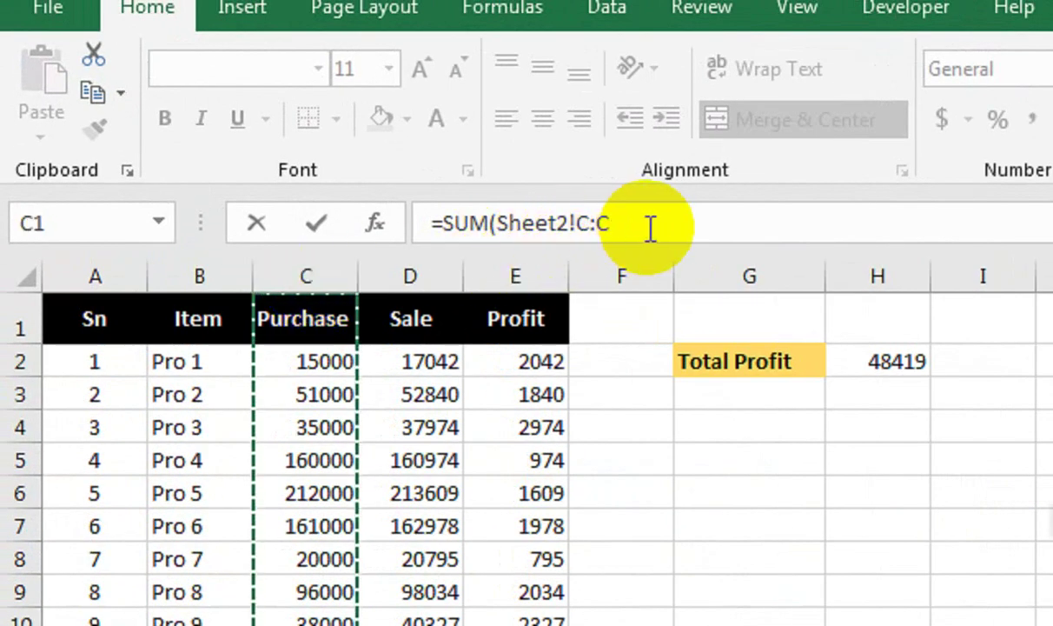
{"action": "type", "text": ")"}
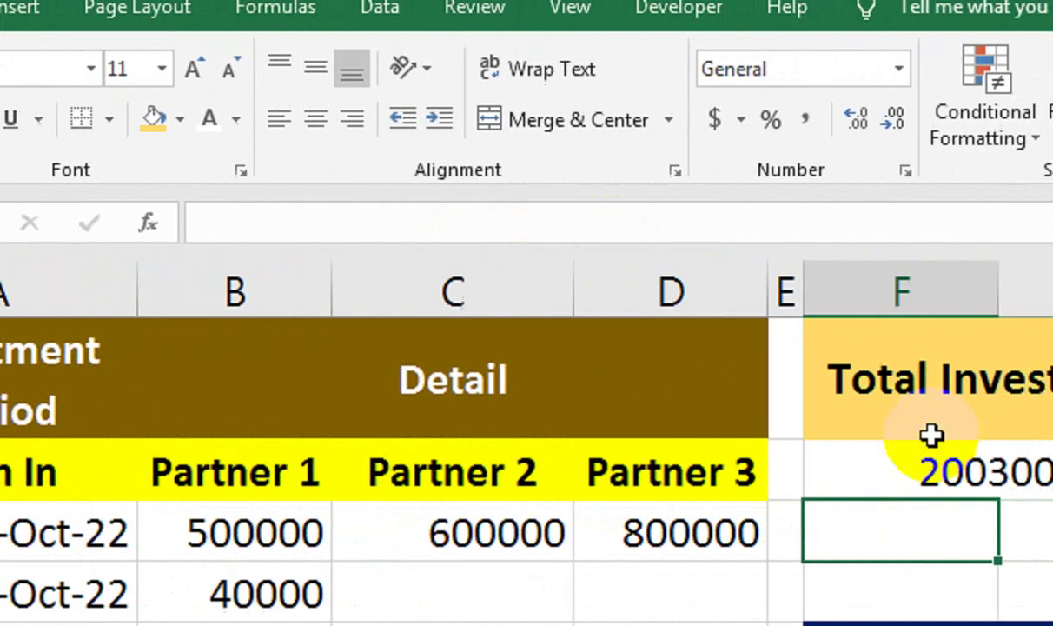
- Make the investment total in F2 bold and enlarge its font
{"action": "left_click", "coordinate": [933, 434]}
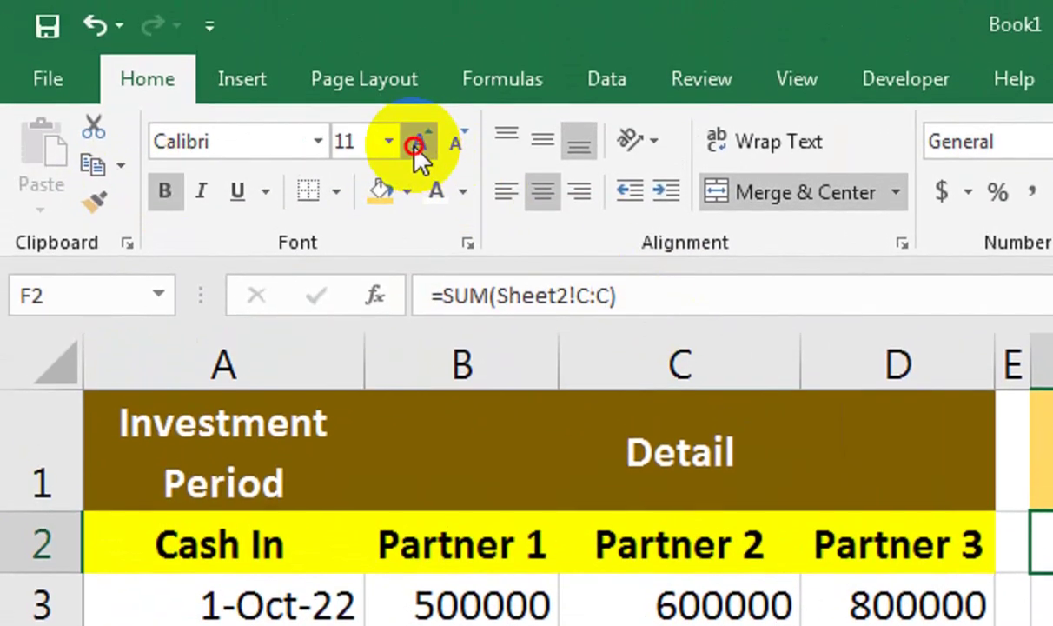
{"action": "left_click", "coordinate": [420, 111]}
{"action": "left_click", "coordinate": [420, 112]}
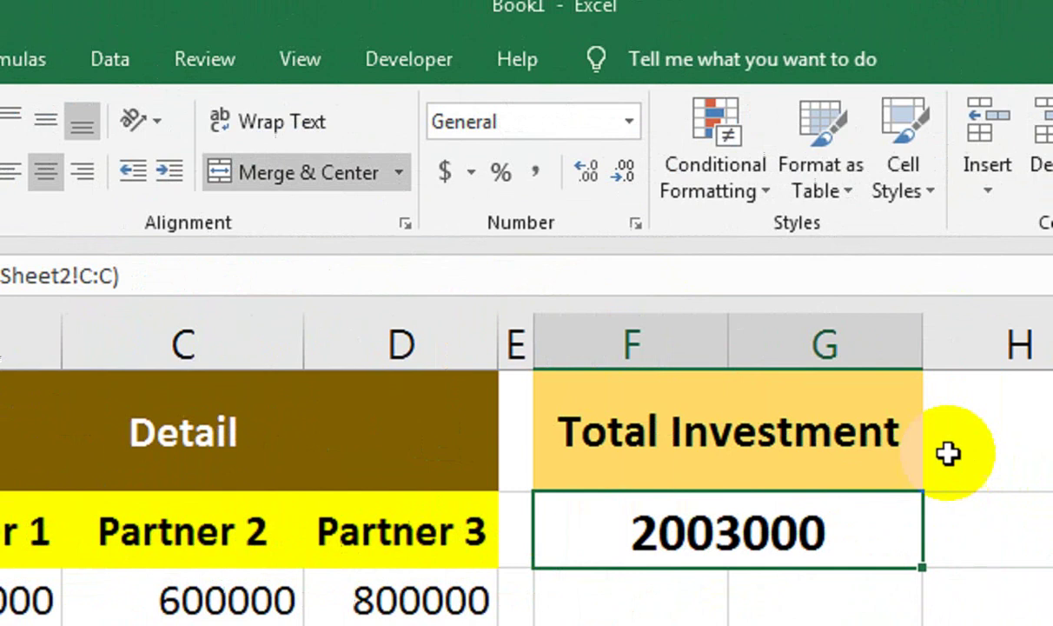
- Merge and center H1:I1 and enter the heading Total Sale
{"action": "left_click_drag", "start_coordinate": [999, 437], "coordinate": [877, 418]}
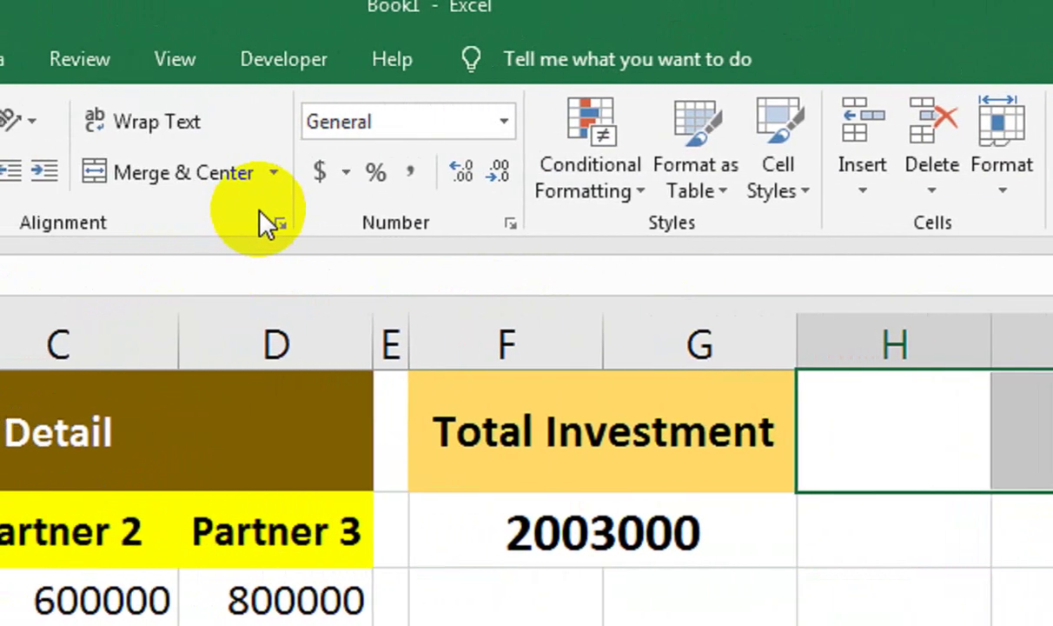
{"action": "left_click", "coordinate": [213, 174]}
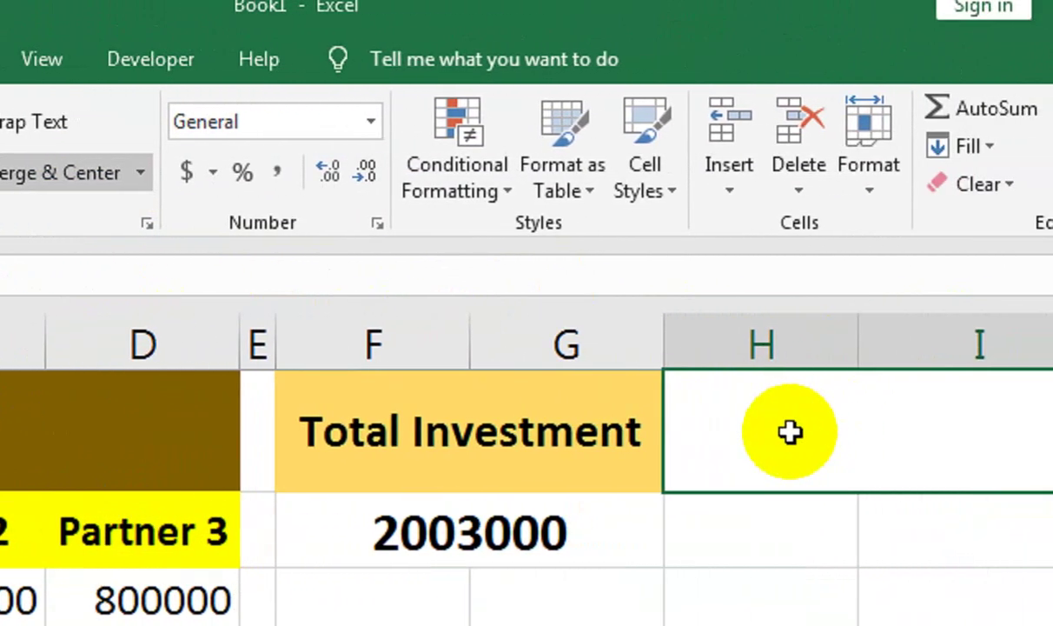
{"action": "type", "text": "Tota"}
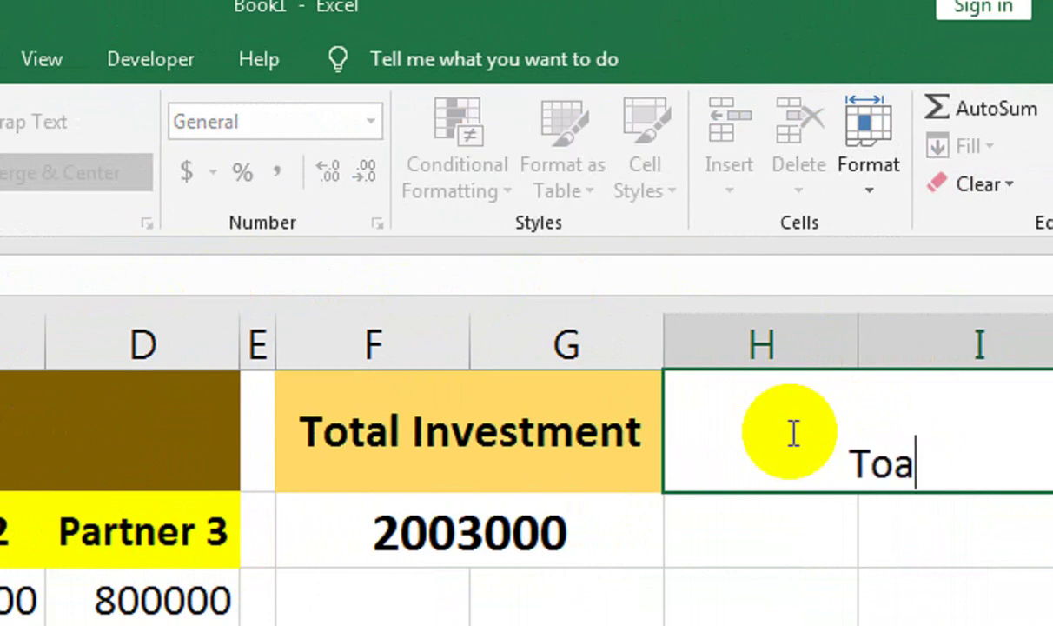
{"action": "type", "text": "l Sae"}
{"action": "key", "text": "BackSpace"}
{"action": "type", "text": "le"}
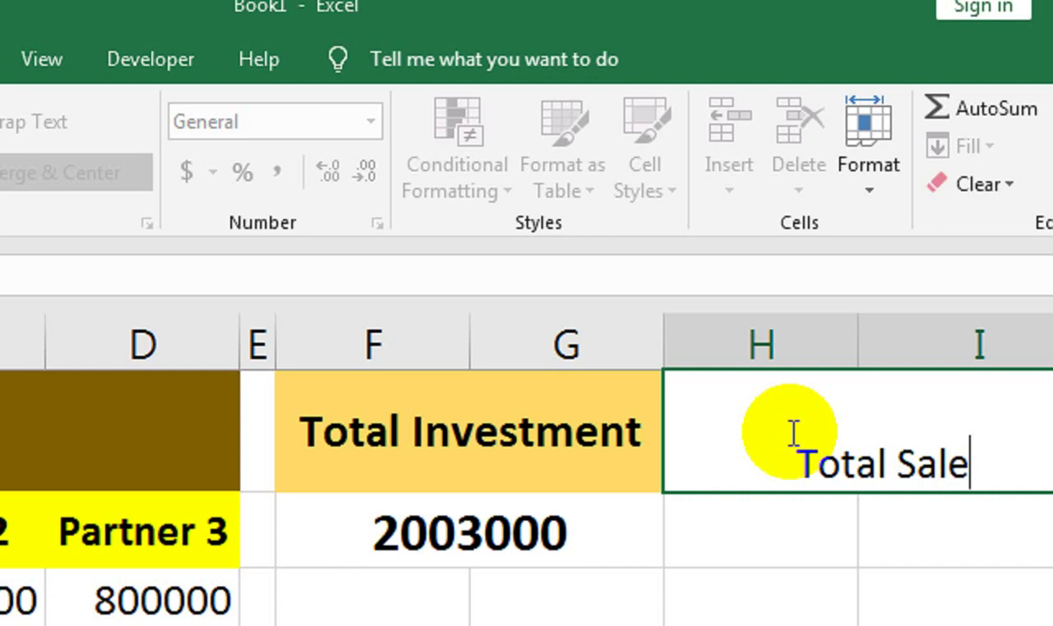
{"action": "key", "text": "Return"}
{"action": "left_click", "coordinate": [789, 432]}
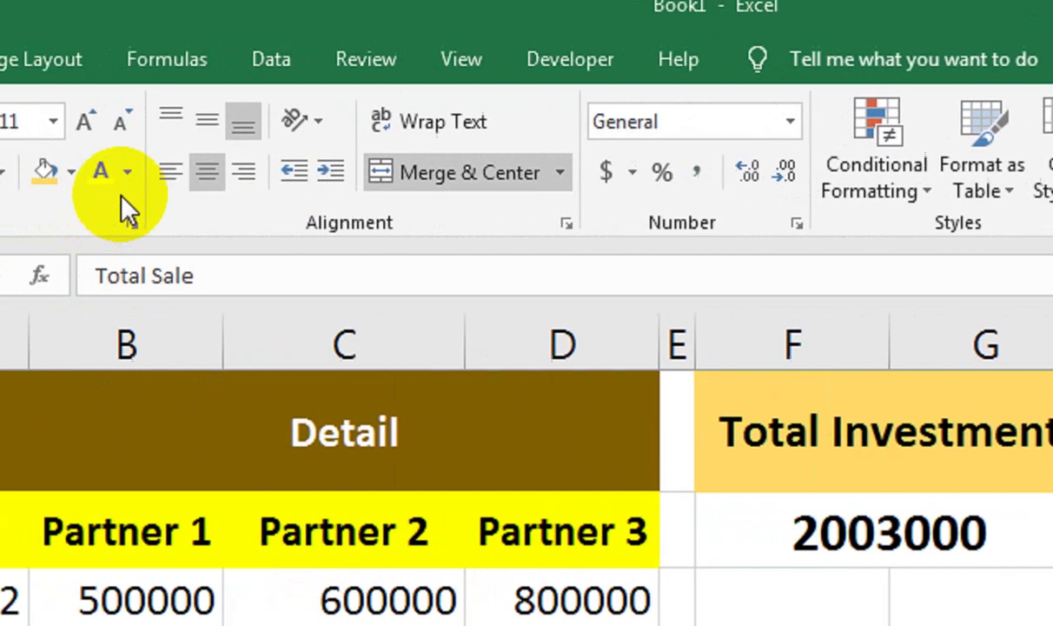
- Format the Total Sale heading with a dark blue fill, bold white enlarged text and middle vertical alignment
{"action": "left_click", "coordinate": [71, 171]}
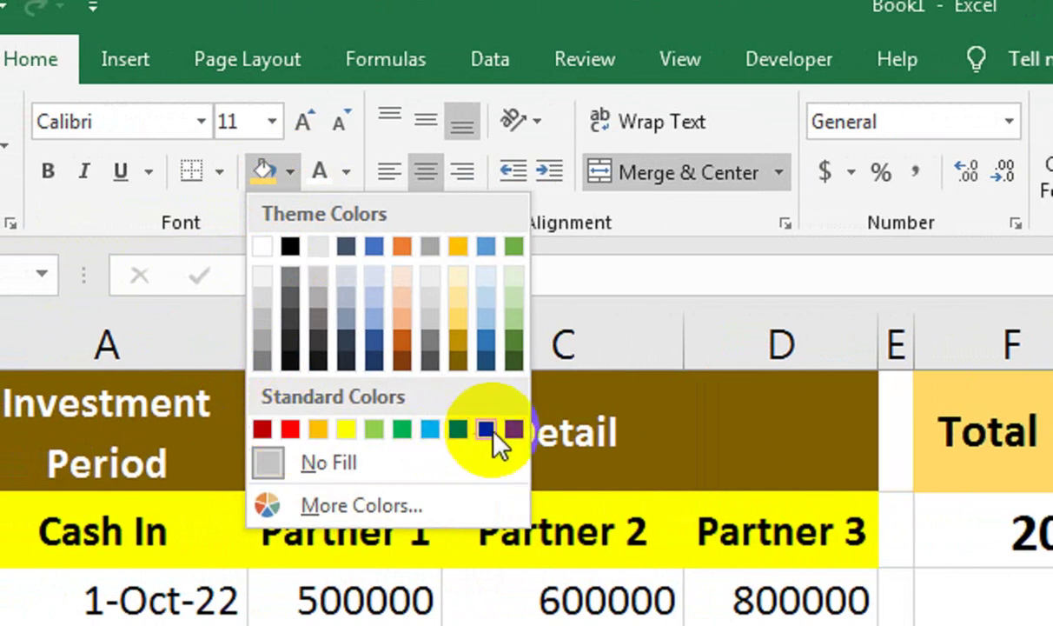
{"action": "left_click", "coordinate": [487, 429]}
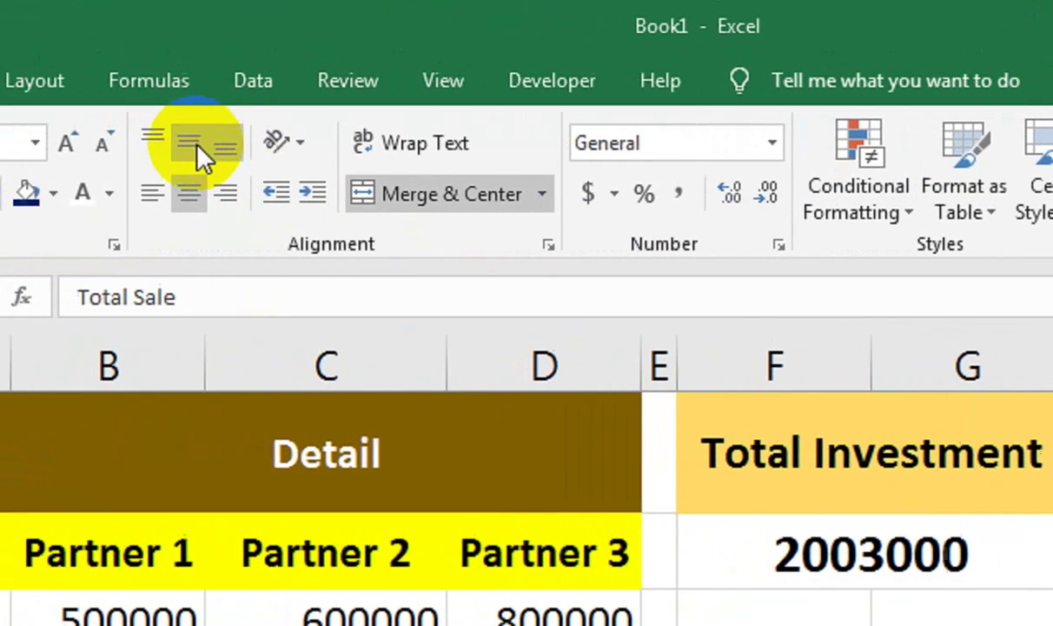
{"action": "left_click", "coordinate": [419, 146]}
{"action": "left_click", "coordinate": [419, 146]}
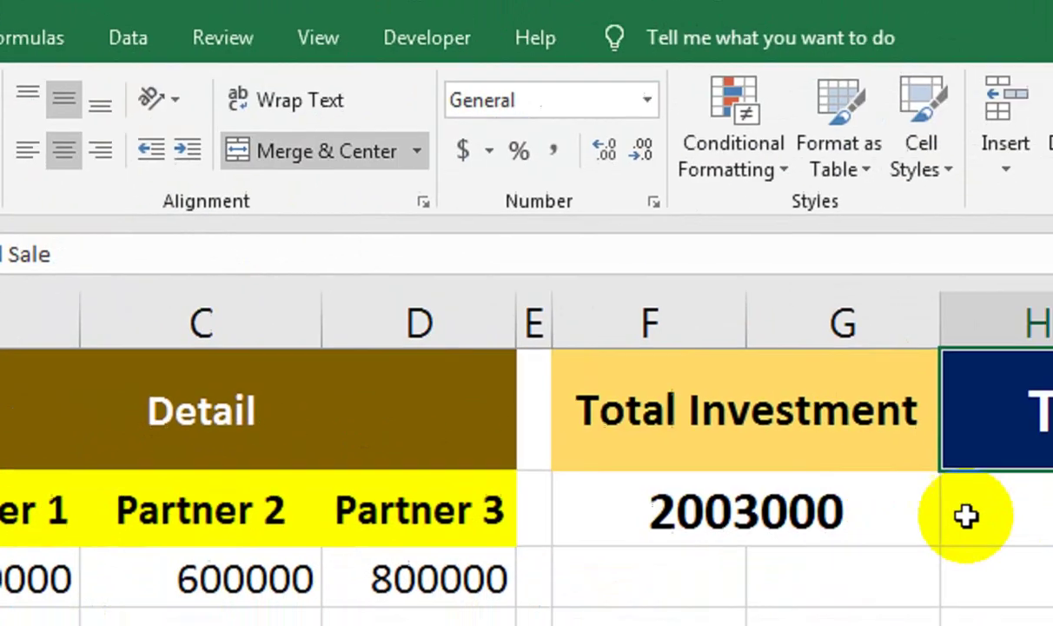
- Merge and center H2:I2 and total the Sale column there with =SUM(Sheet2!D:D)
{"action": "left_click_drag", "start_coordinate": [966, 516], "coordinate": [964, 460]}
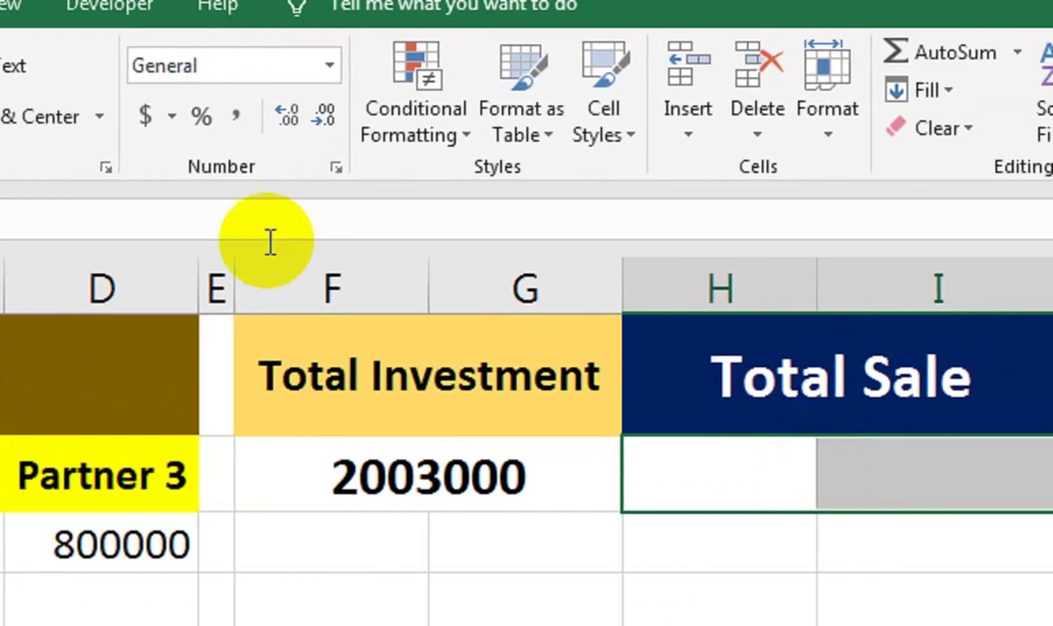
{"action": "left_click", "coordinate": [380, 149]}
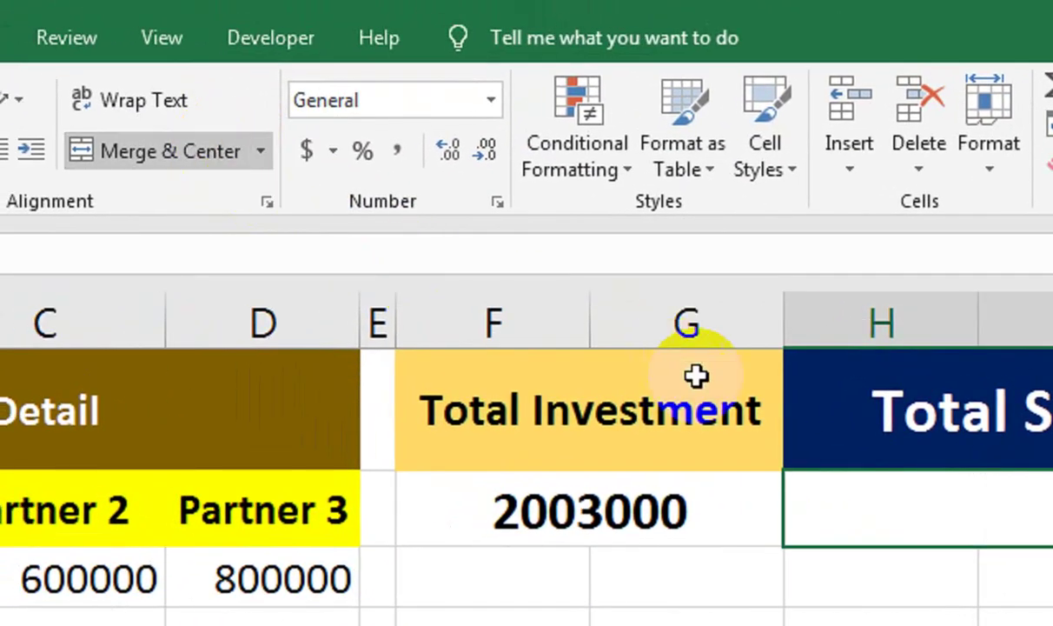
{"action": "type", "text": "=sum"}
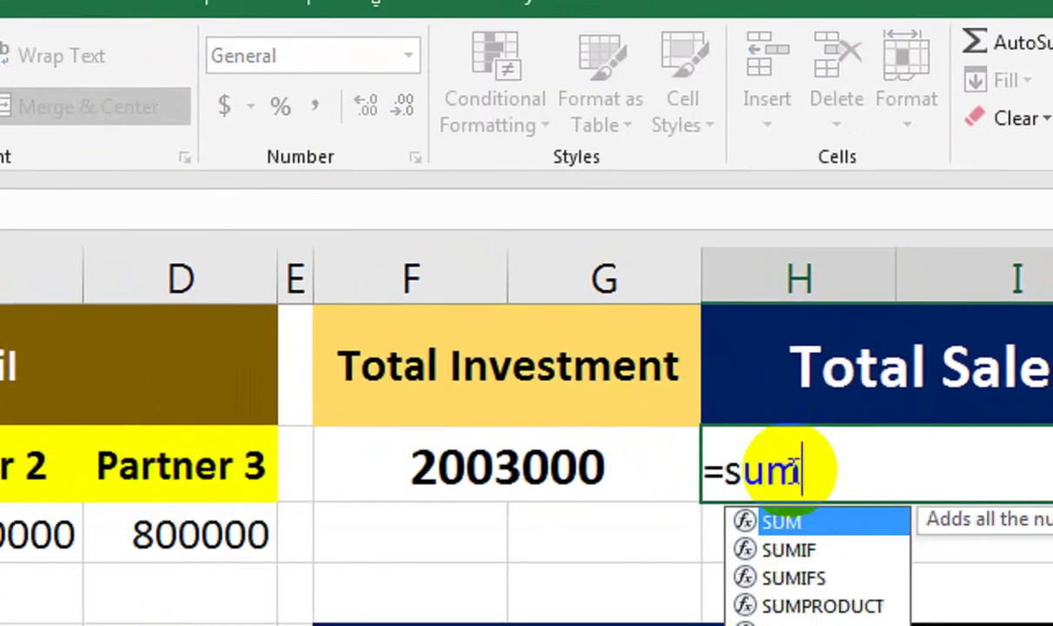
{"action": "key", "text": "Tab"}
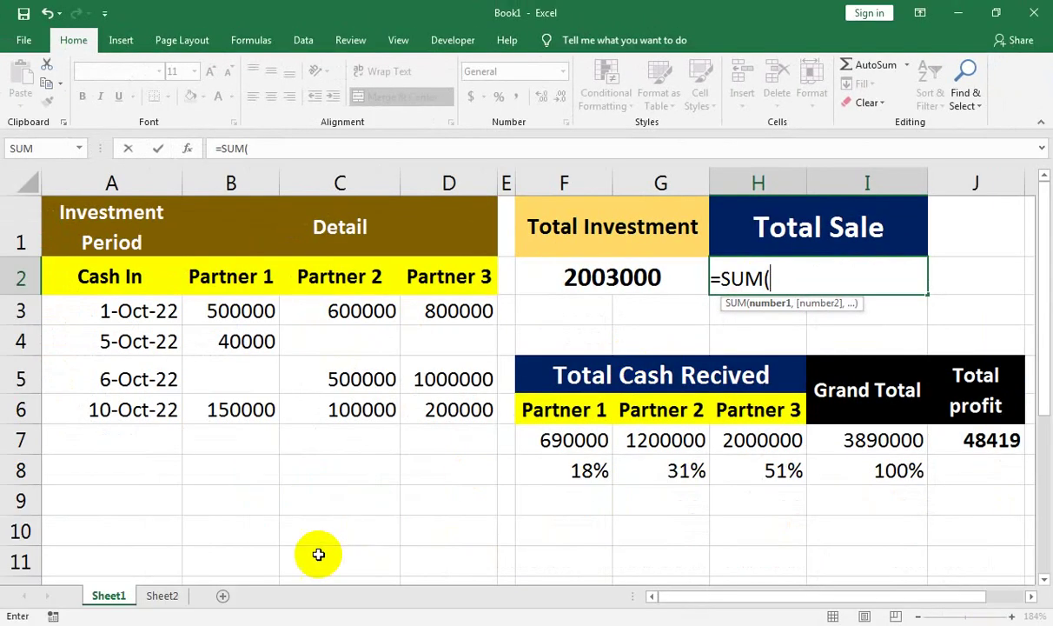
{"action": "left_click", "coordinate": [164, 596]}
{"action": "left_click", "coordinate": [259, 179]}
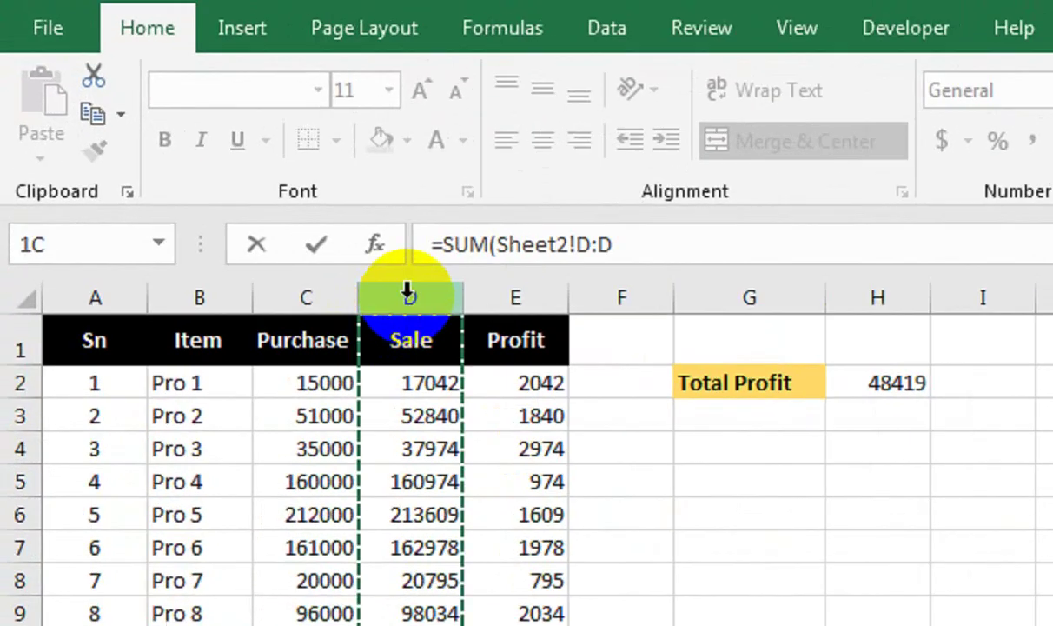
{"action": "key", "text": "Return"}
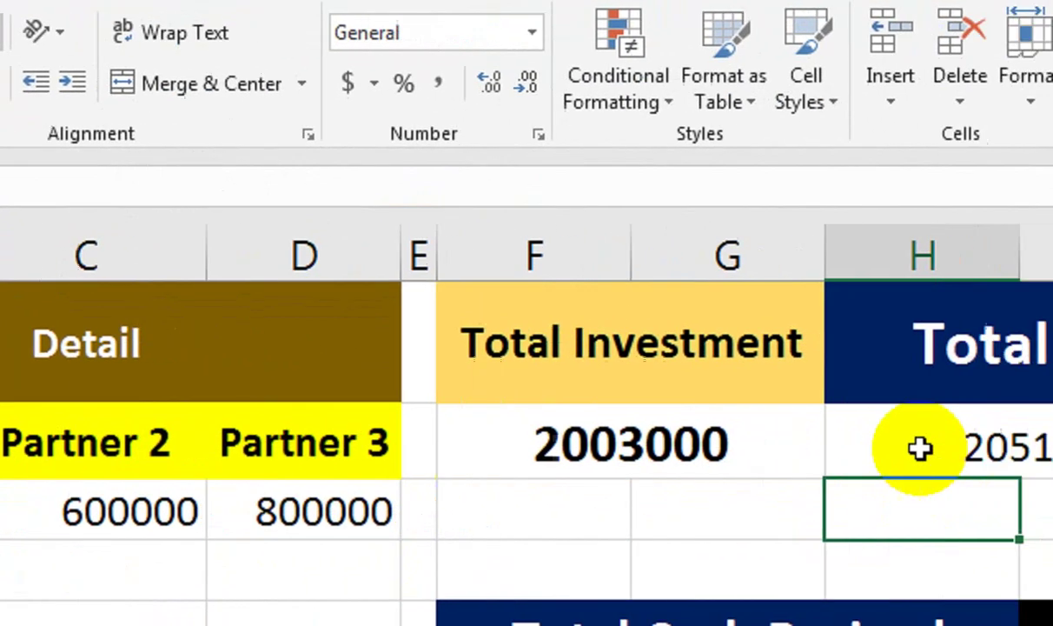
- Copy the formatting of the investment total in F2 onto the sale total in H2
{"action": "left_click", "coordinate": [920, 448]}
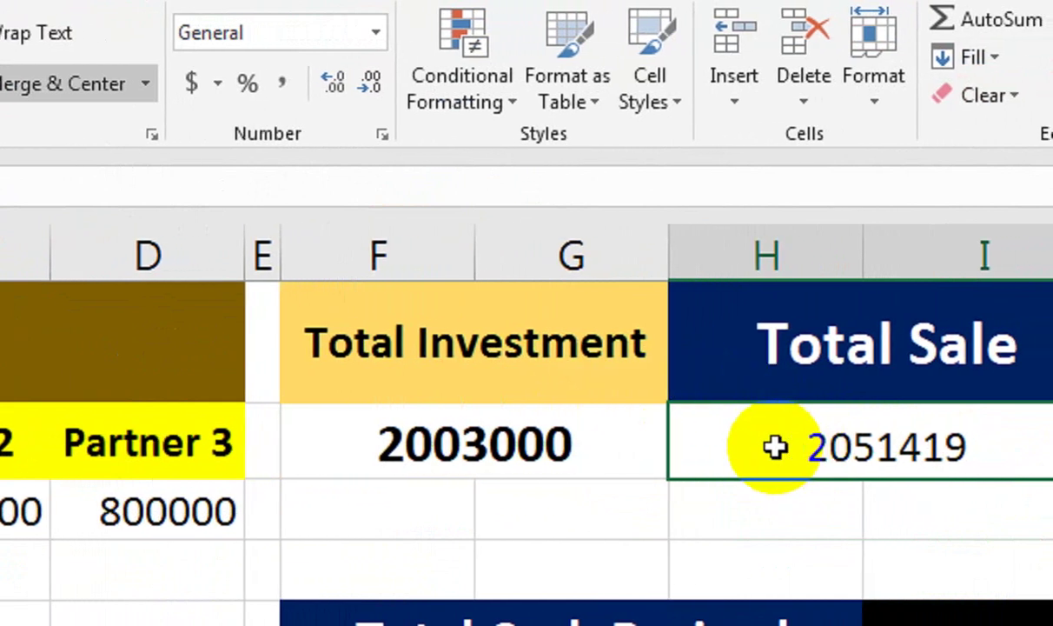
{"action": "left_click", "coordinate": [630, 440]}
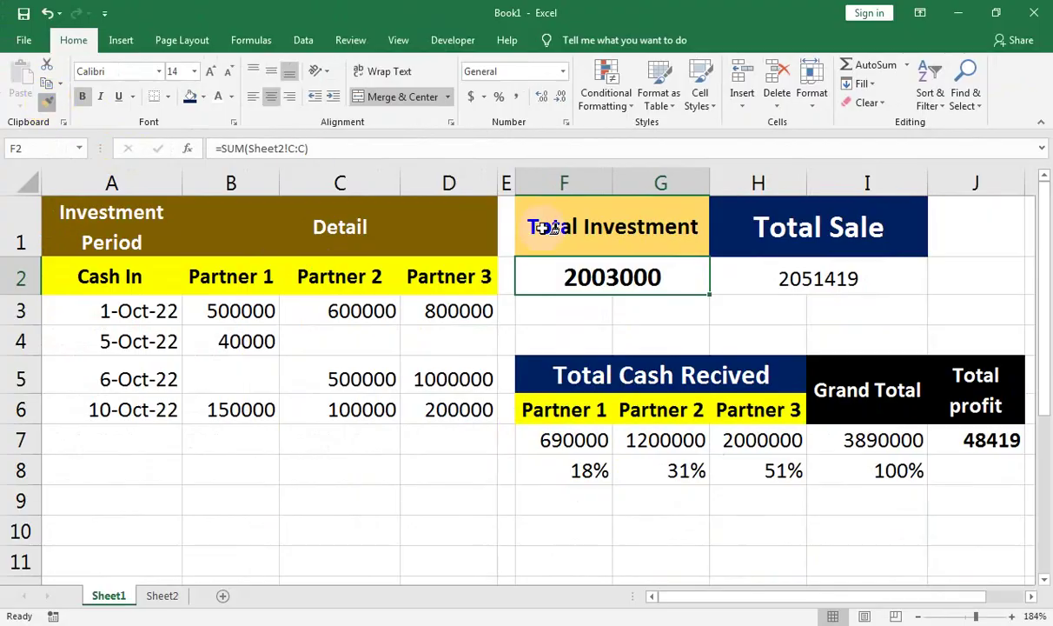
{"action": "key", "text": "ctrl+c"}
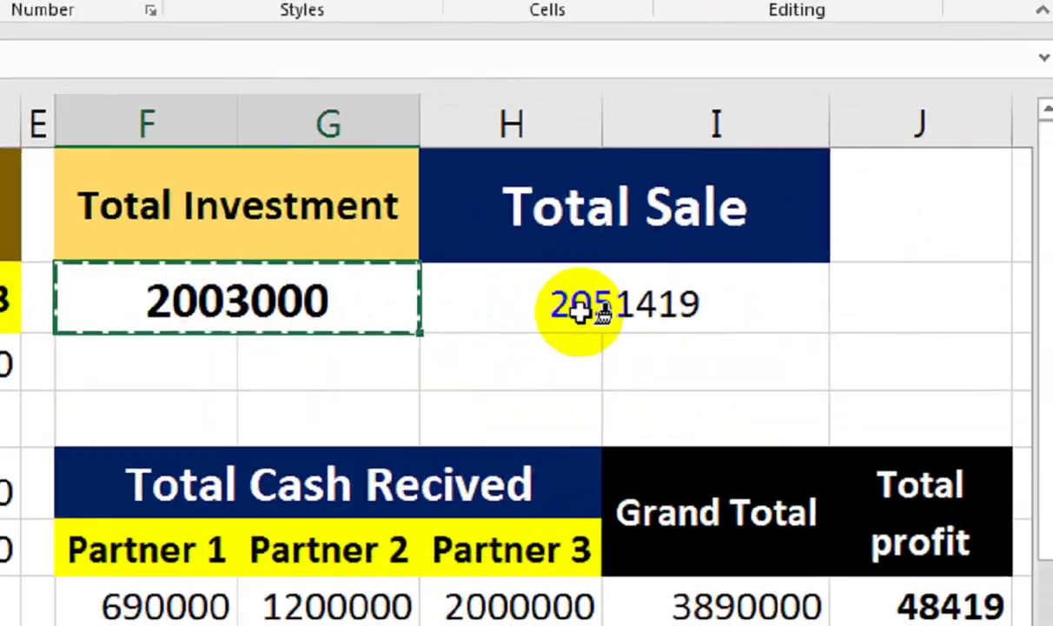
{"action": "left_click", "coordinate": [795, 278]}
{"action": "left_click", "coordinate": [751, 310]}
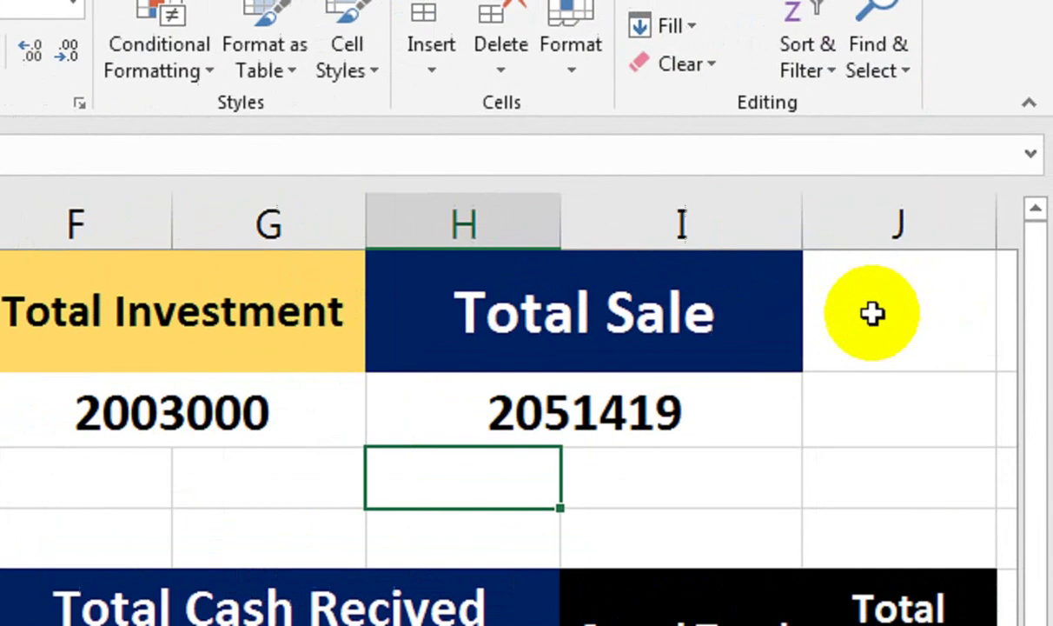
- Enter the heading Cash in Hand in cell J1
{"action": "left_click", "coordinate": [954, 244]}
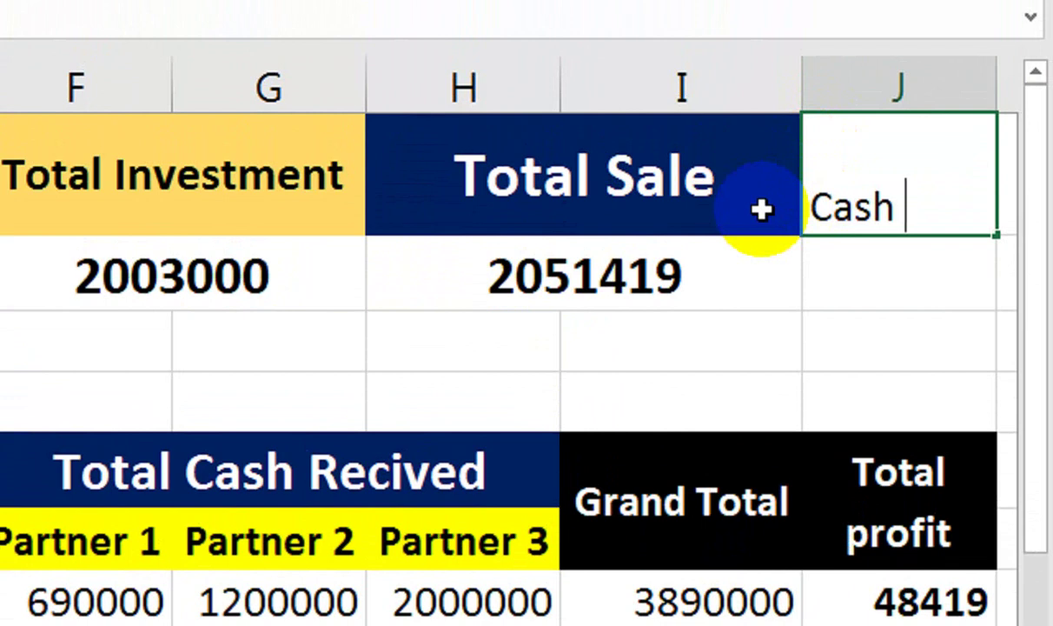
{"action": "type", "text": "nd"}
{"action": "key", "text": "Return"}
- Format the Cash in Hand heading with wrapped, centered bold white text on a black fill and middle vertical alignment
{"action": "left_click", "coordinate": [874, 176]}
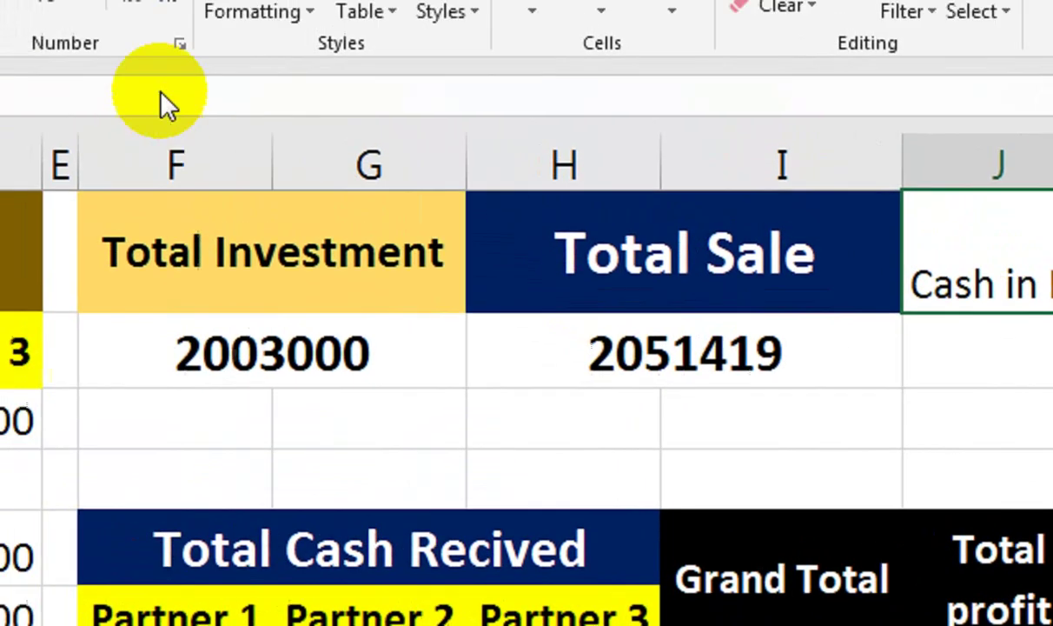
{"action": "left_click", "coordinate": [259, 146]}
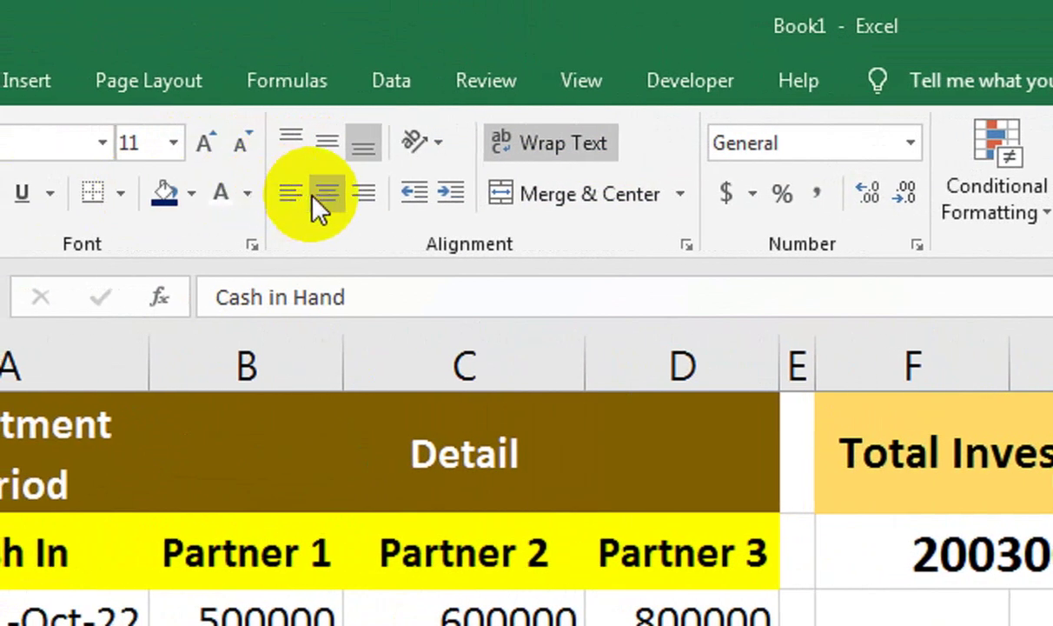
{"action": "left_click", "coordinate": [192, 195]}
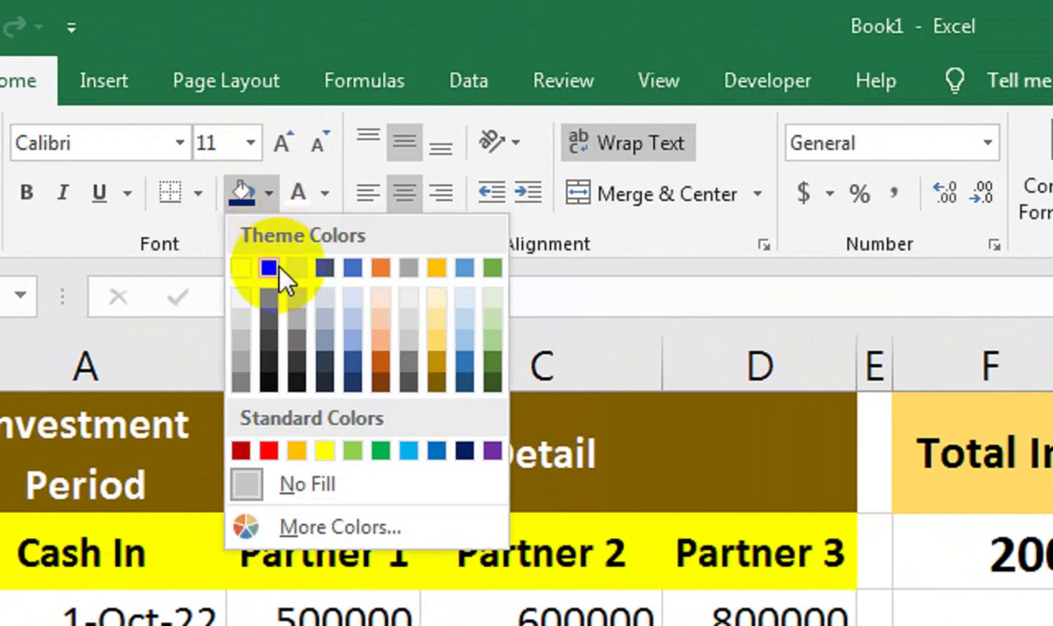
{"action": "left_click", "coordinate": [276, 269]}
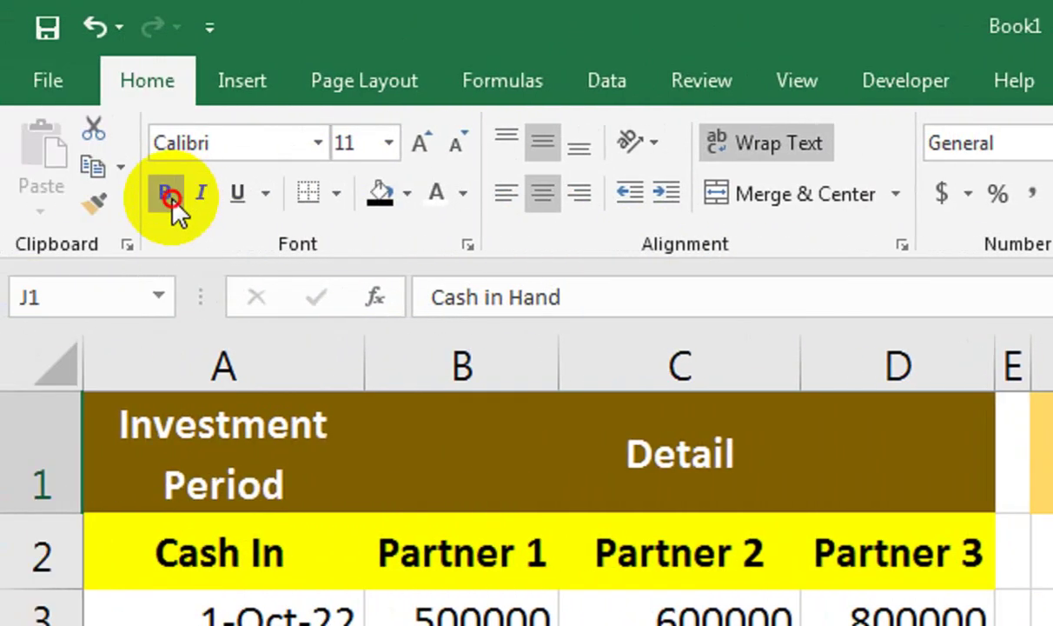
{"action": "left_click", "coordinate": [170, 199]}
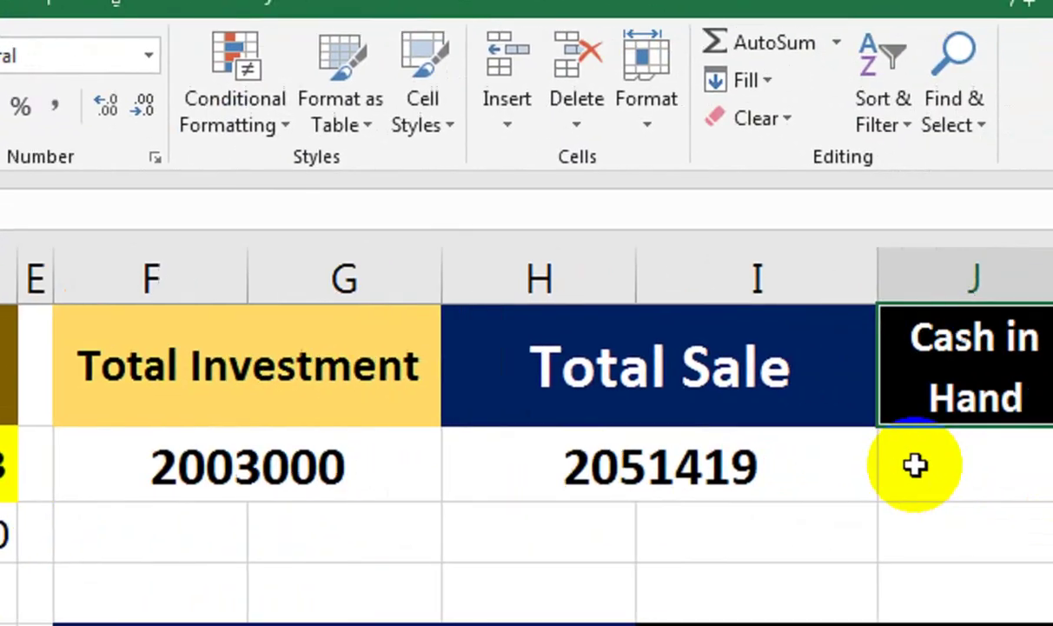
- Calculate the cash in hand in J2 with =I7-F2 and make the value bold
{"action": "left_click", "coordinate": [915, 465]}
{"action": "type", "text": "="}
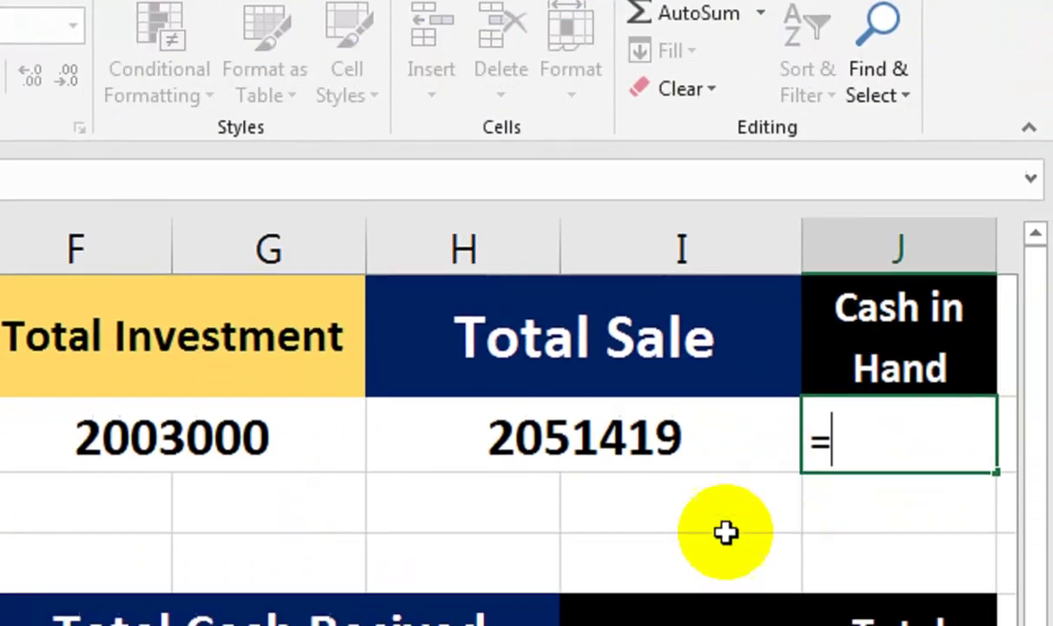
{"action": "left_click", "coordinate": [686, 521]}
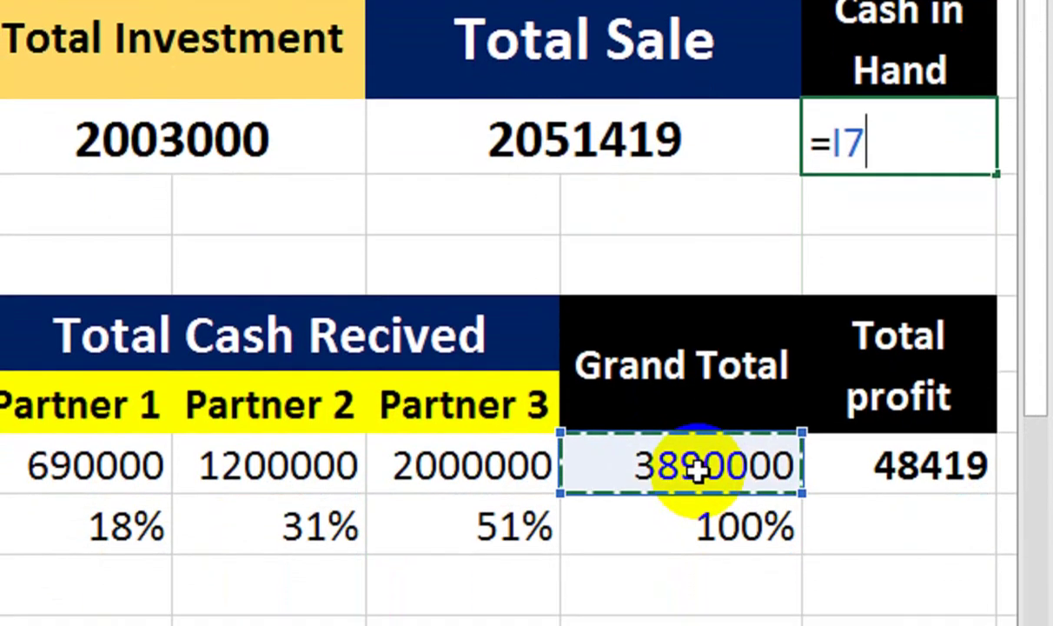
{"action": "type", "text": "-"}
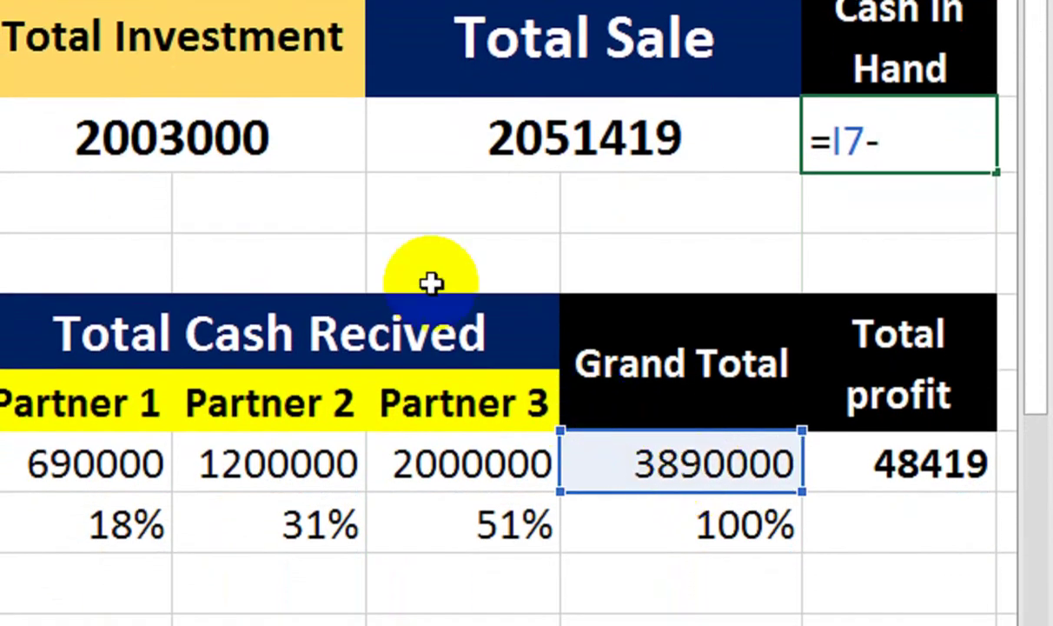
{"action": "left_click", "coordinate": [318, 142]}
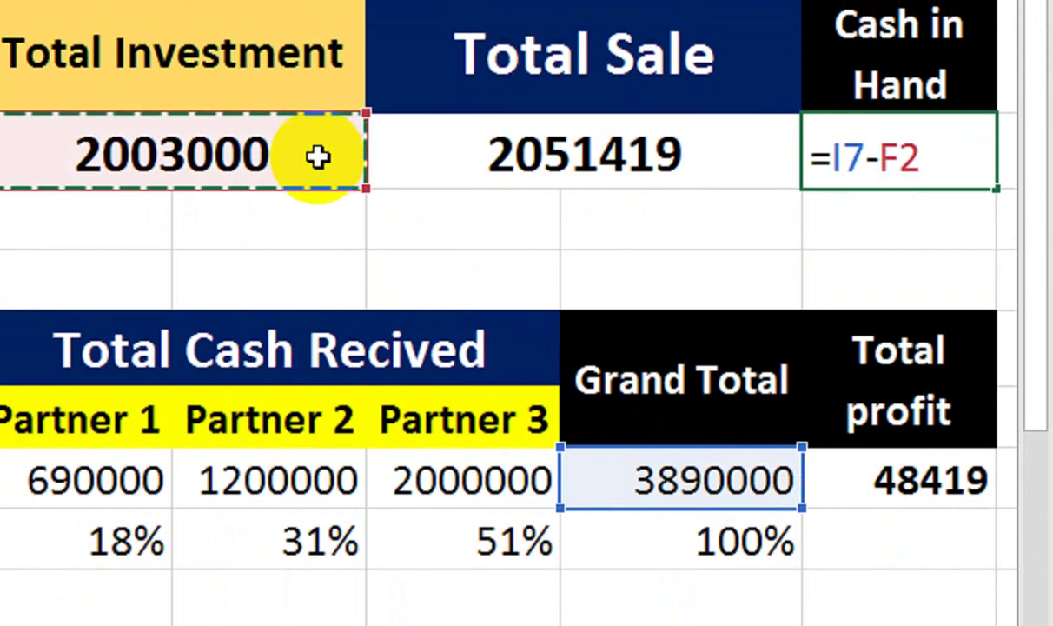
{"action": "key", "text": "Return"}
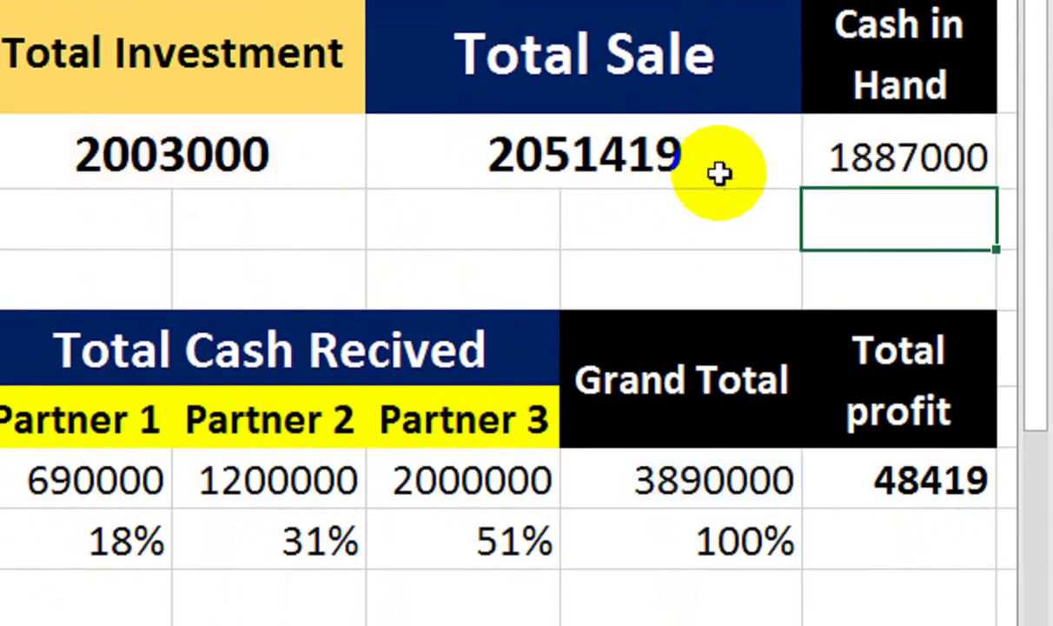
{"action": "left_click", "coordinate": [813, 162]}
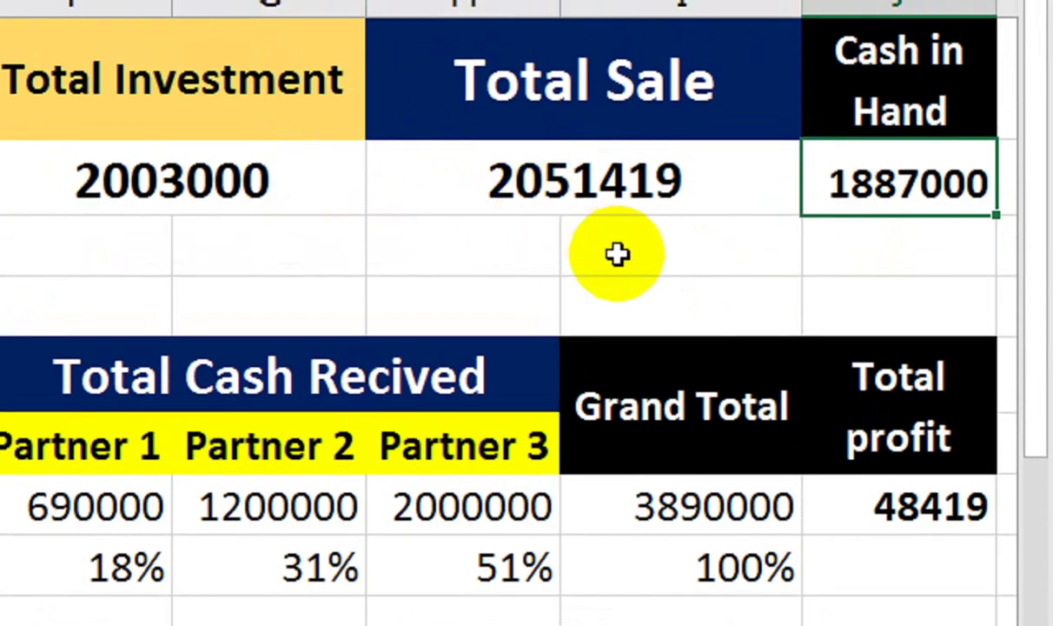
- Cross-check the total profit in H3 with the temporary formula =H2-F2 and clear the cell again
{"action": "left_click", "coordinate": [521, 257]}
{"action": "type", "text": "="}
{"action": "key", "text": "Up"}
{"action": "type", "text": "-"}
{"action": "key", "text": "Up"}
{"action": "key", "text": "Left"}
{"action": "key", "text": "Left"}
{"action": "key", "text": "Left"}
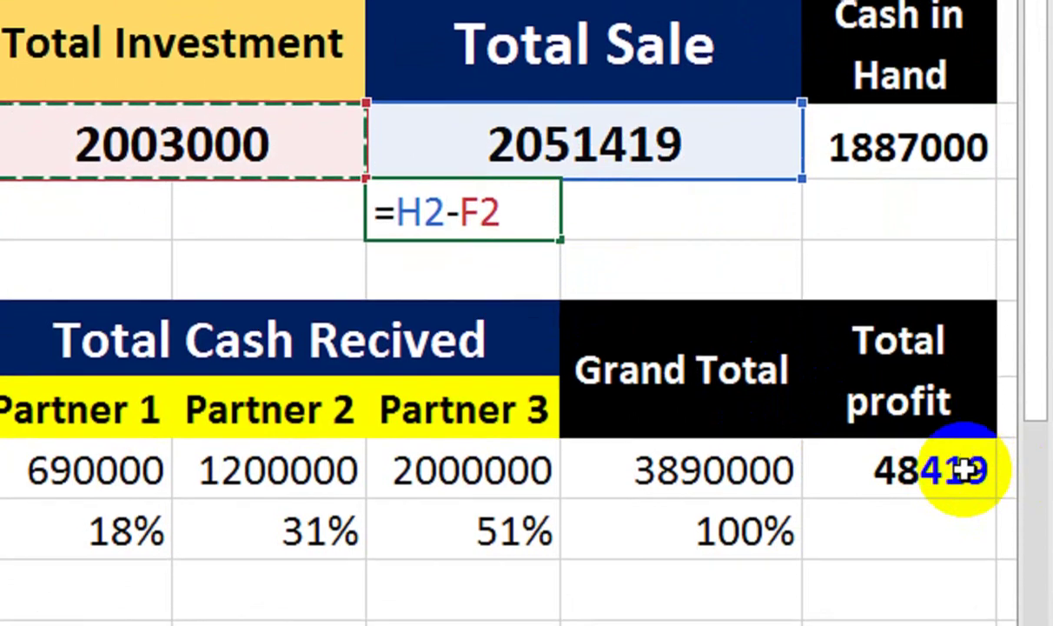
{"action": "key", "text": "Return"}
{"action": "left_click", "coordinate": [532, 211]}
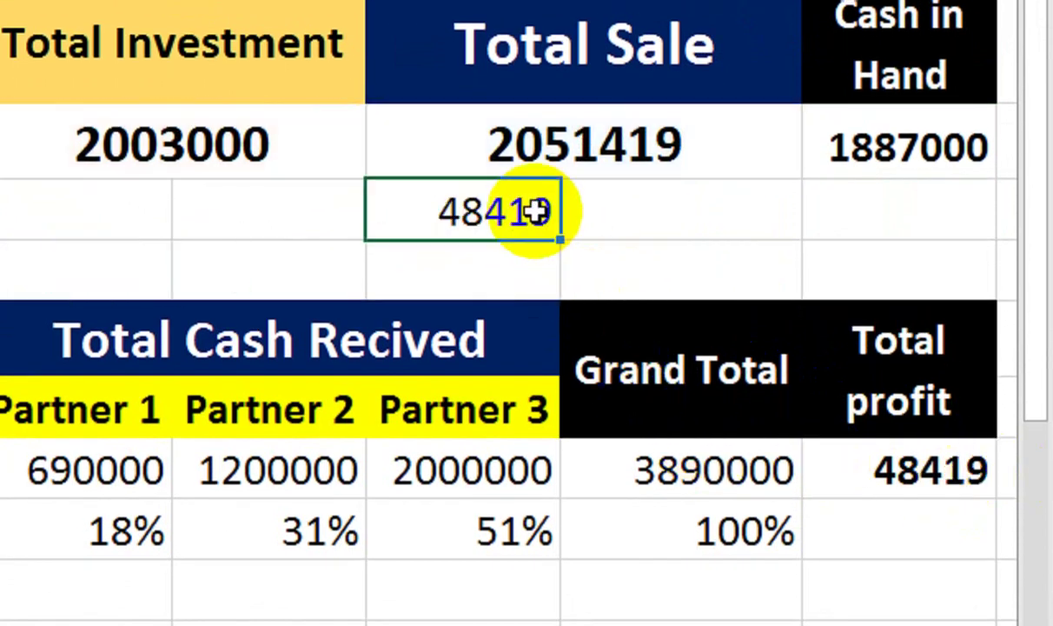
{"action": "key", "text": "Down"}
{"action": "key", "text": "Down"}
{"action": "key", "text": "Down"}
{"action": "key", "text": "Down"}
{"action": "key", "text": "Down"}
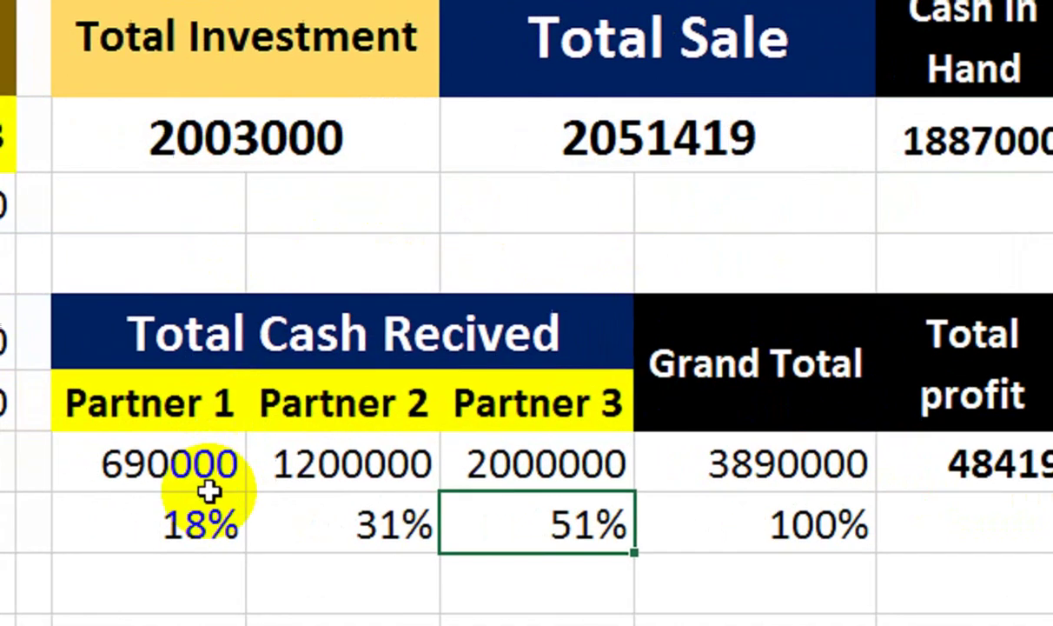
- Calculate Partner 1's profit share in F9 with =$J$7*F8, keeping the total profit reference absolute
{"action": "left_click", "coordinate": [114, 588]}
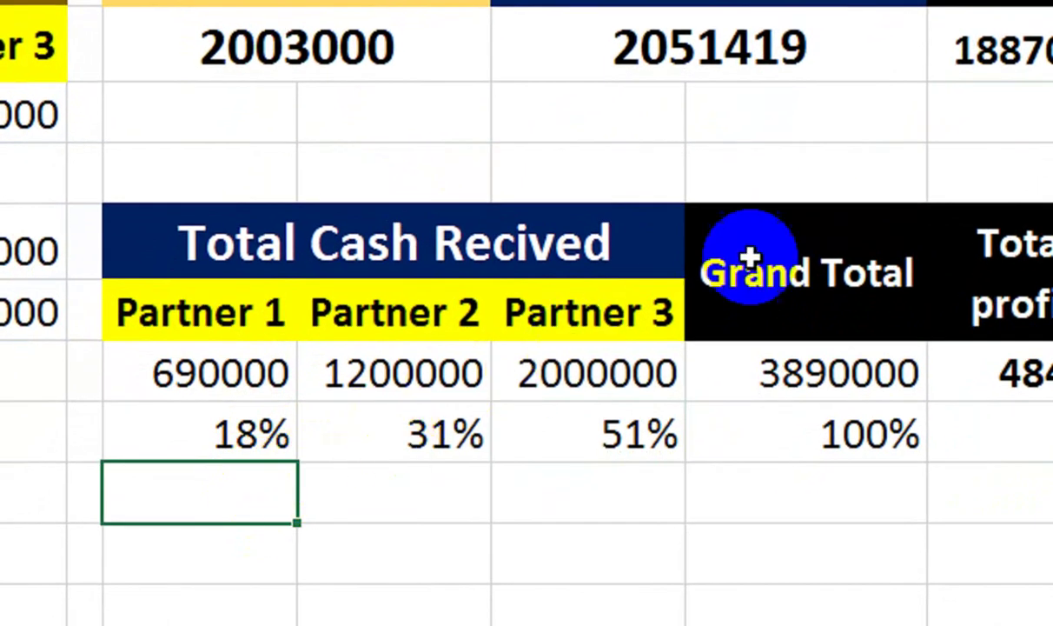
{"action": "type", "text": "="}
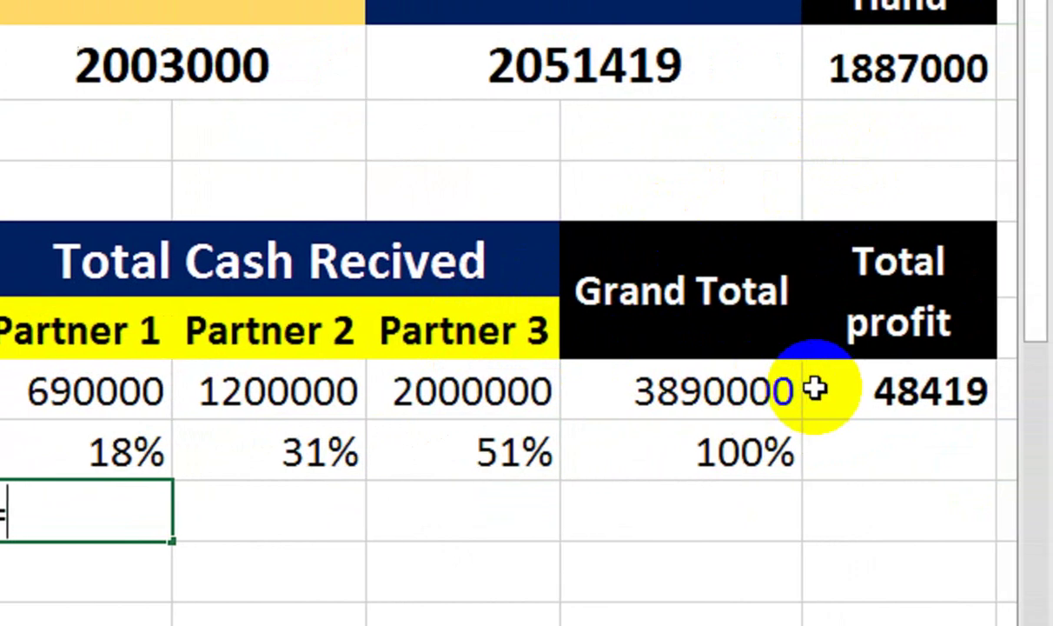
{"action": "left_click", "coordinate": [923, 392]}
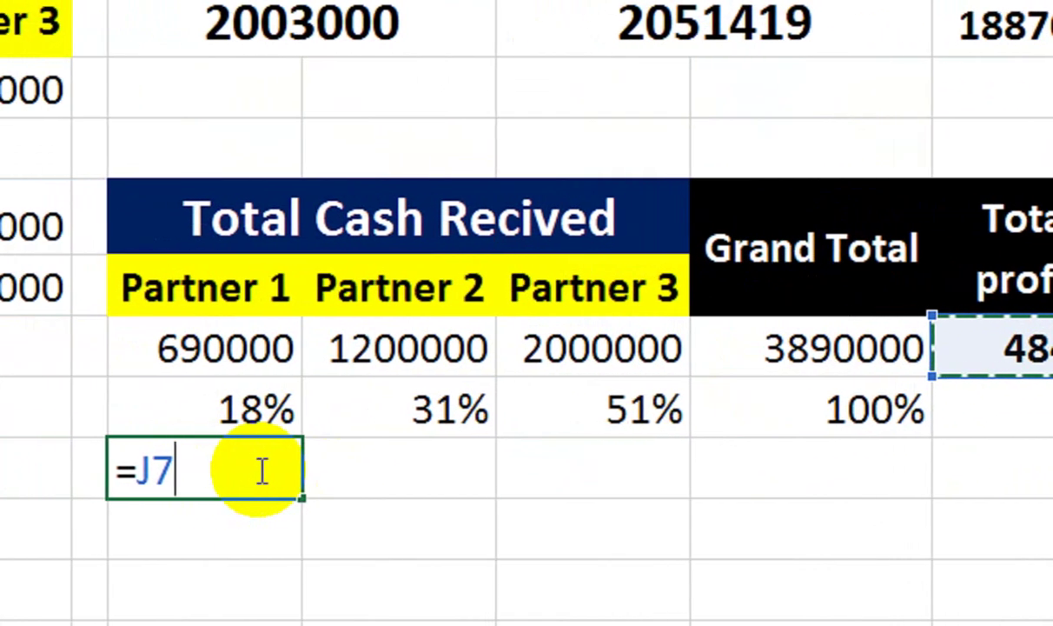
{"action": "type", "text": "*"}
{"action": "left_click", "coordinate": [231, 411]}
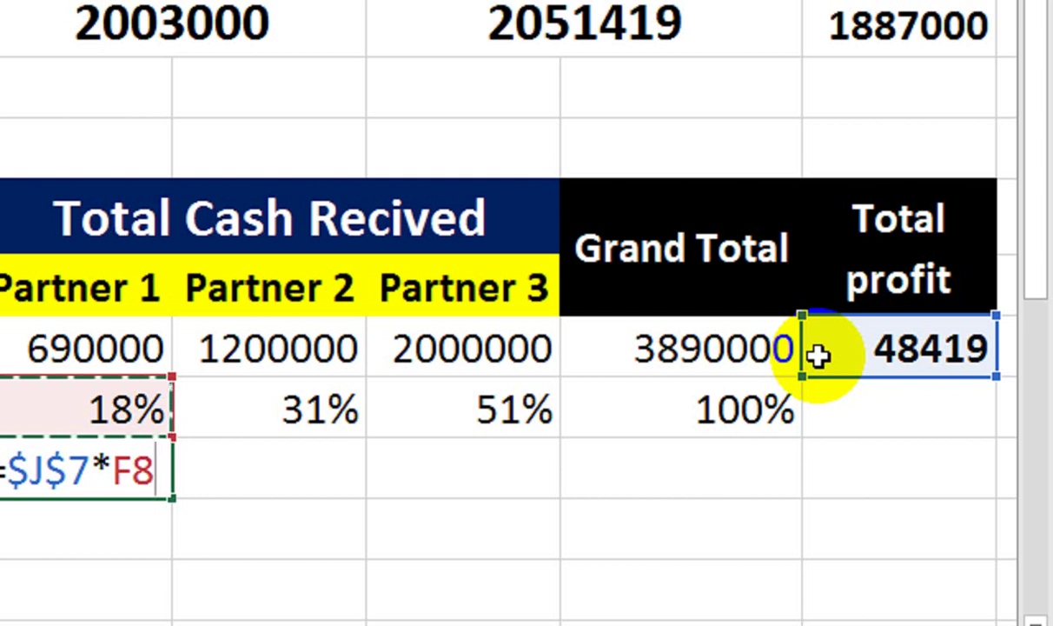
{"action": "key", "text": "Return"}
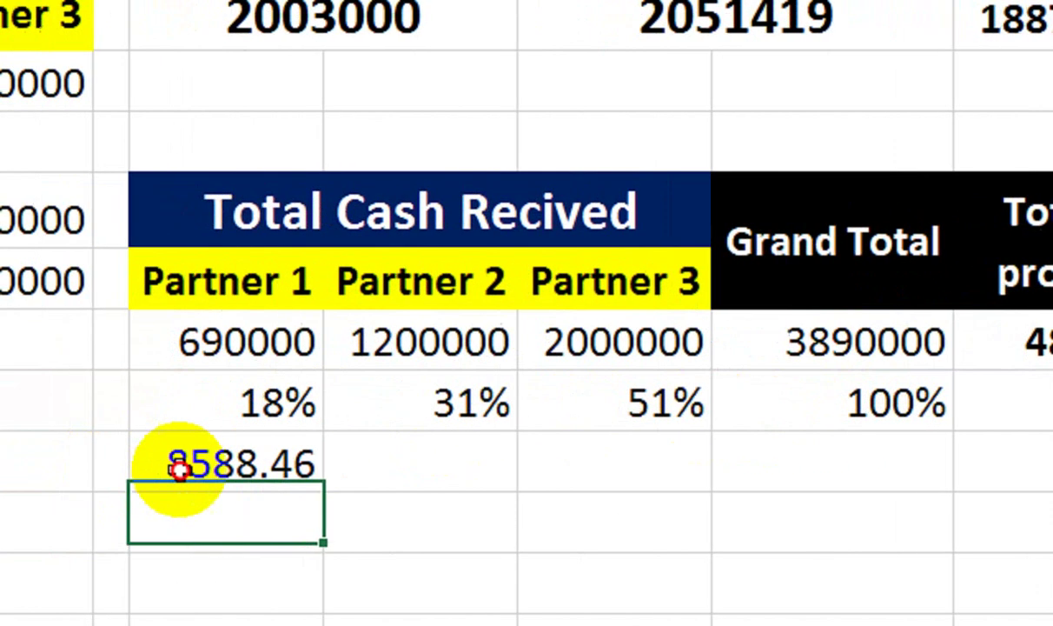
- Review Partner 1's profit share formula in F9 and fill it across to G9:H9 for Partners 2 and 3
{"action": "left_click", "coordinate": [178, 469]}
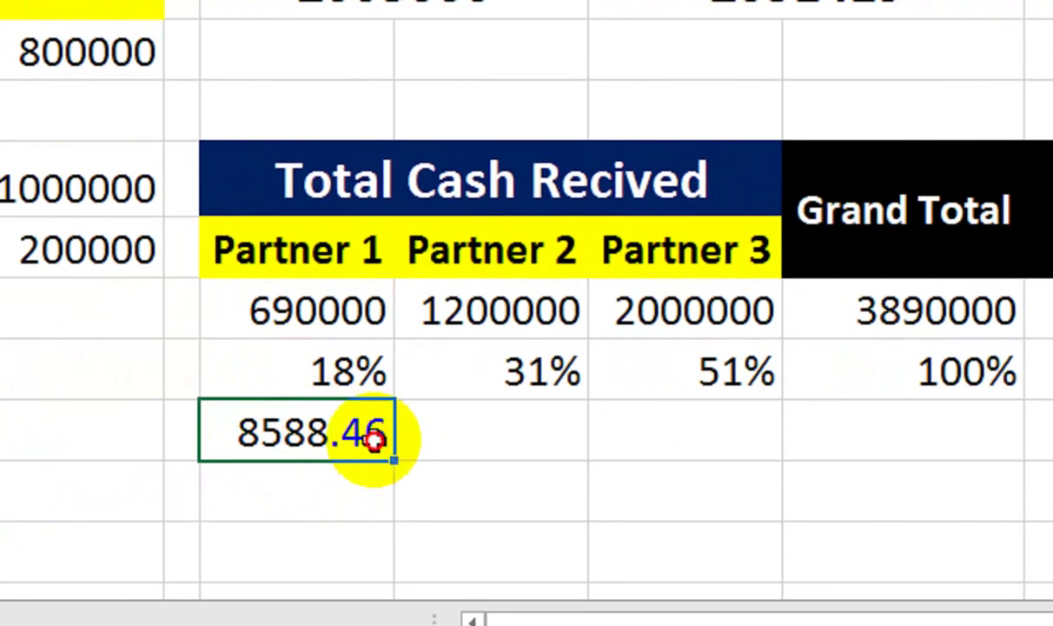
{"action": "double_click", "coordinate": [376, 463]}
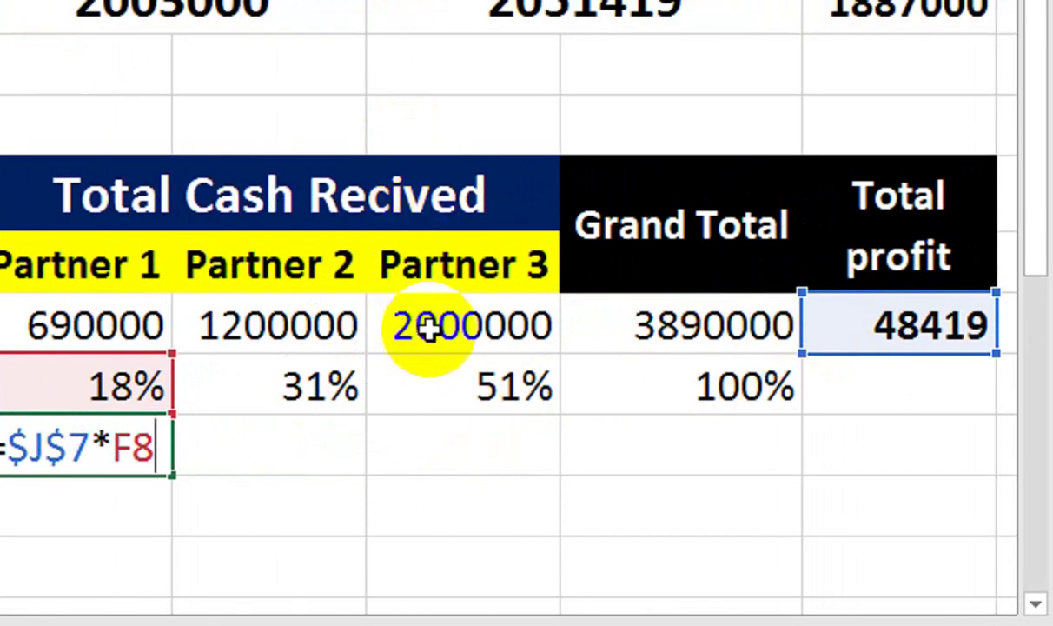
{"action": "key", "text": "Return"}
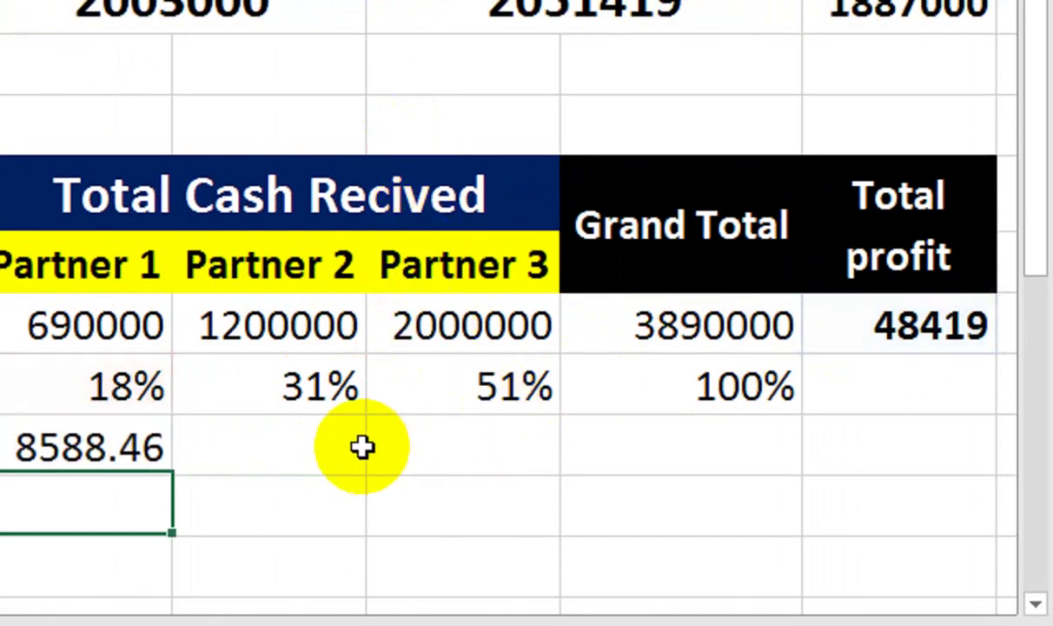
{"action": "left_click", "coordinate": [217, 451]}
{"action": "left_click_drag", "start_coordinate": [218, 471], "coordinate": [563, 435]}
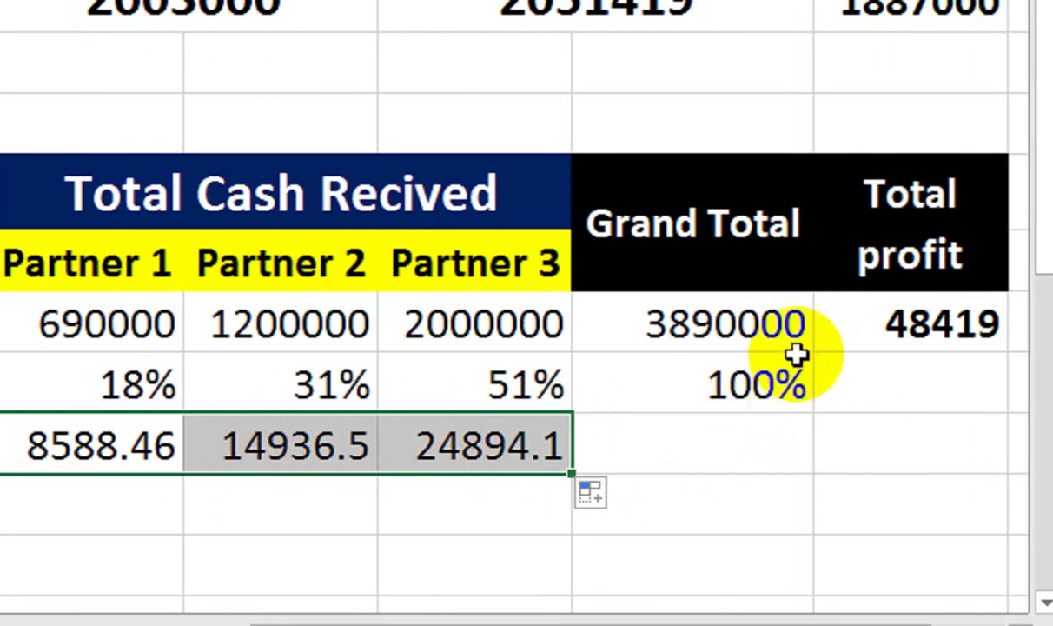
- Total the three partners' profit shares in I9 with =SUM(F9:H9)
{"action": "left_click", "coordinate": [752, 430]}
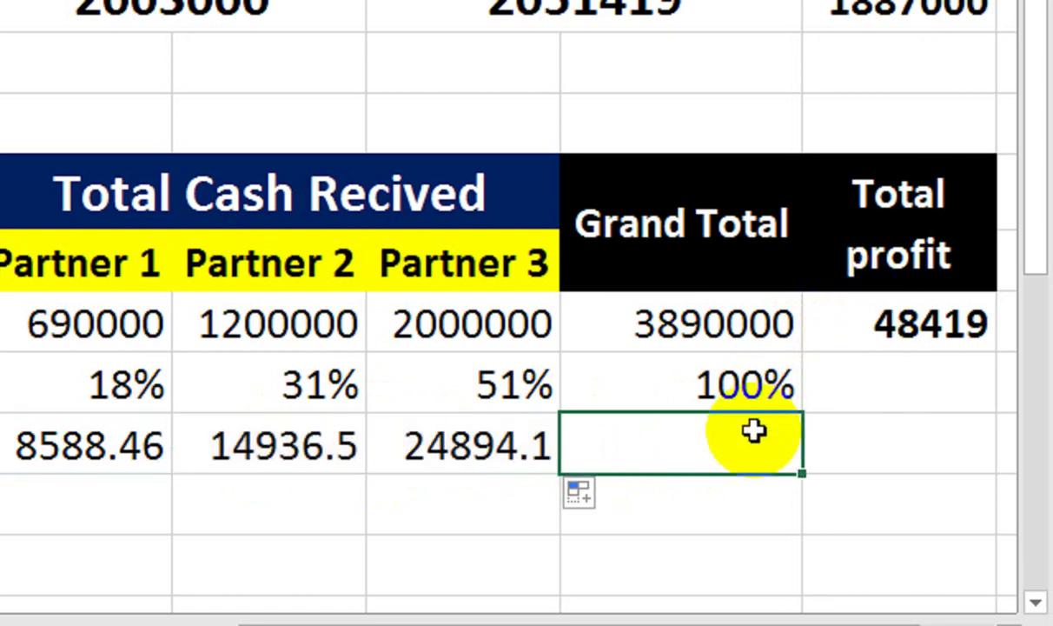
{"action": "type", "text": "=sum"}
{"action": "key", "text": "Tab"}
{"action": "key", "text": "Left"}
{"action": "key", "text": "shift+Left"}
{"action": "key", "text": "shift+Left"}
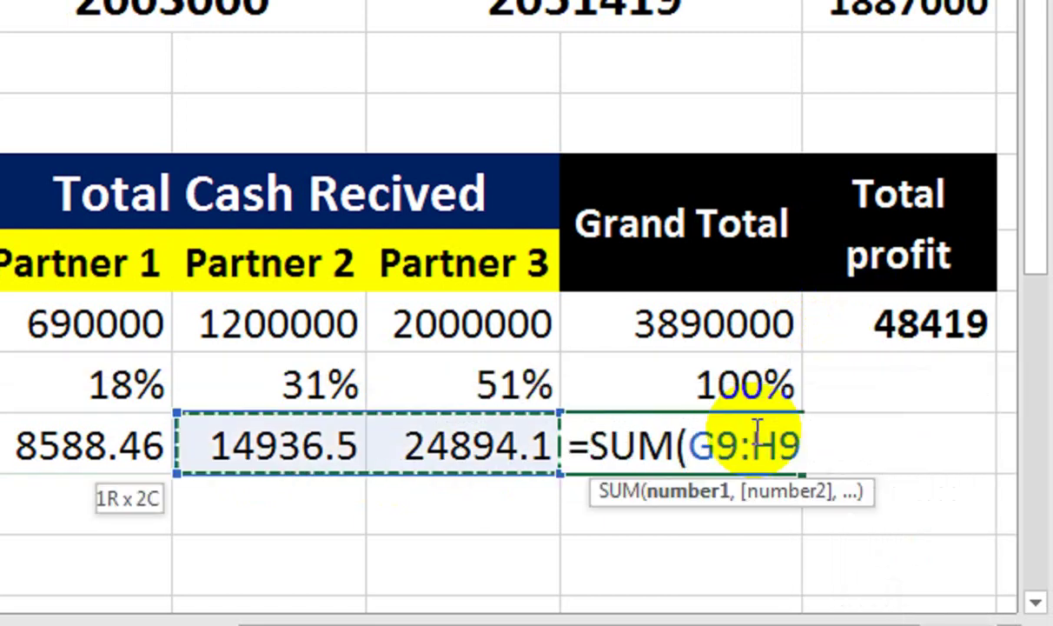
{"action": "type", "text": ")"}
{"action": "key", "text": "Return"}
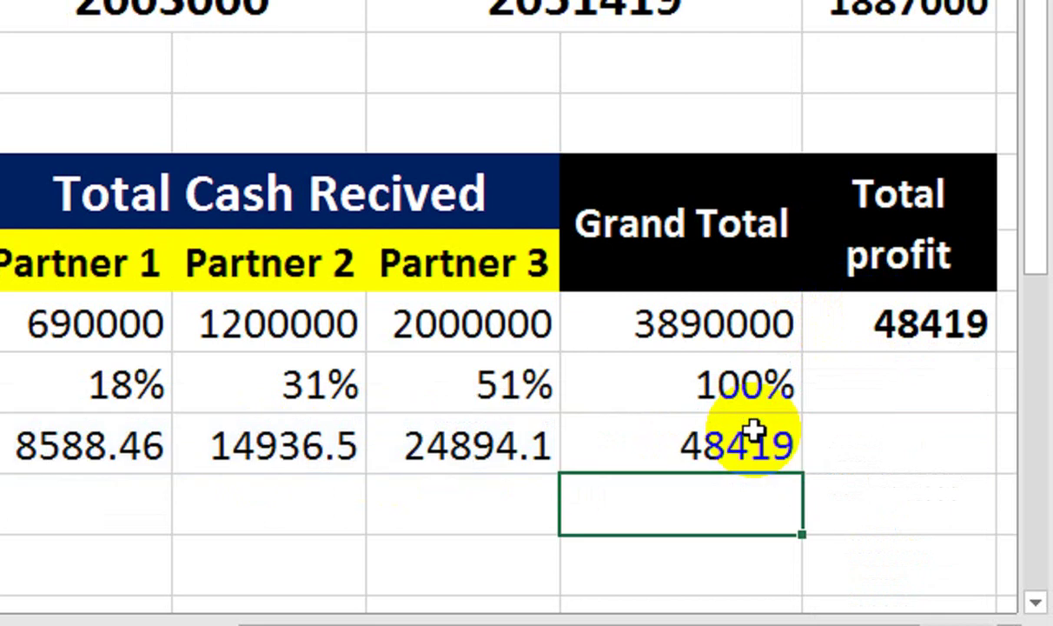
- Merge and center the profit share total across I9:J9 and format it as bold white text on a dark orange-brown fill
{"action": "left_click", "coordinate": [737, 446]}
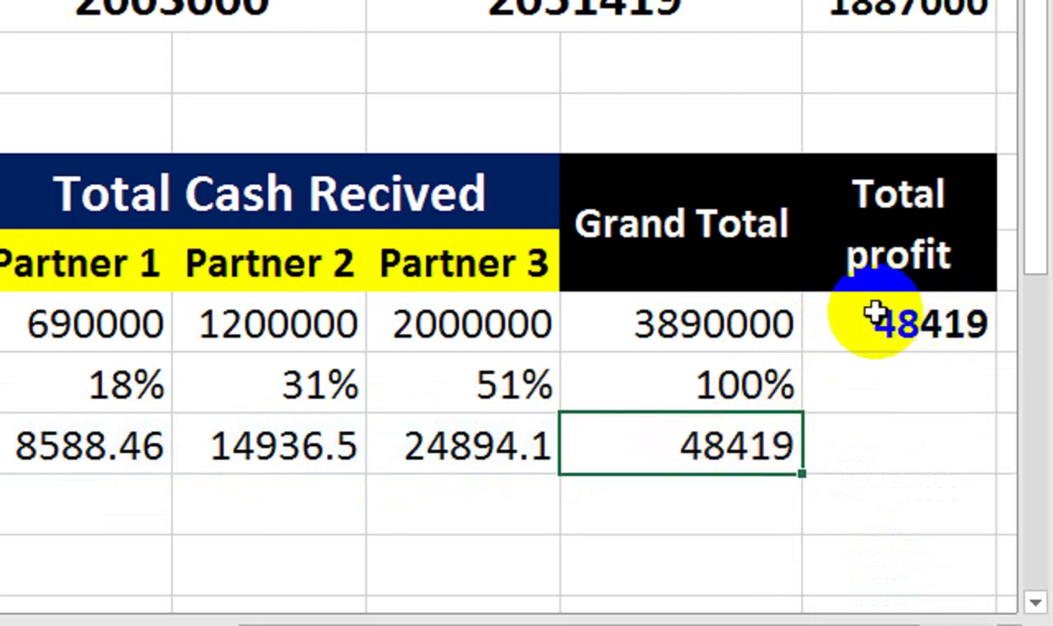
{"action": "left_click_drag", "start_coordinate": [764, 443], "coordinate": [843, 443]}
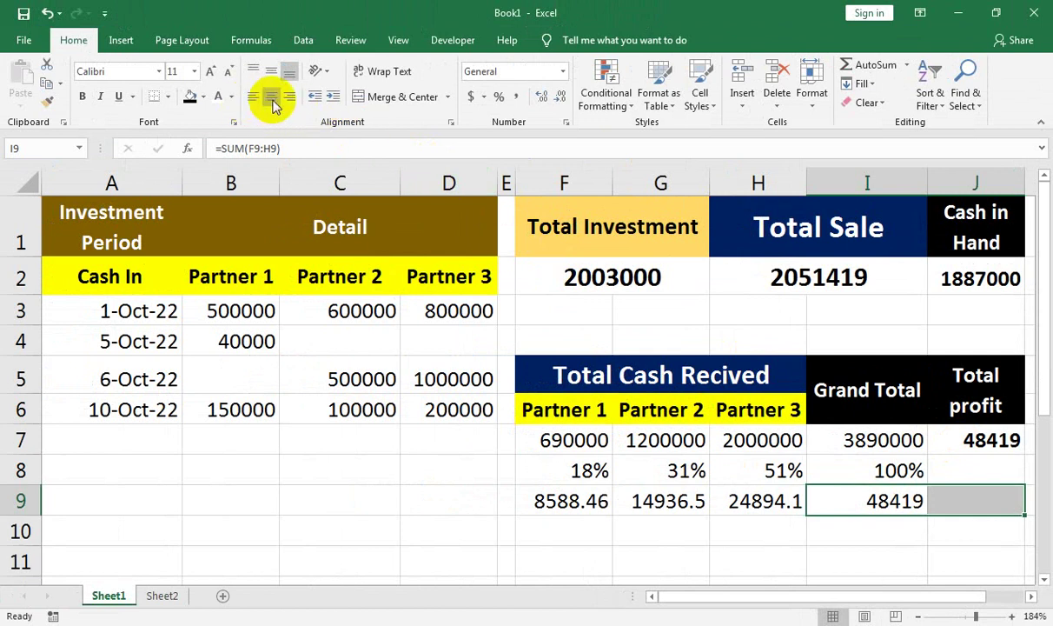
{"action": "left_click", "coordinate": [271, 97]}
{"action": "left_click", "coordinate": [382, 96]}
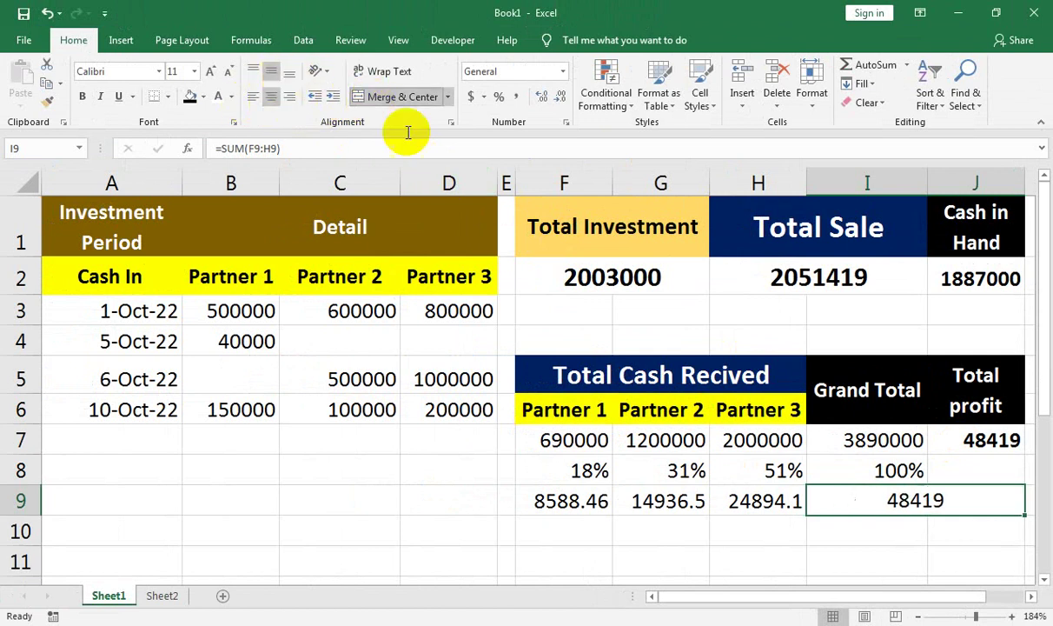
{"action": "left_click", "coordinate": [84, 96]}
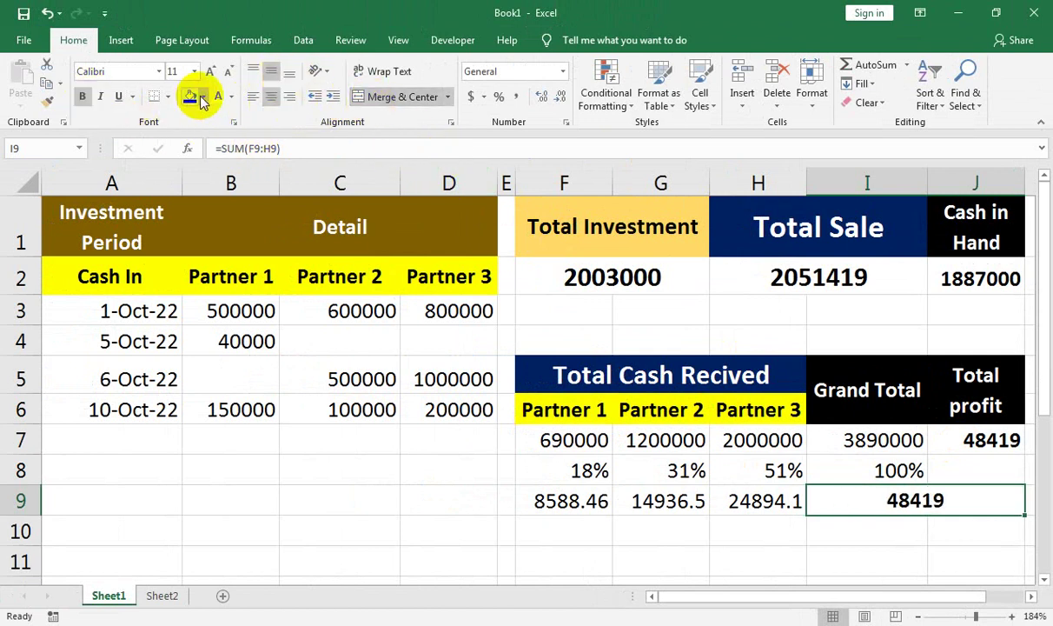
{"action": "left_click", "coordinate": [202, 99]}
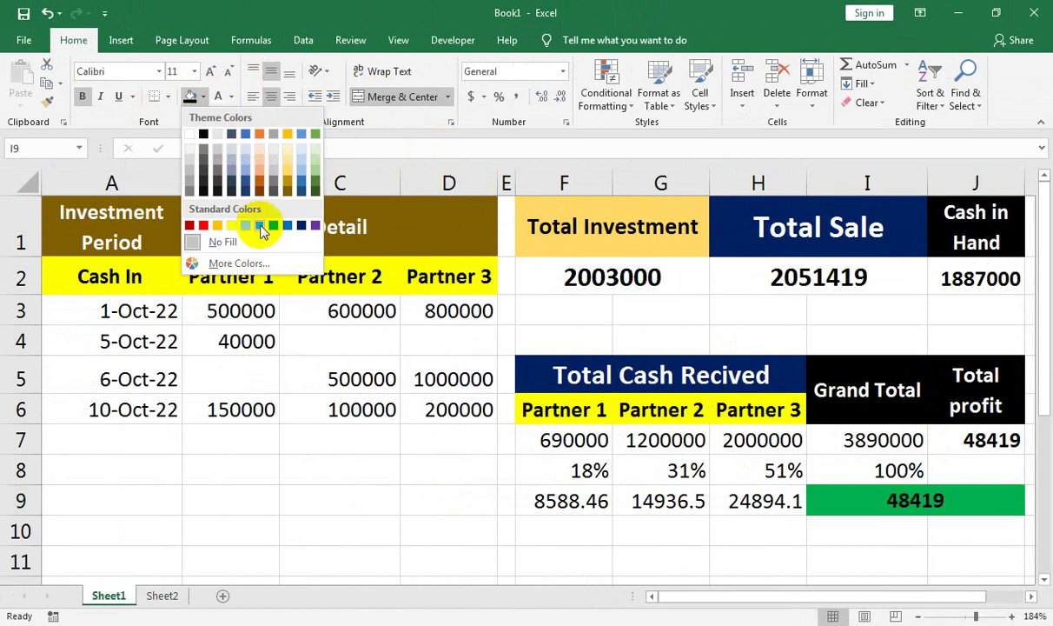
{"action": "left_click", "coordinate": [259, 190]}
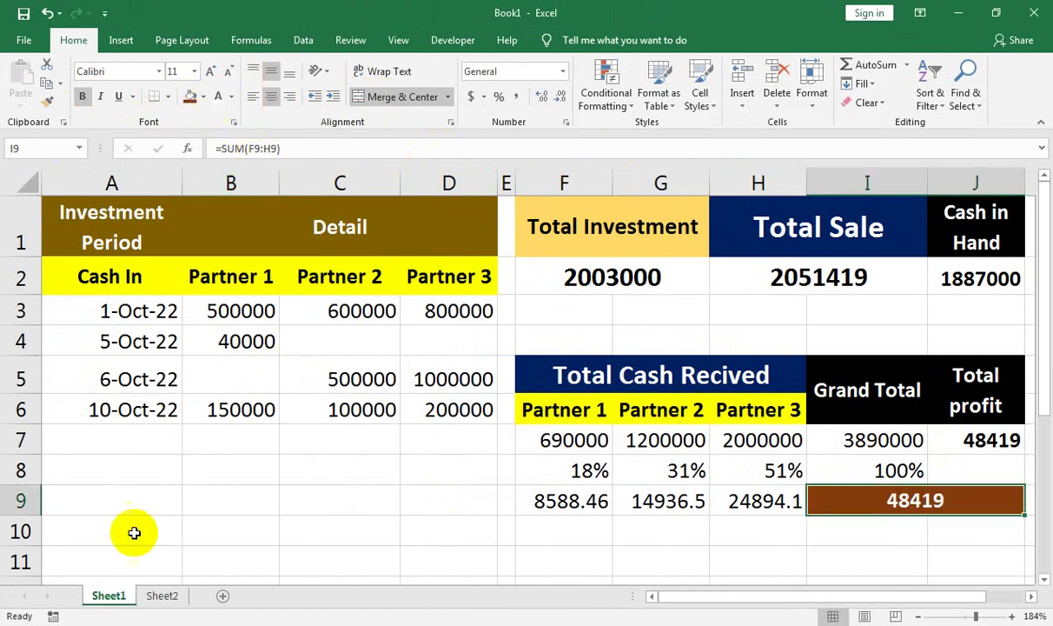
- On Sheet2, set the first Pro 1 row's purchase in C2 to 500000 and its sale in D2 to 800000
{"action": "left_click", "coordinate": [161, 596]}
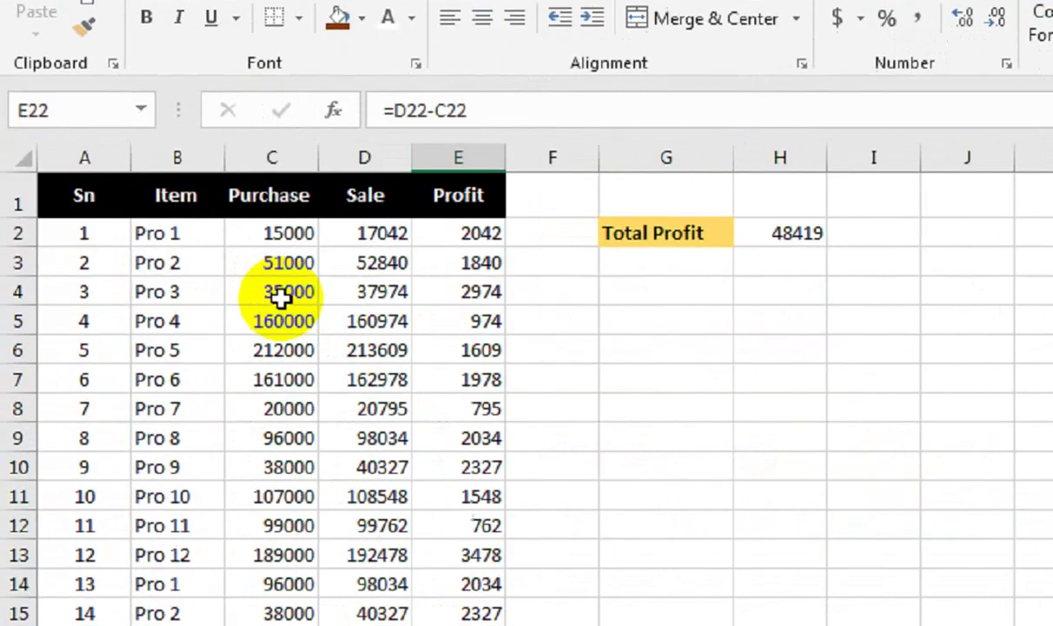
{"action": "left_click", "coordinate": [216, 215]}
{"action": "type", "text": "5000"}
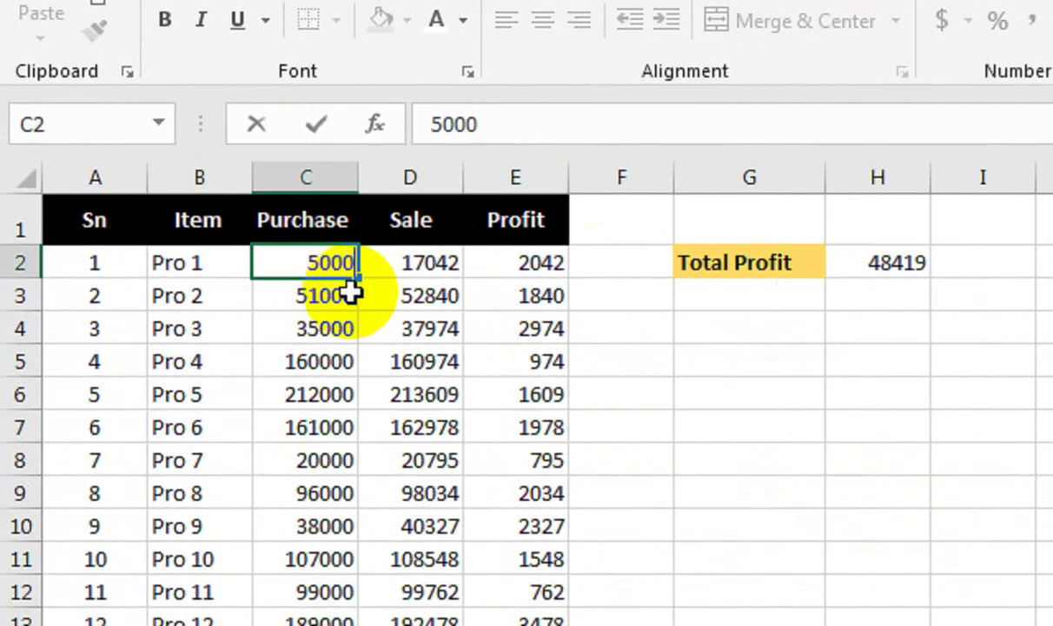
{"action": "type", "text": "00"}
{"action": "key", "text": "Return"}
{"action": "key", "text": "Up"}
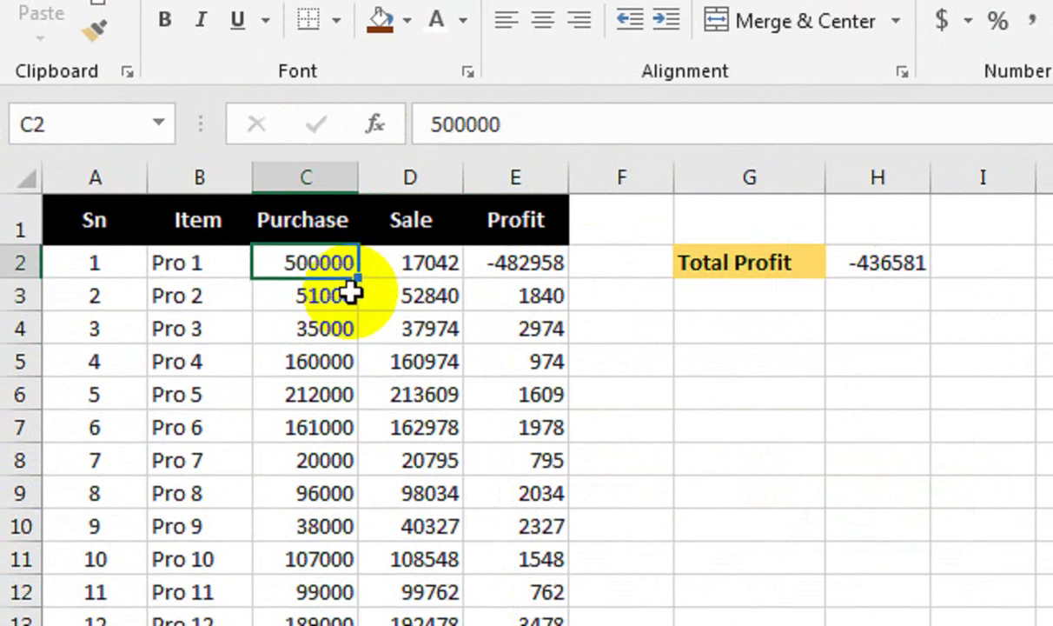
{"action": "key", "text": "Right"}
{"action": "type", "text": "80"}
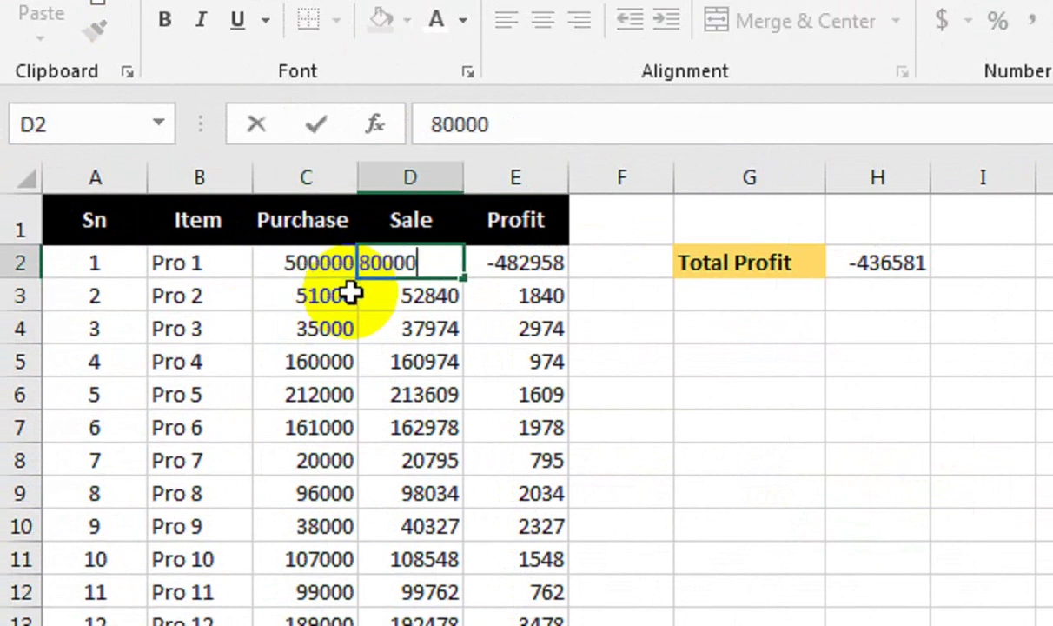
{"action": "key", "text": "Return"}
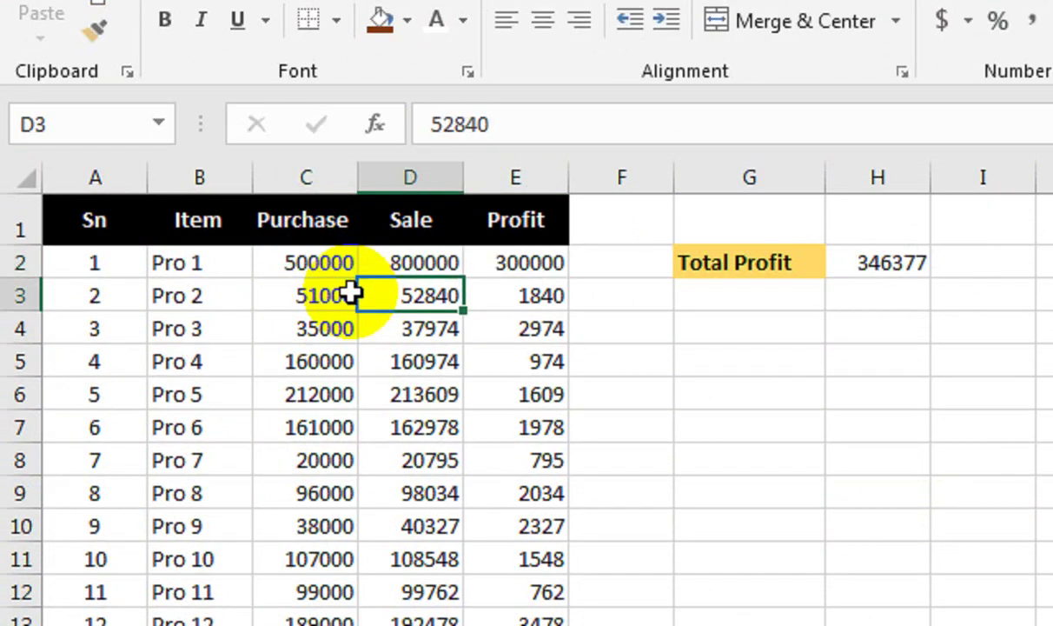
{"action": "key", "text": "Up"}
{"action": "key", "text": "Right"}
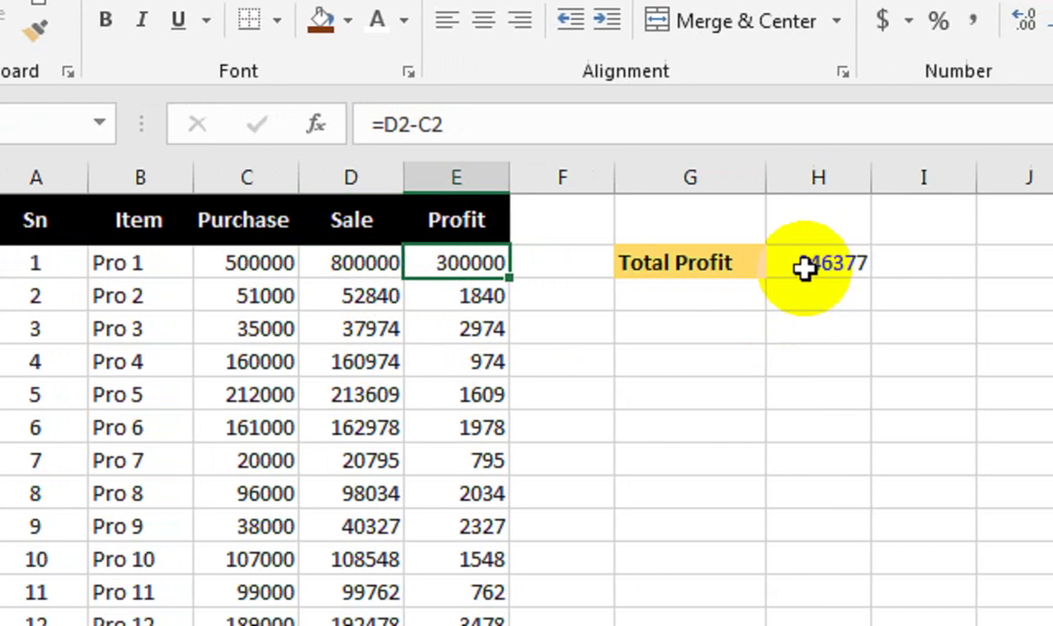
- Set the sale amount of Pro 4 in D5 to 450000
{"action": "left_click", "coordinate": [341, 359]}
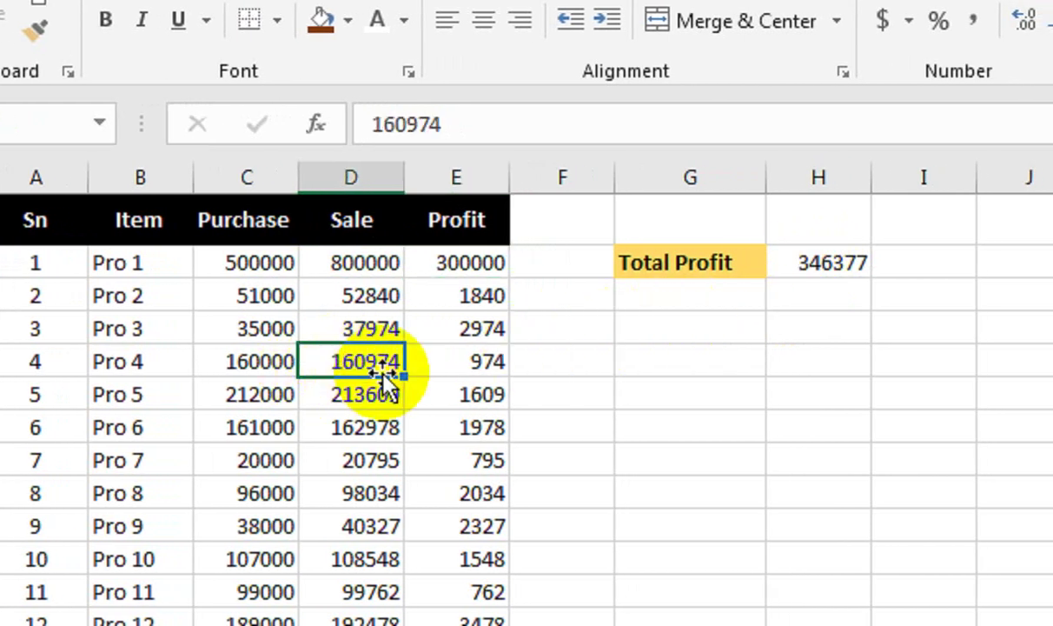
{"action": "type", "text": "45"}
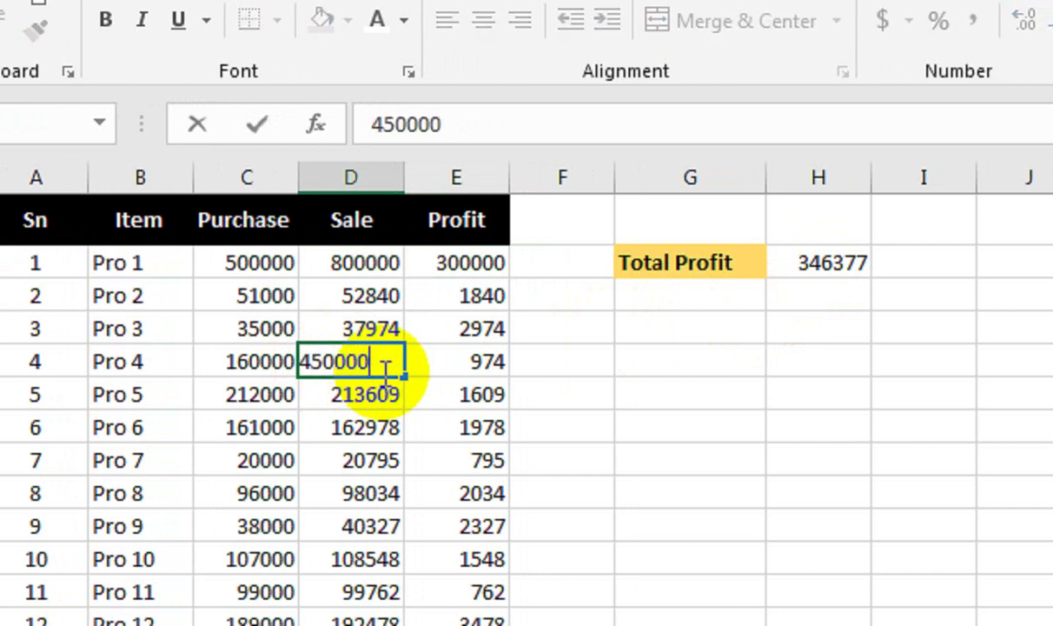
{"action": "type", "text": "0000"}
{"action": "key", "text": "Return"}
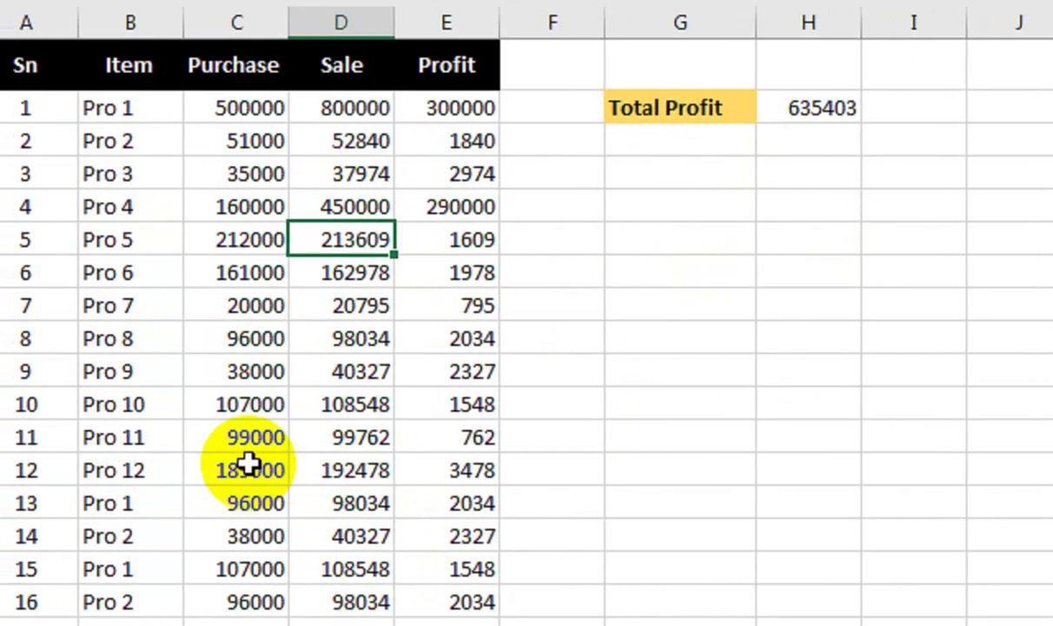
- Set Pro 11's purchase in C12 to 1500000 and its sale in D12 to 1900000
{"action": "left_click", "coordinate": [250, 439]}
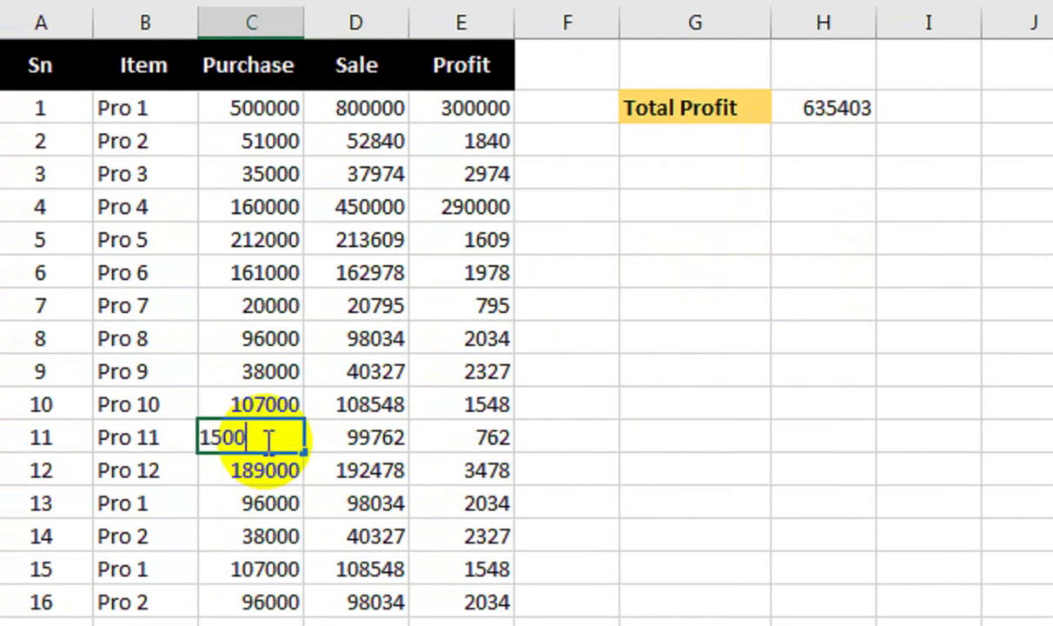
{"action": "key", "text": "Tab"}
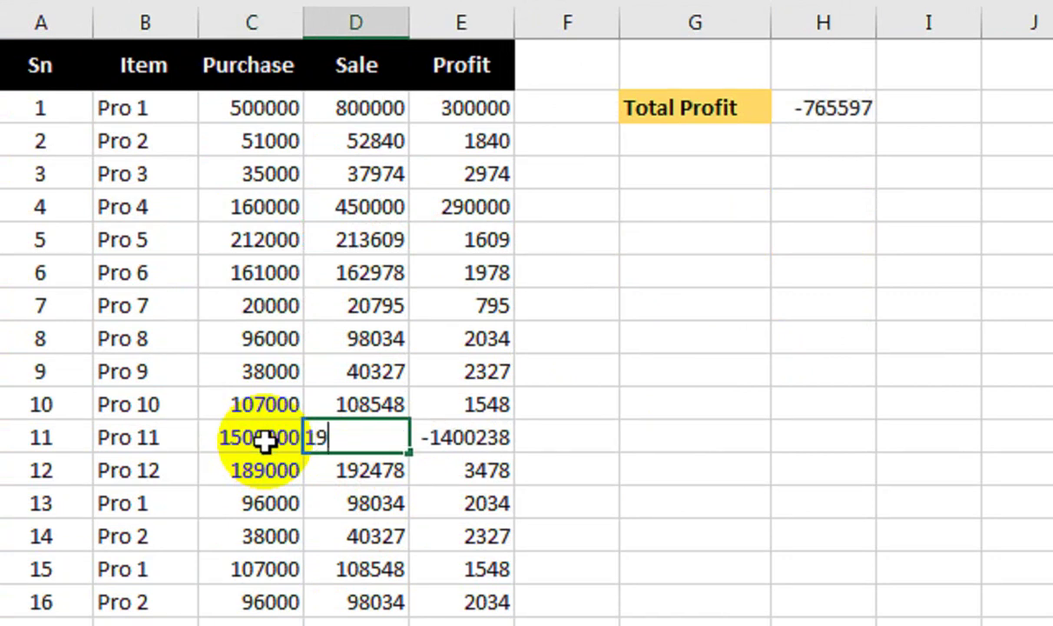
{"action": "type", "text": "1900000"}
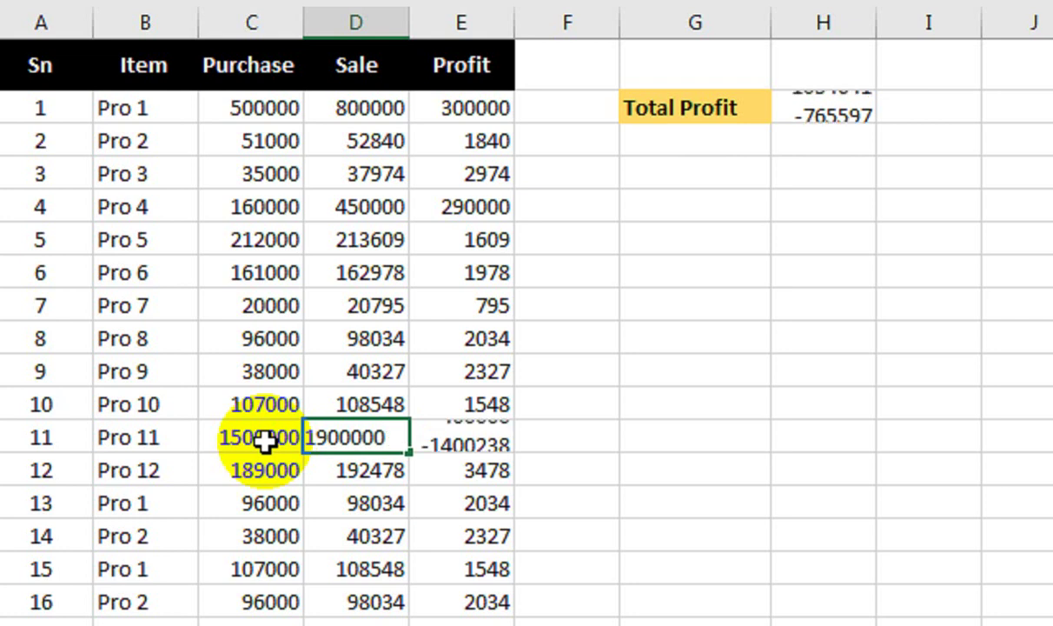
{"action": "key", "text": "Return"}
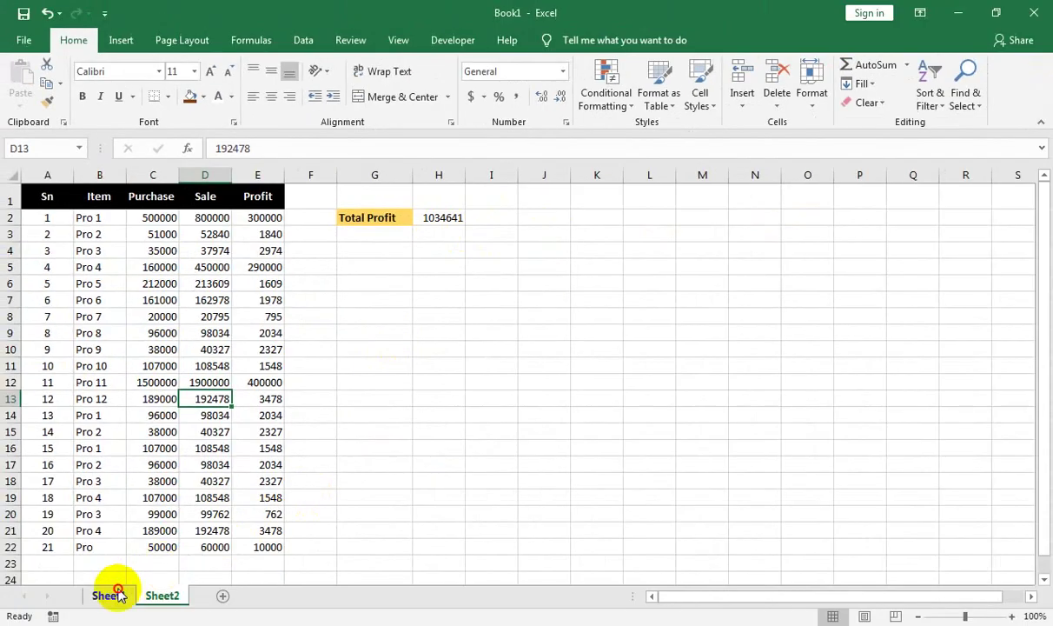
- Return to Sheet1 and enter a 500000 investment for Partner 2 on 5-Oct-22 in C4
{"action": "left_click", "coordinate": [113, 592]}
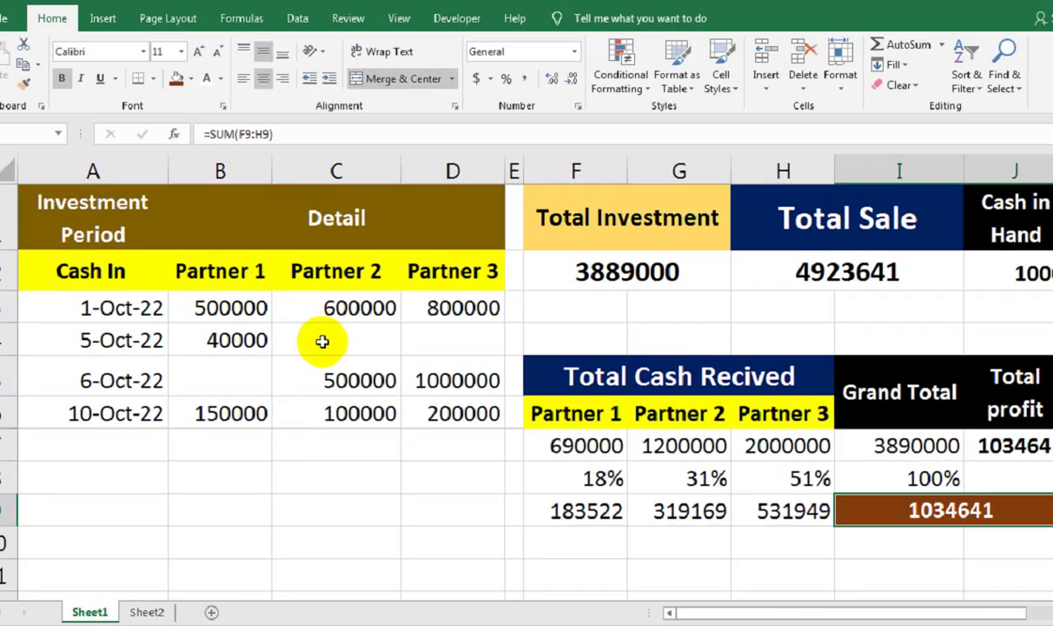
{"action": "left_click", "coordinate": [267, 325]}
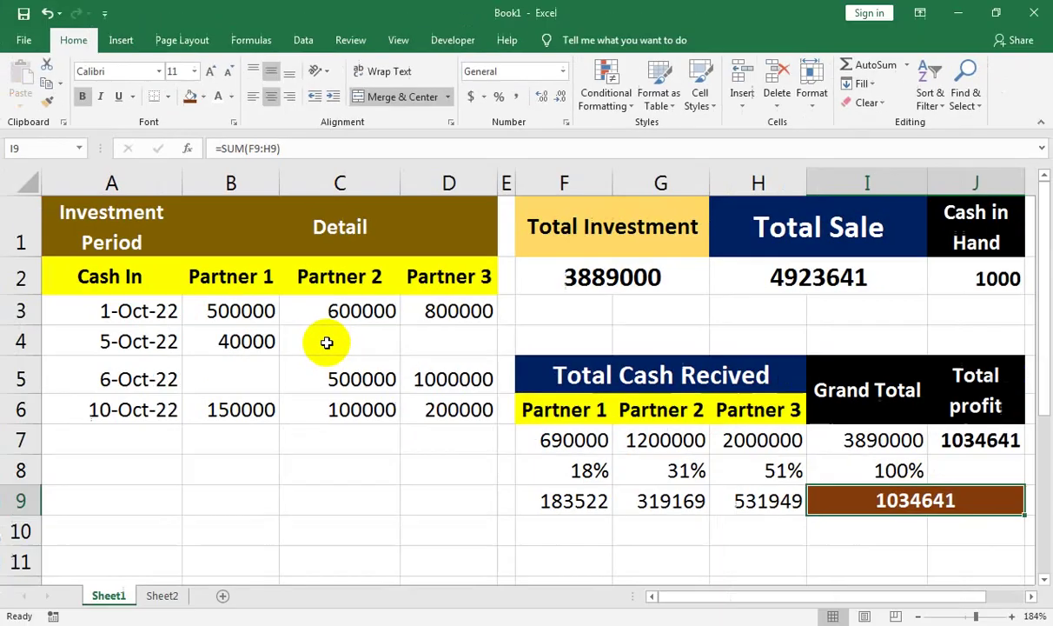
{"action": "type", "text": "500000"}
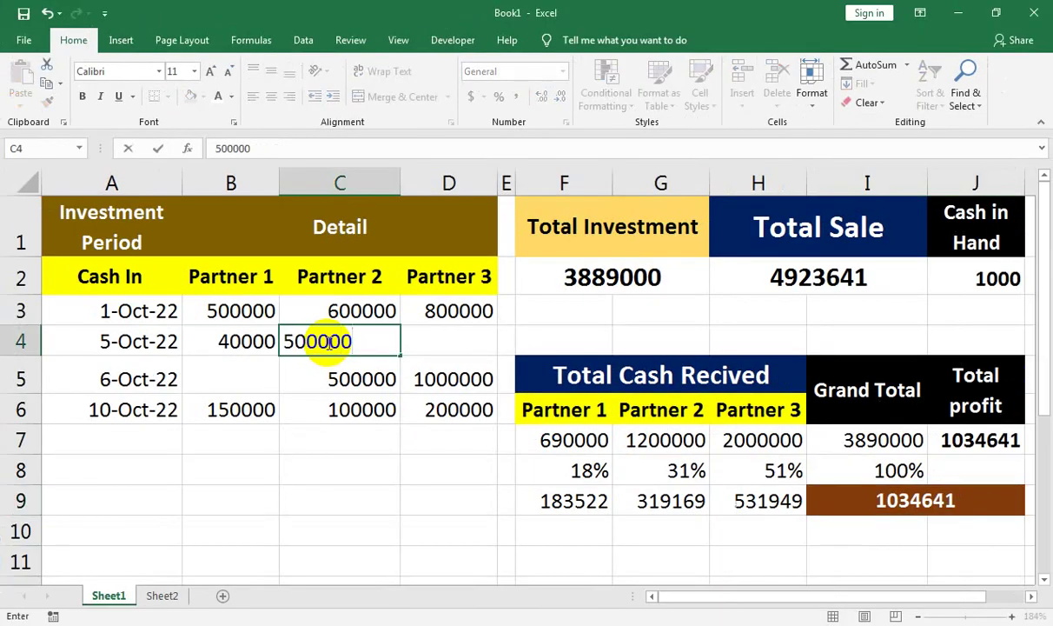
{"action": "key", "text": "Return"}
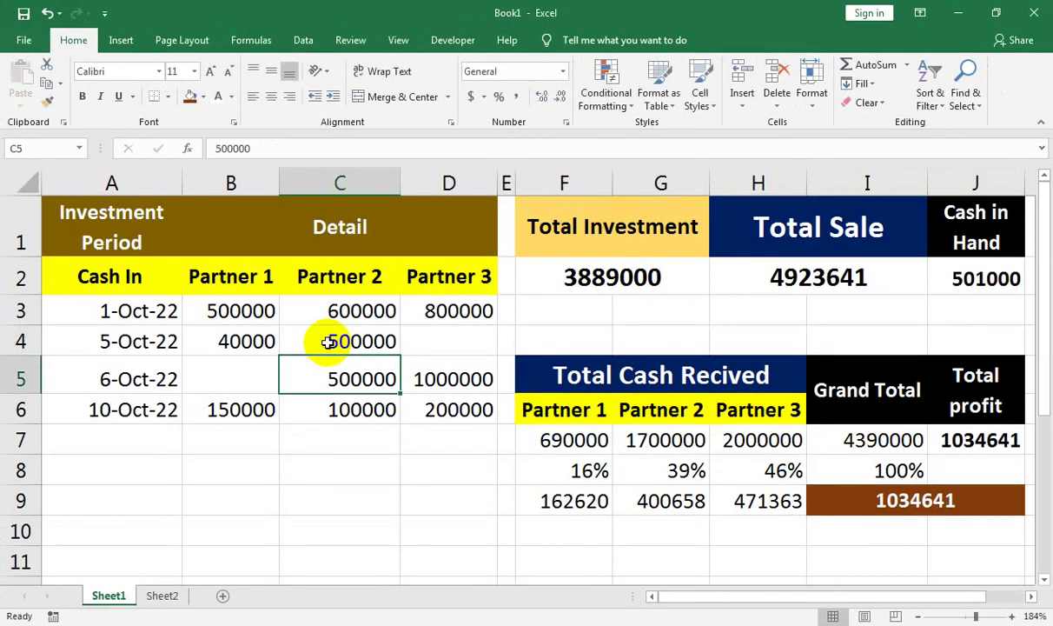